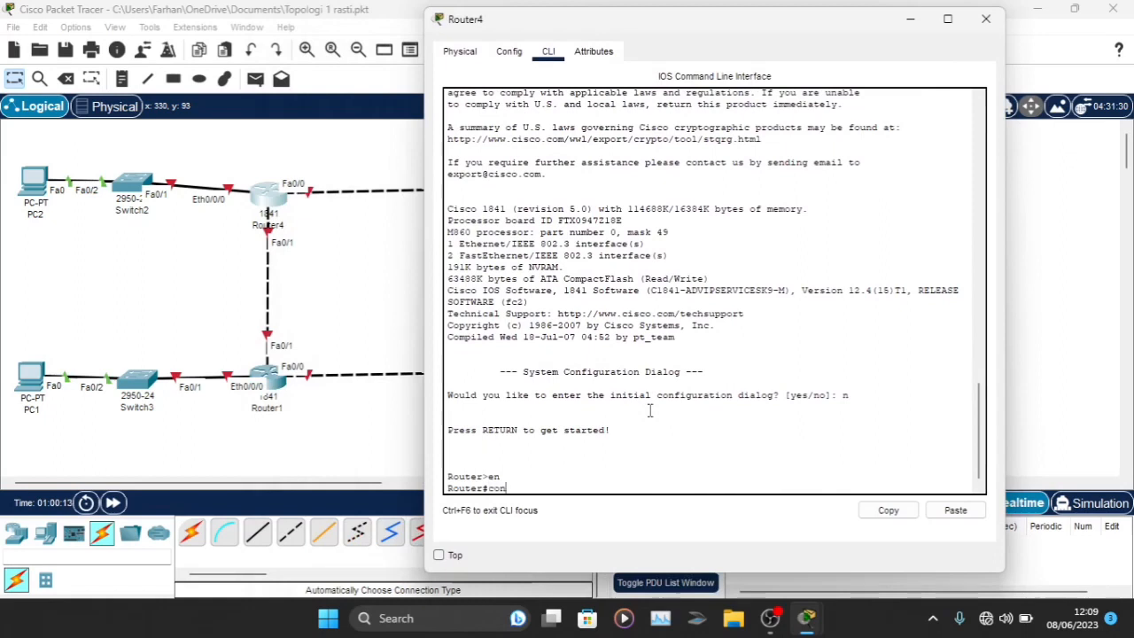
- Enter global configuration mode on Router4 and bring up interface eth0/0/0 with no shutdown
key(Return)
text(ig)#int)
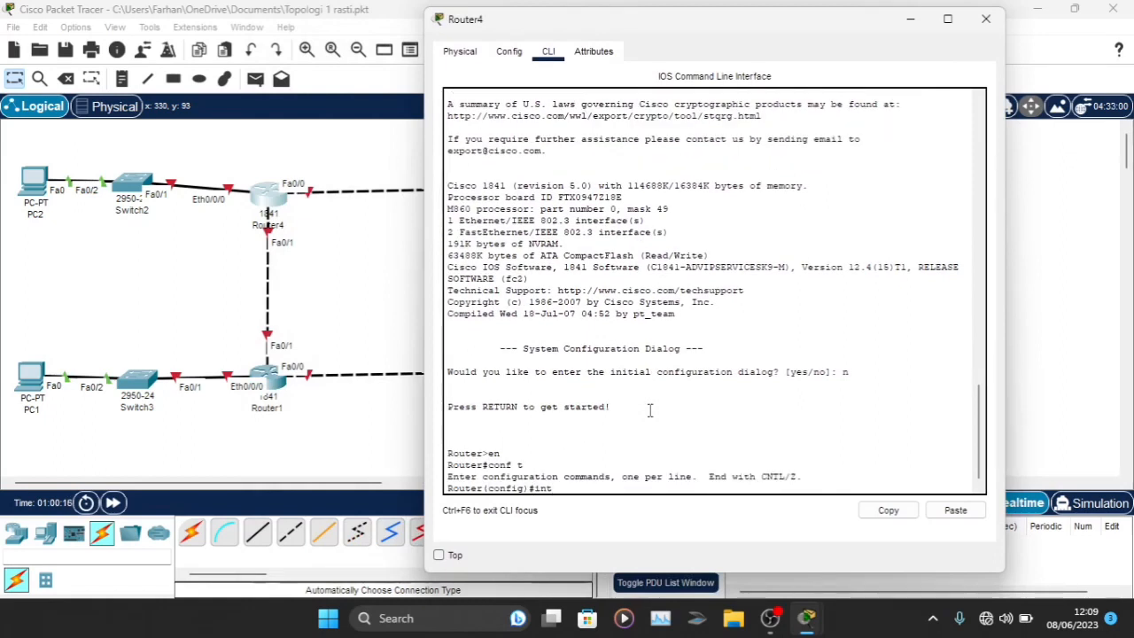
text( eth0/0/0)
key(Return)
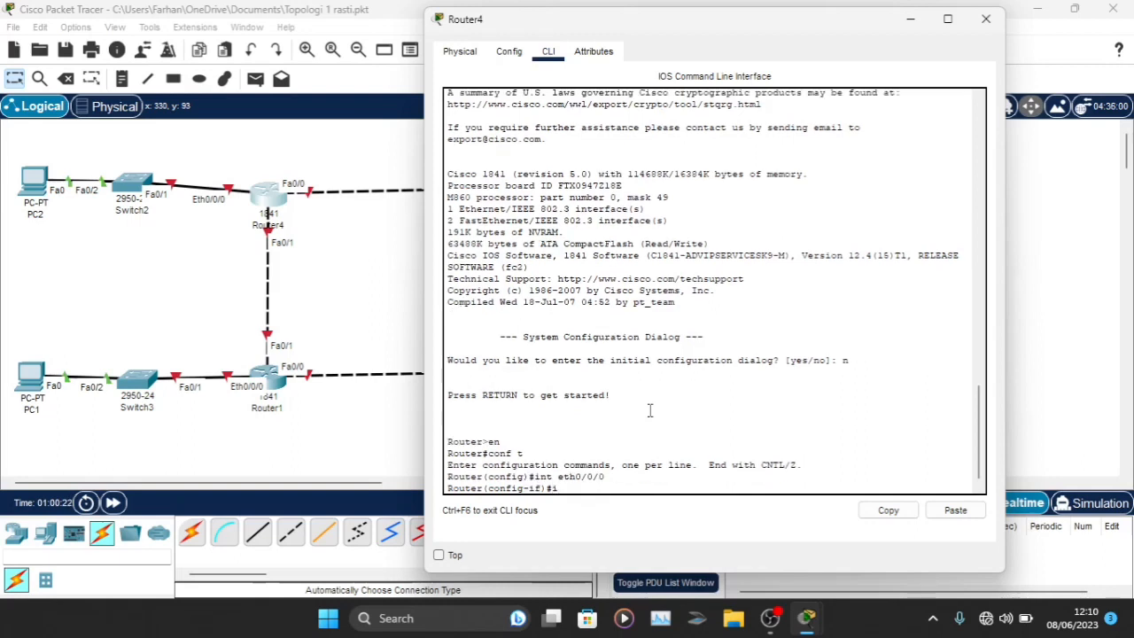
text(no sh)
key(Return)
key(Return)
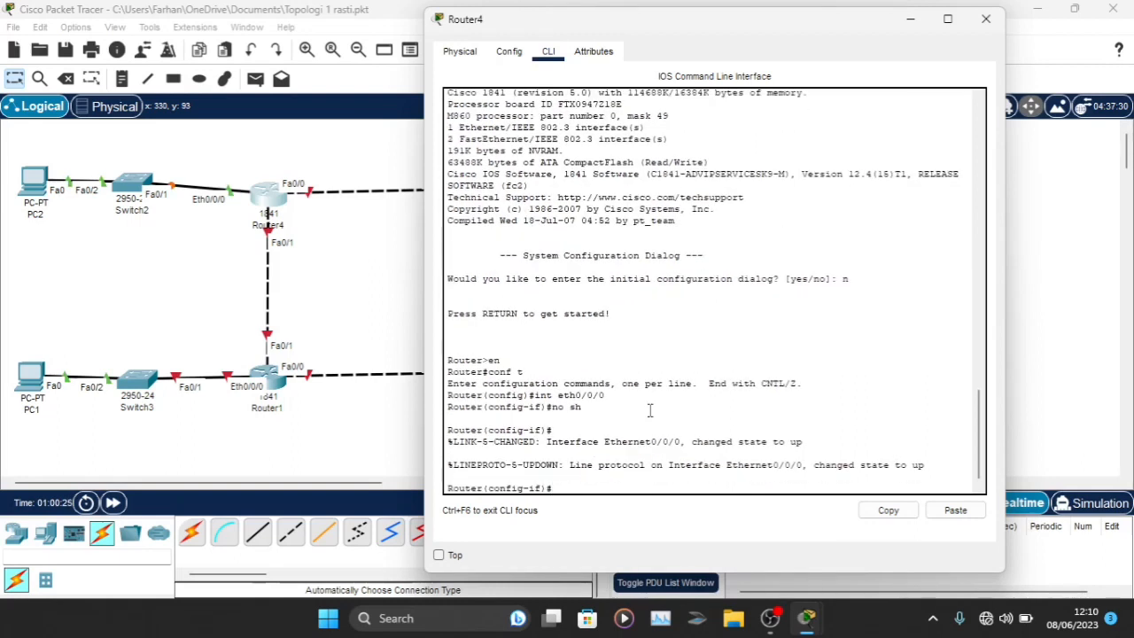
- Assign 192.168.1.1 with mask 255.255.255.0 to Router4's eth0/0/0 and exit the interface configuration
text(ip ad 192.168.1.1 255.255.255.0)
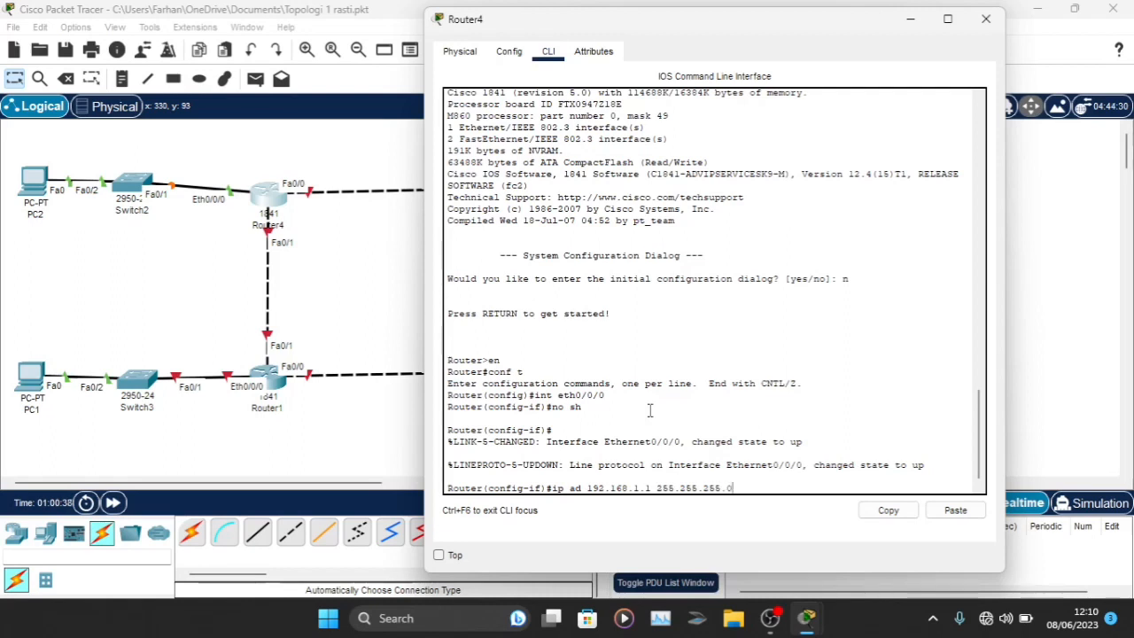
key(Return)
text(ex)
key(Return)
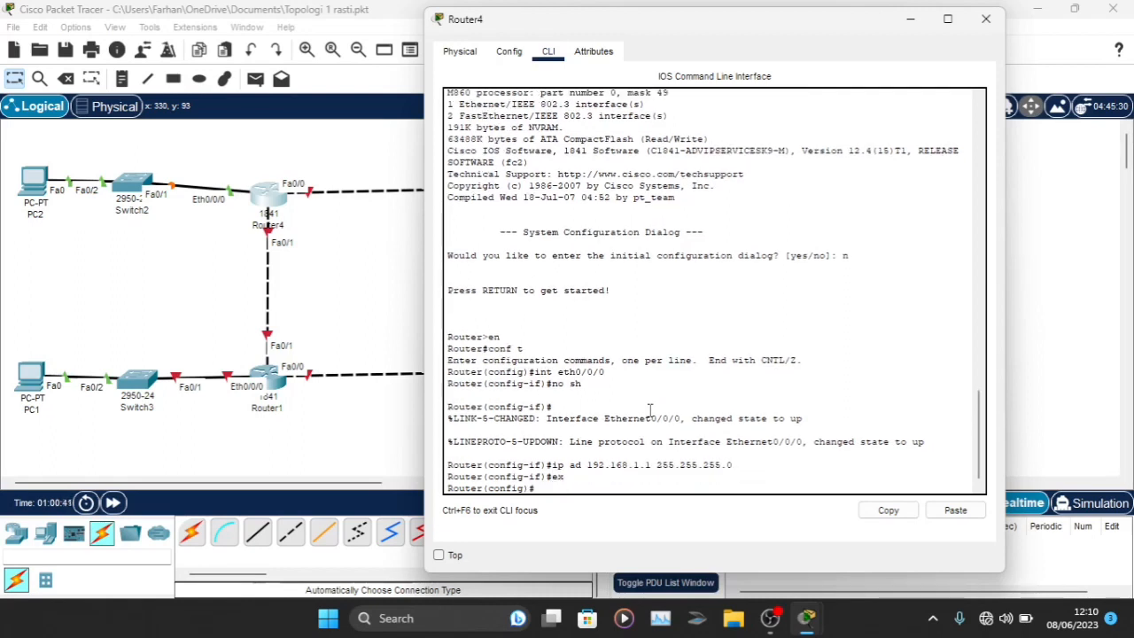
- Assign 40.40.40.1 with mask 255.255.255.252 to Router4's fa0/0 and exit the interface configuration
text(int fa0/0)
key(Return)
key(Up)
key(Up)
key(Up)
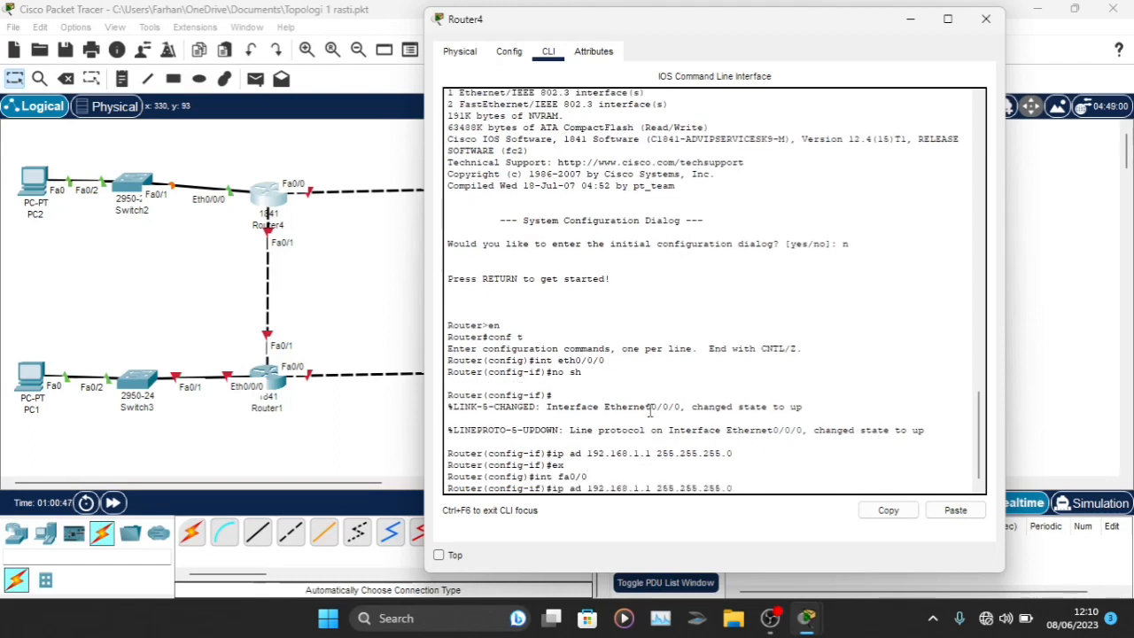
text(252)
key(Left)
key(Left)
key(Left)
key(Left)
key(Left)
key(Left)
key(Left)
key(Left)
key(Left)
key(Left)
key(Left)
key(Left)
key(Left)
key(Left)
key(Left)
key(Left)
key(BackSpace)
key(BackSpace)
key(BackSpace)
key(BackSpace)
key(BackSpace)
key(BackSpace)
key(BackSpace)
key(BackSpace)
key(BackSpace)
key(BackSpace)
key(BackSpace)
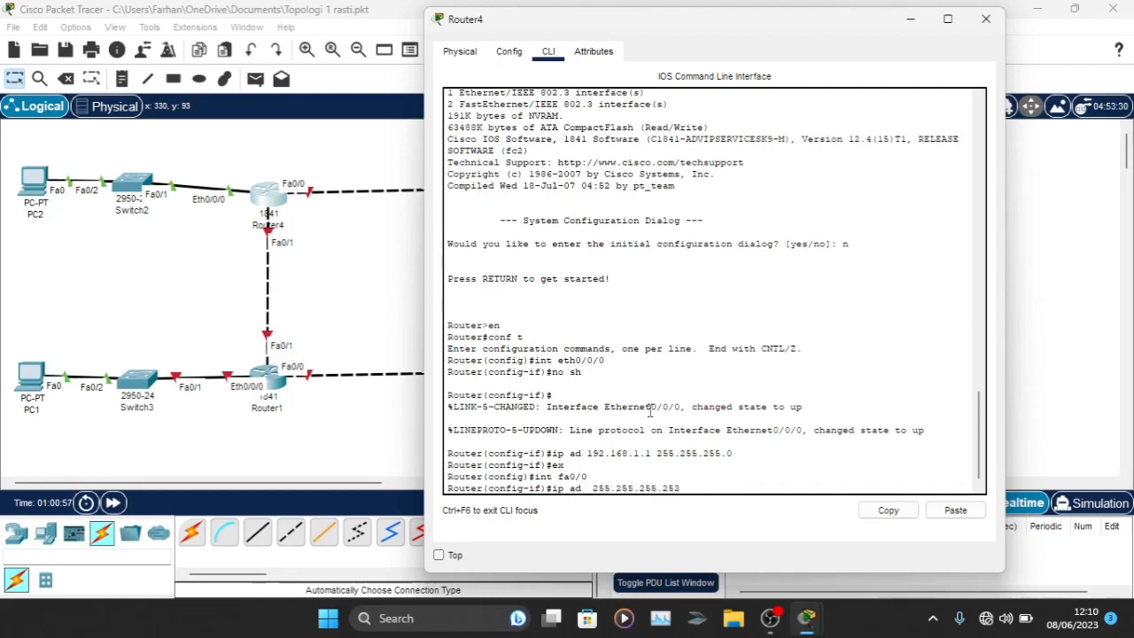
text(40.)
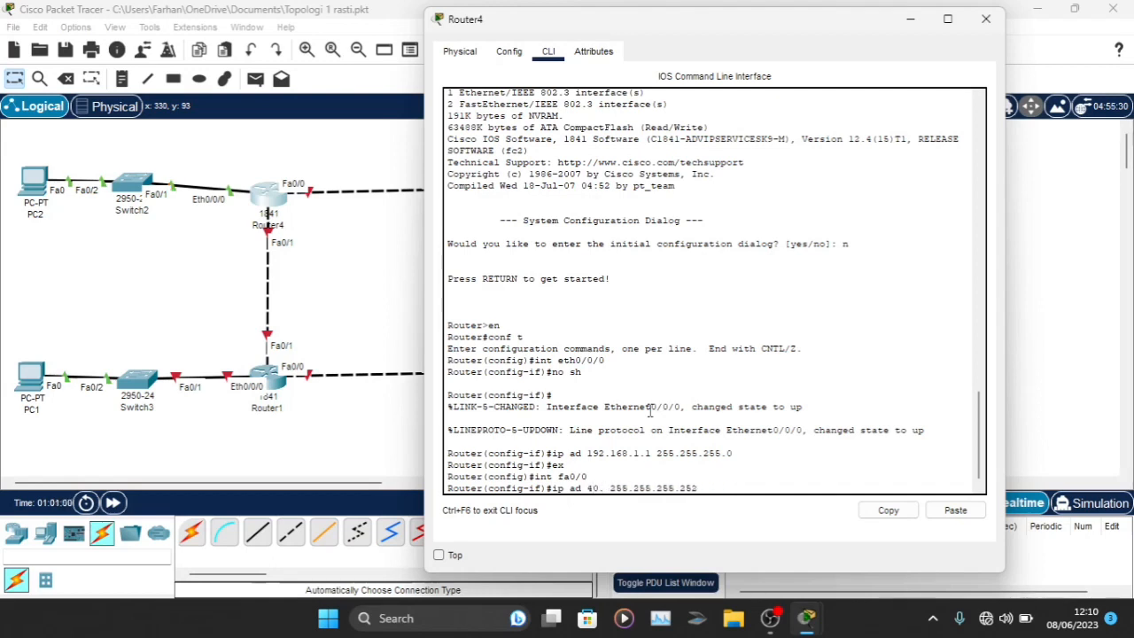
text(40.40.2)
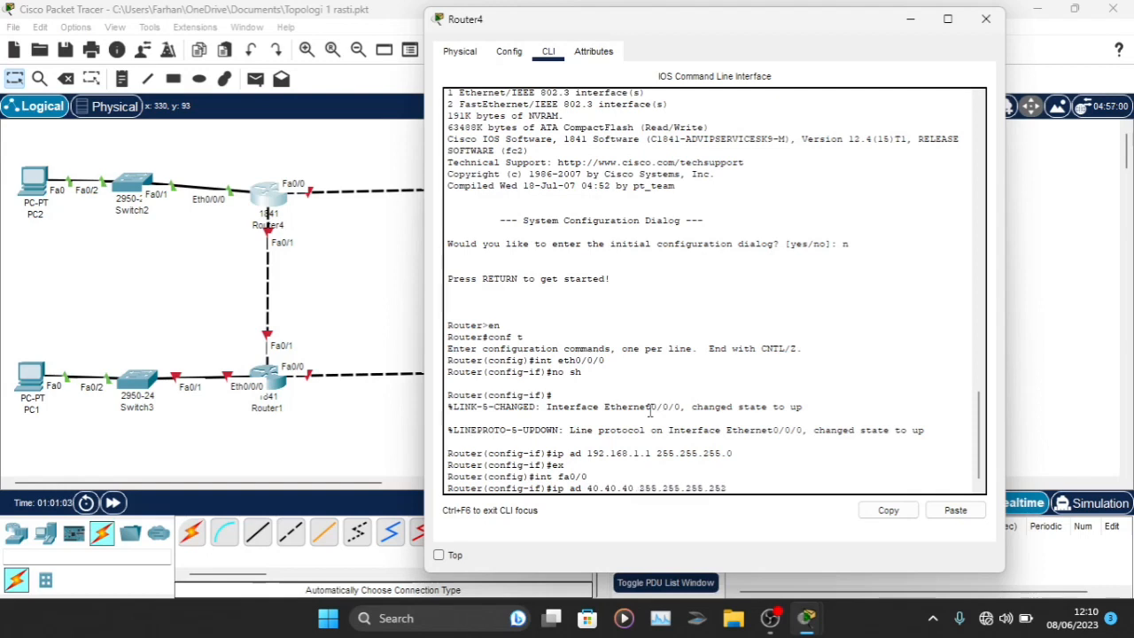
key(BackSpace)
text(1)
key(Return)
text(ex)
key(Return)
- Assign 10.10.10.1 with mask 255.255.255.252 to Router4's fa0/1 and exit the interface configuration
text(int fa0/1)
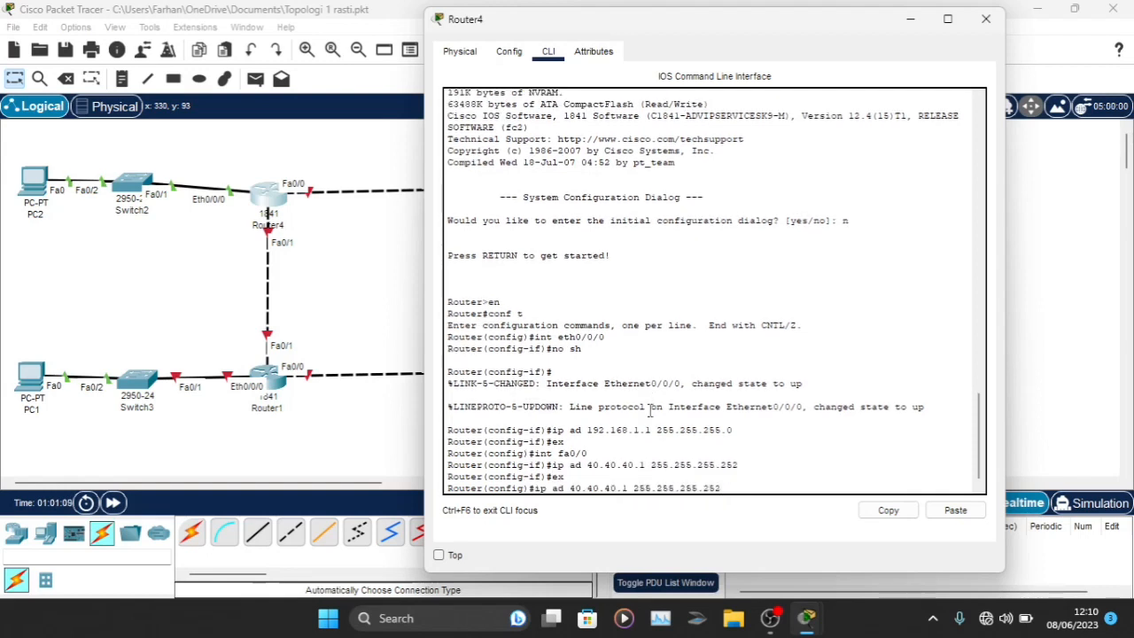
key(Return)
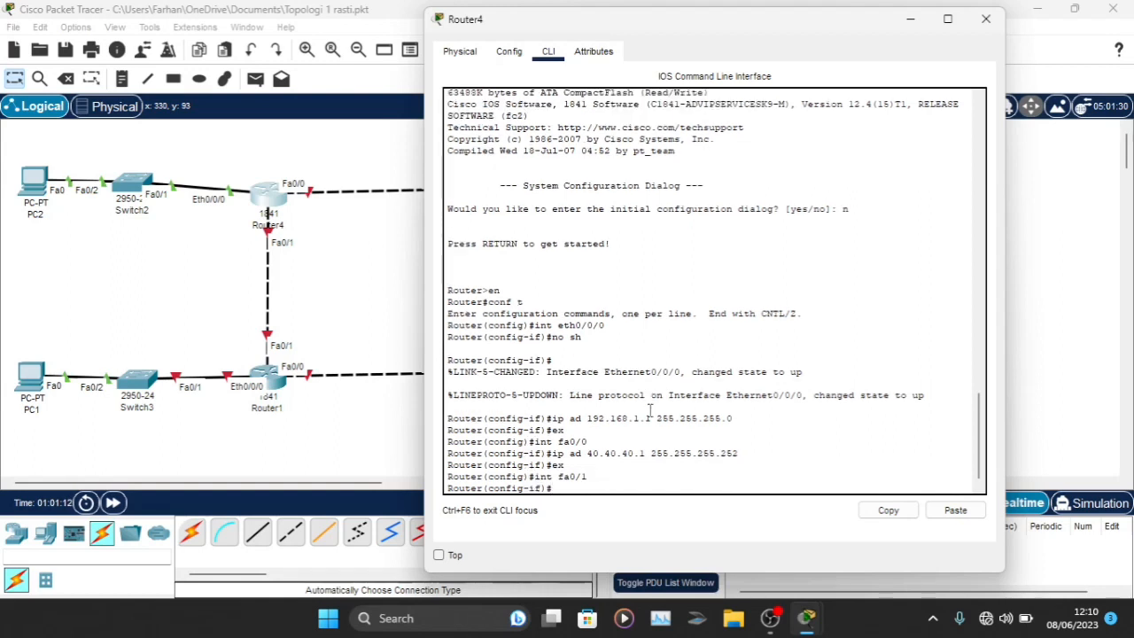
key(Up)
key(Up)
key(Up)
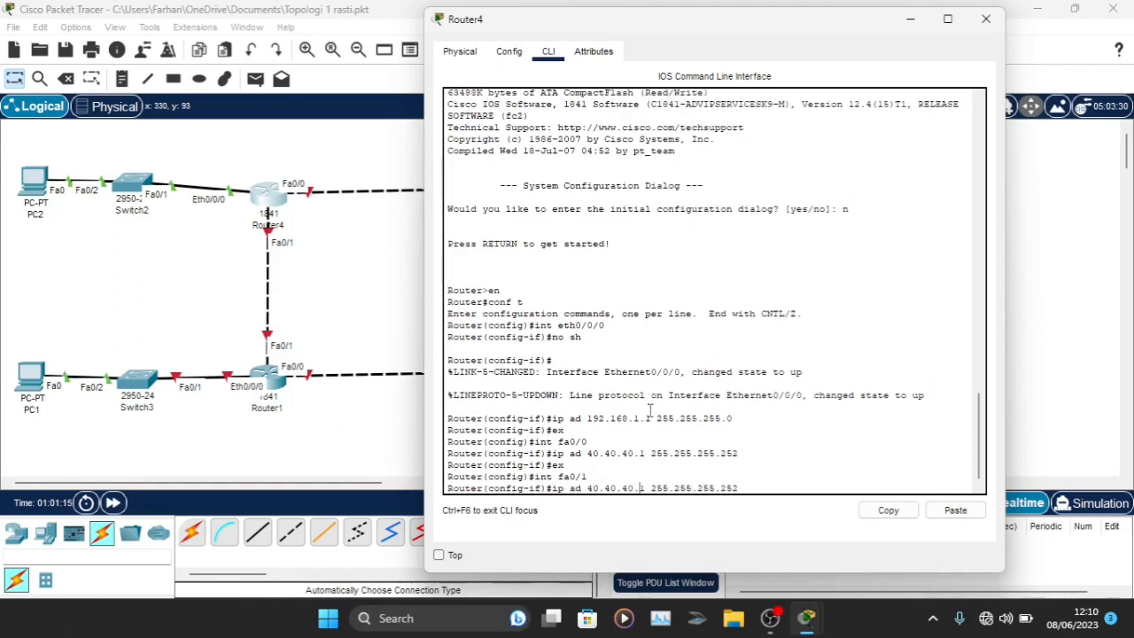
key(BackSpace)
text(1)
key(Left)
key(Left)
key(Left)
key(BackSpace)
text(1)
key(Left)
key(Left)
key(Left)
key(BackSpace)
text(1)
key(Return)
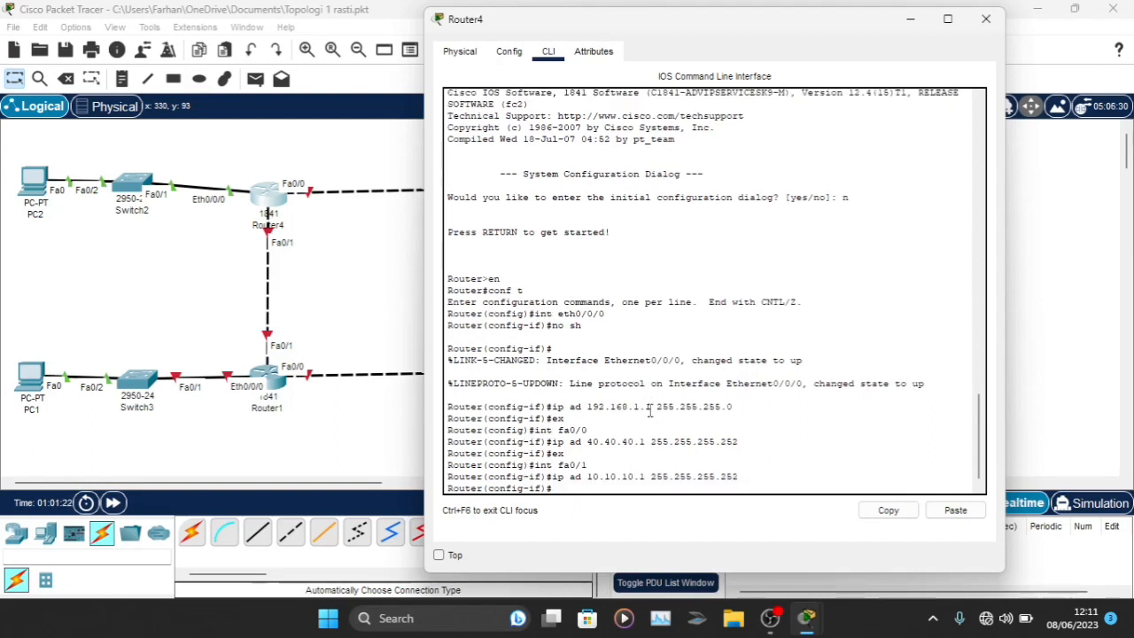
text(ex)
key(Return)
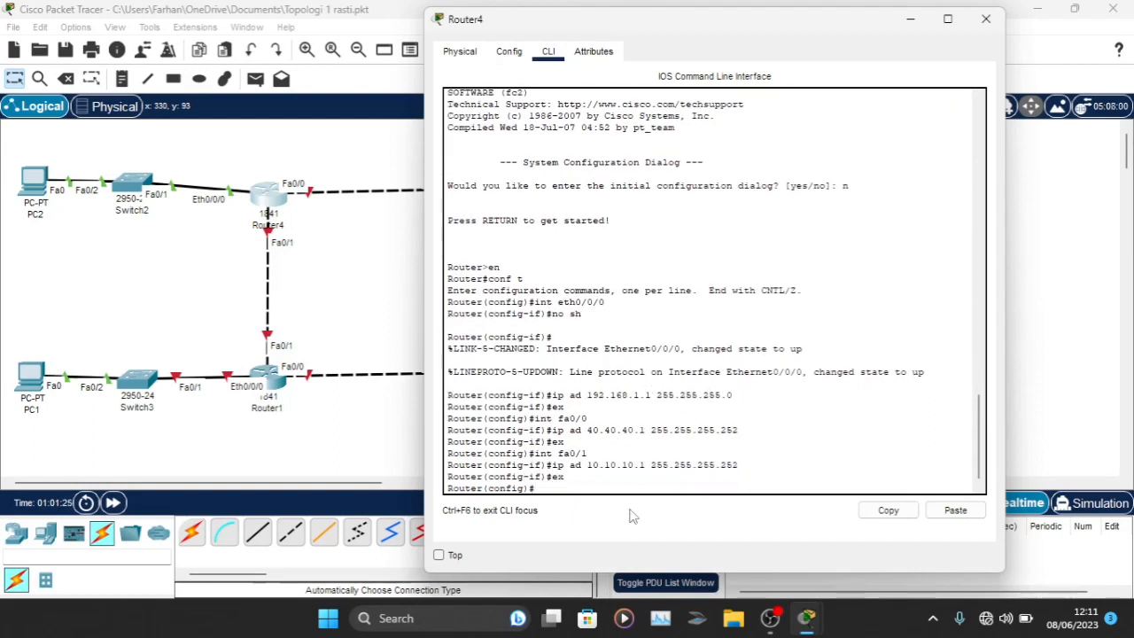
- Enable interface fa0/1 on Router4 with no shutdown
text(int fa0/1)
key(Return)
text(no )
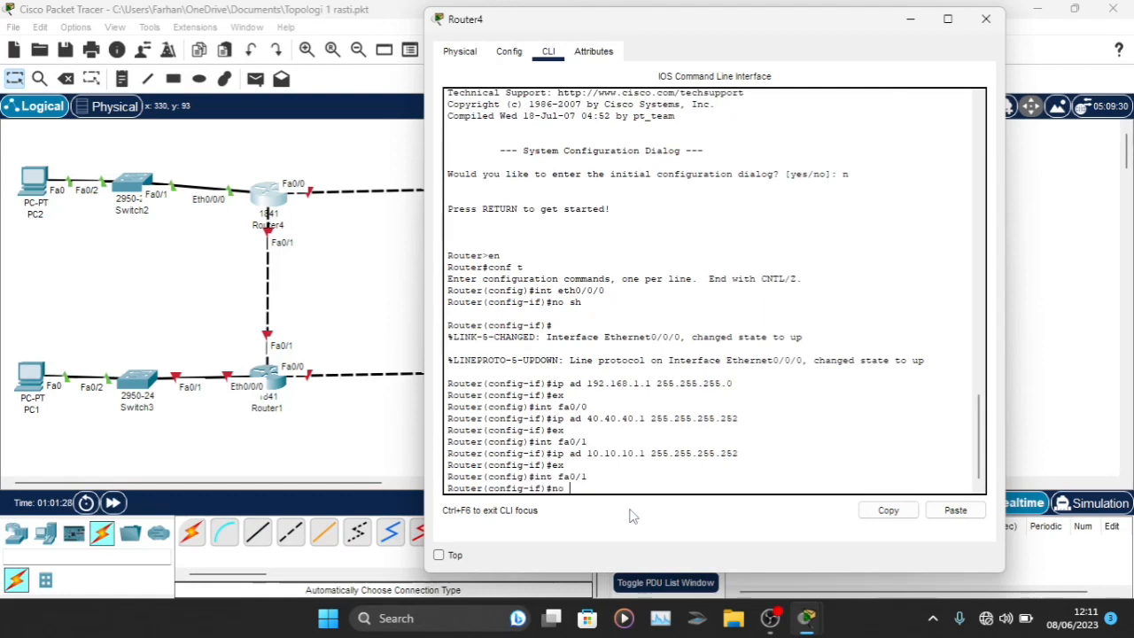
text(sh)
key(Return)
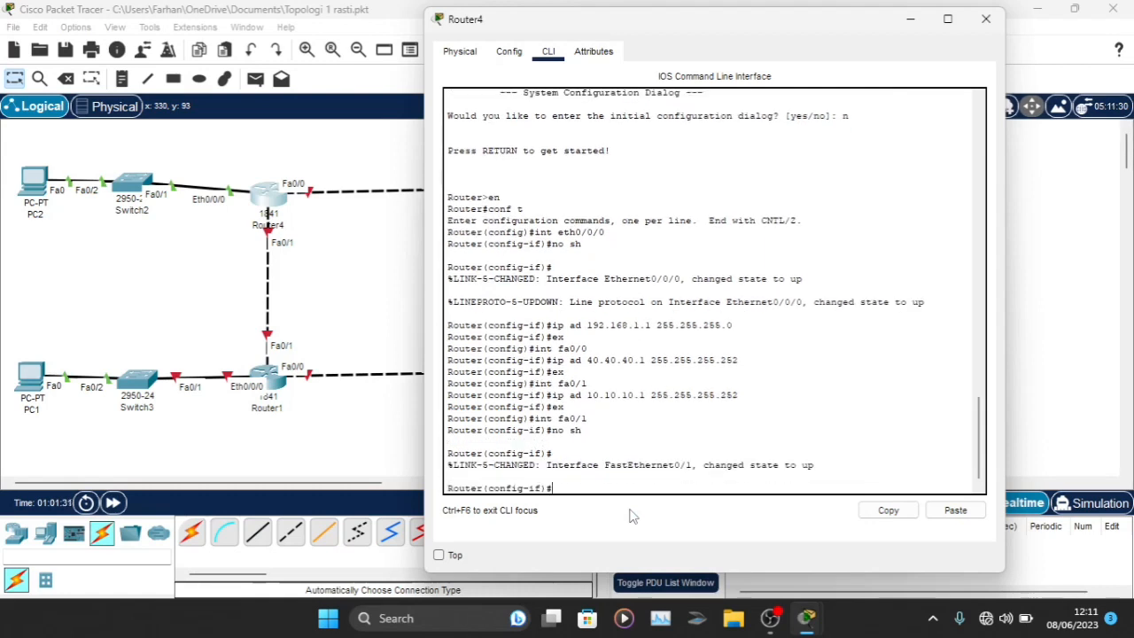
- Enable interface fa0/0 on Router4 with no shutdown and close the router's window
text(int fa0/0)
key(Return)
text(no sh)
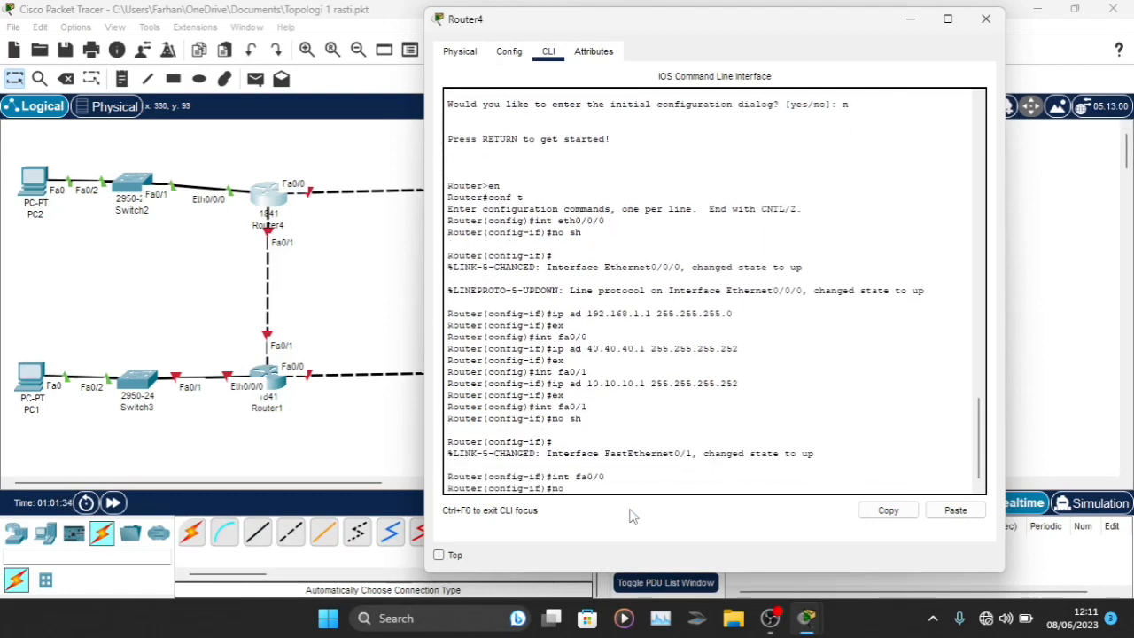
key(Return)
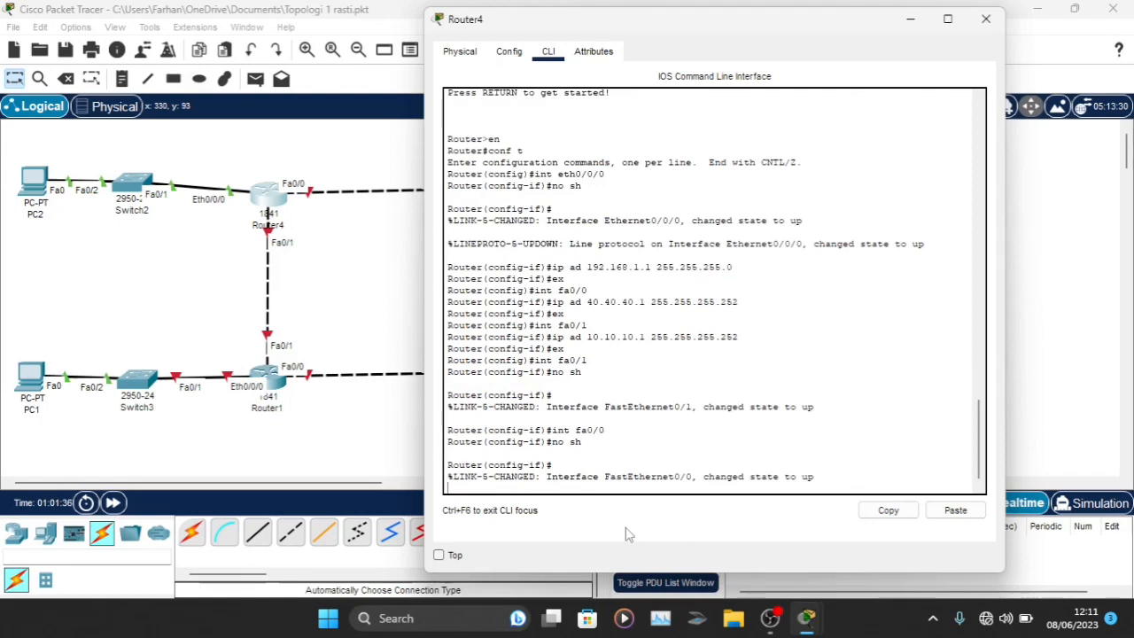
click(992, 22)
- Give PC2 the static IPv4 address 192.168.1.2, mask 255.255.255.0 and default gateway 192.168.1.1
click(34, 180)
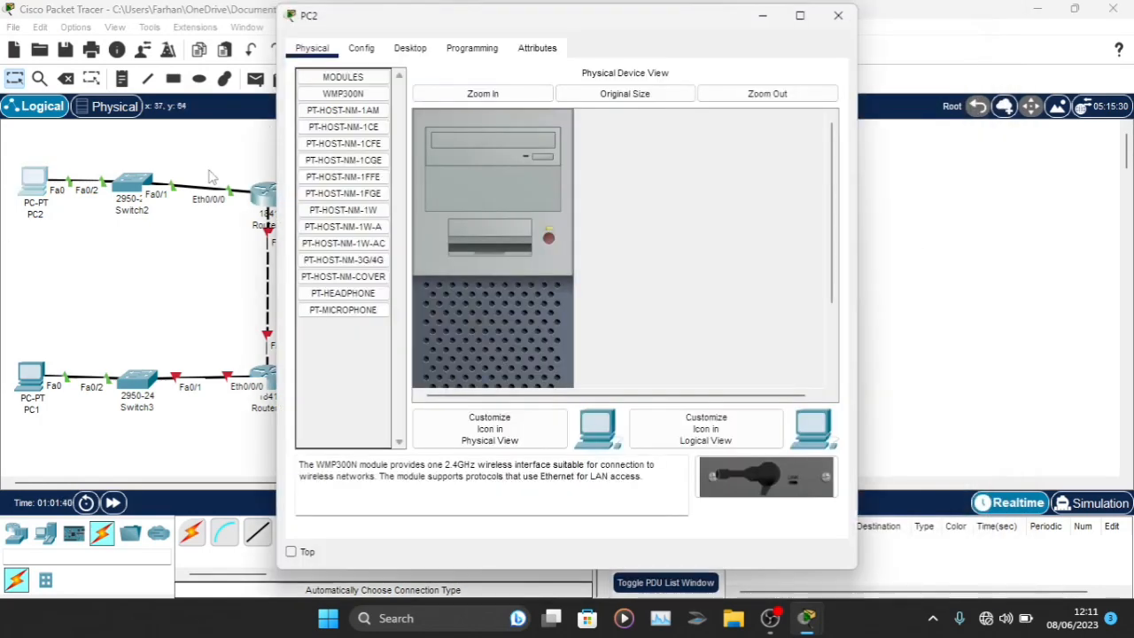
click(409, 48)
click(354, 113)
click(515, 169)
text(192.168.1.2)
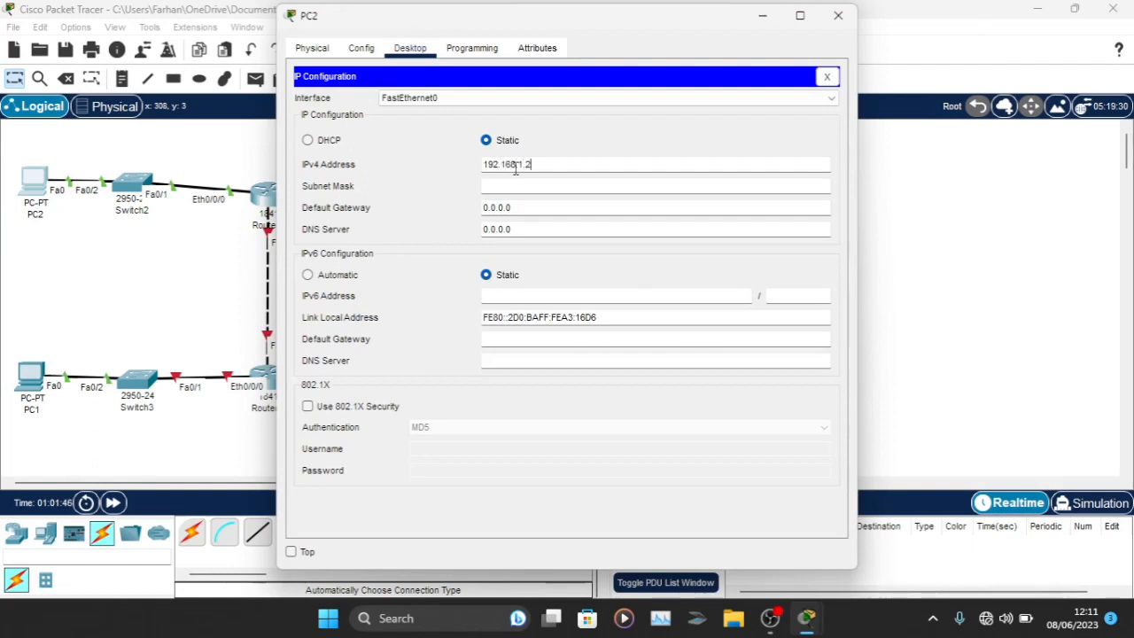
key(Tab)
key(Tab)
text(19)
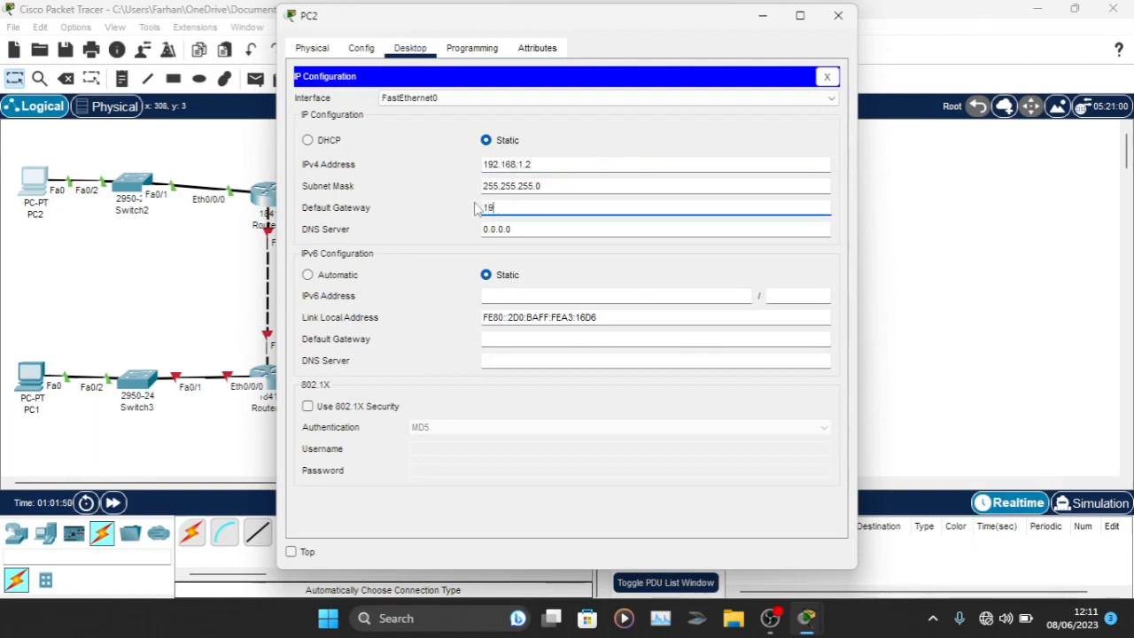
text(2.168.1.1)
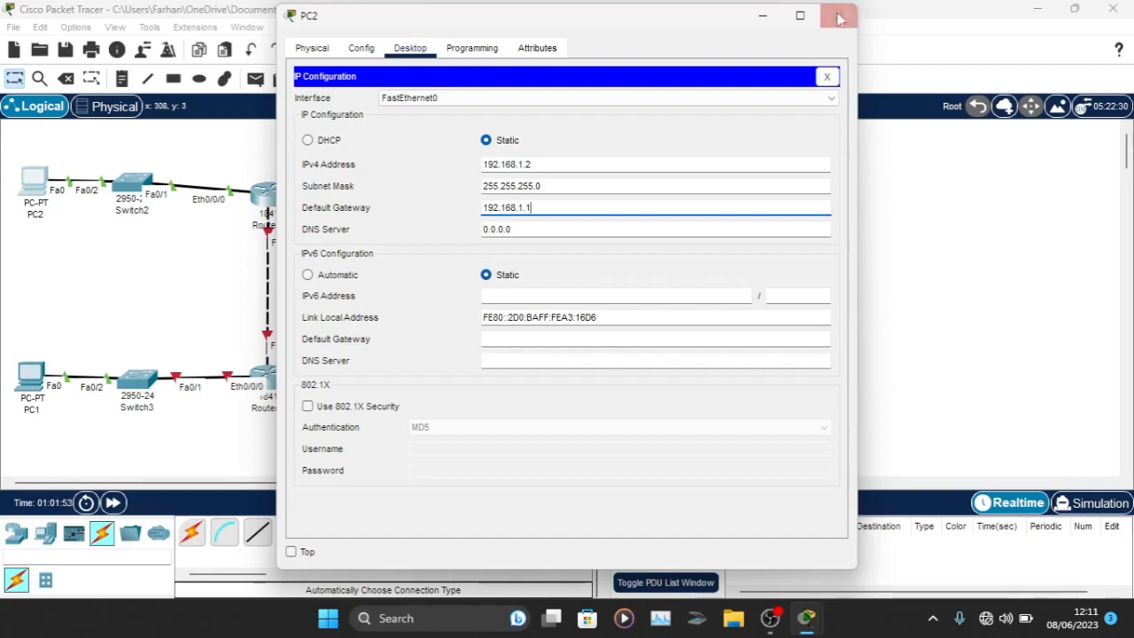
click(839, 15)
- Open Router1's command line and enter global configuration mode
click(270, 380)
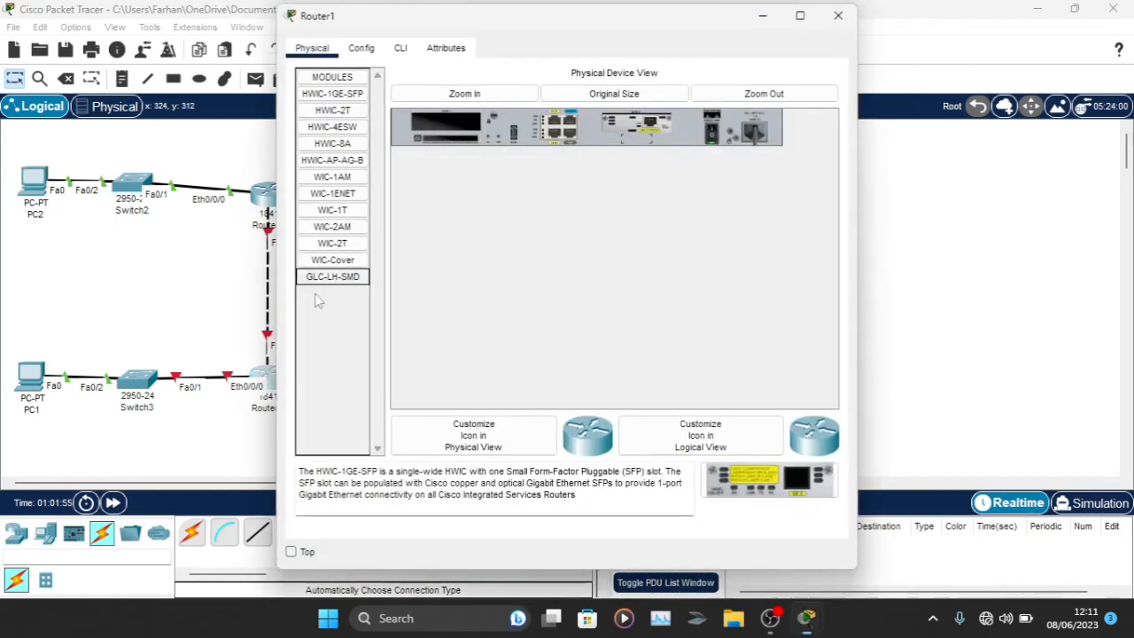
drag(486, 26, 678, 24)
click(595, 45)
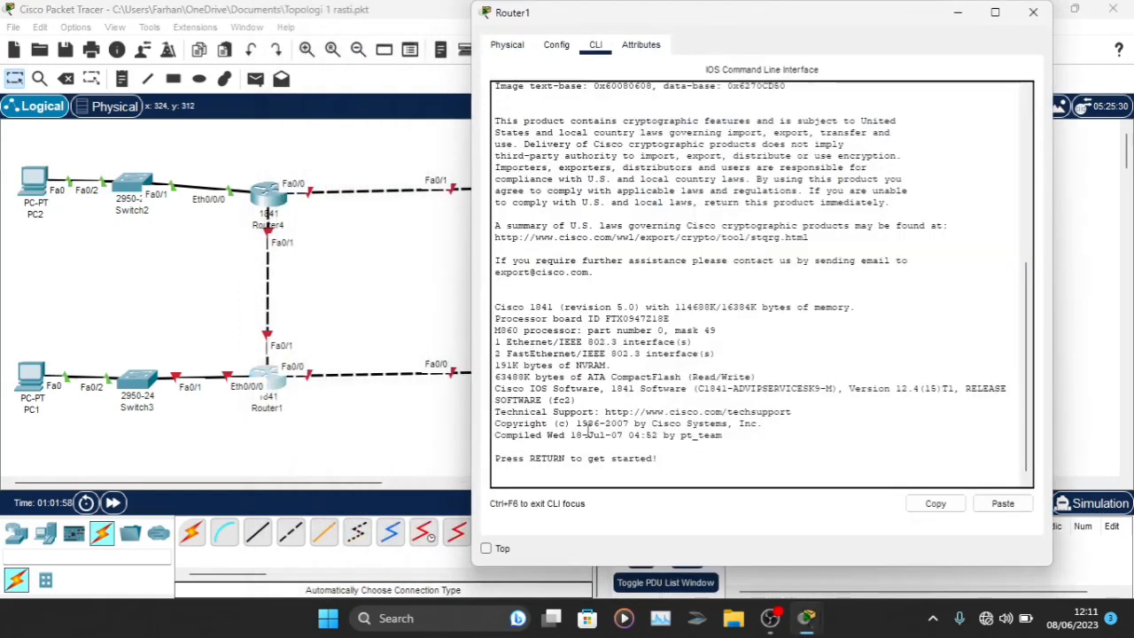
key(Return)
key(Return)
text(en)
key(Return)
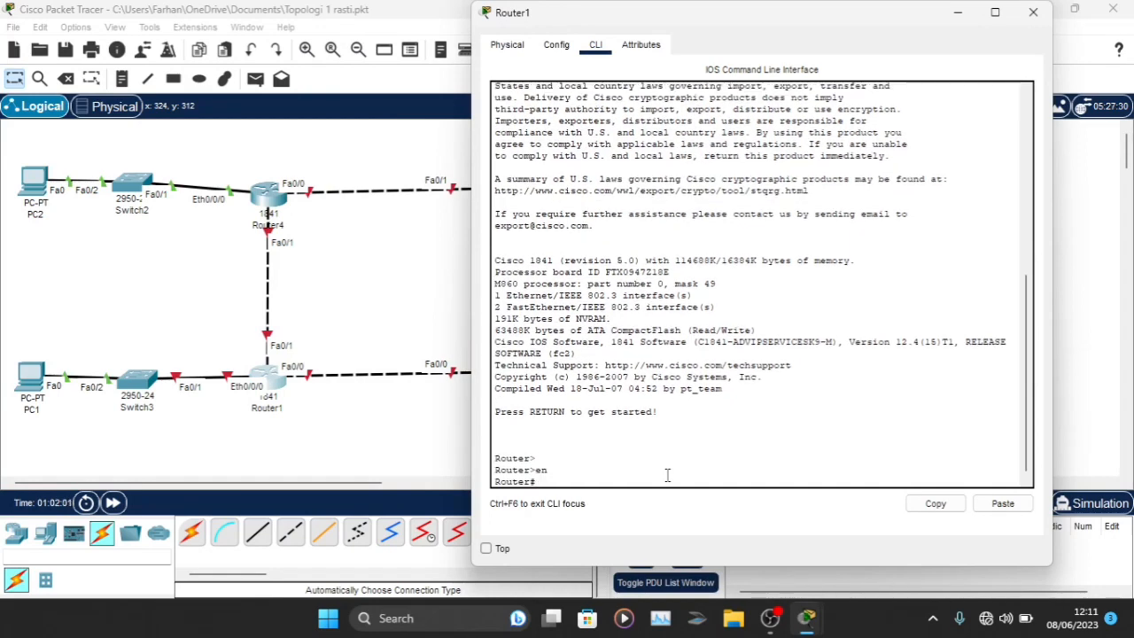
text(conf t)
key(Return)
- Enable interface fa0/1 on Router1 with no shutdown
text(ig)#i)
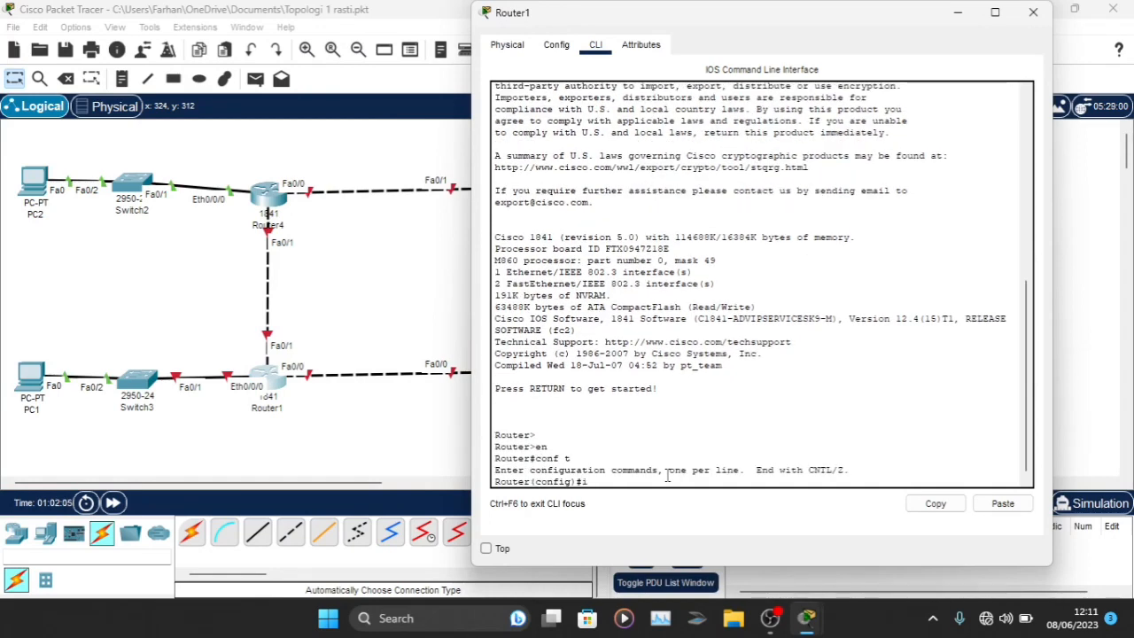
text(nt fa0/1)
key(Return)
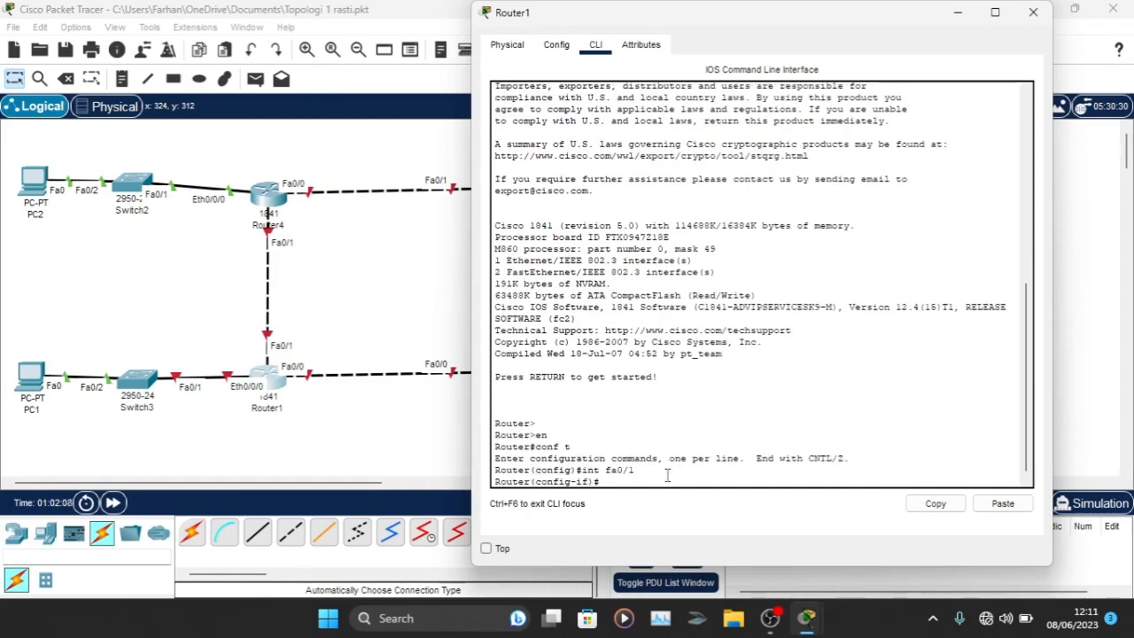
text(no sh)
key(Return)
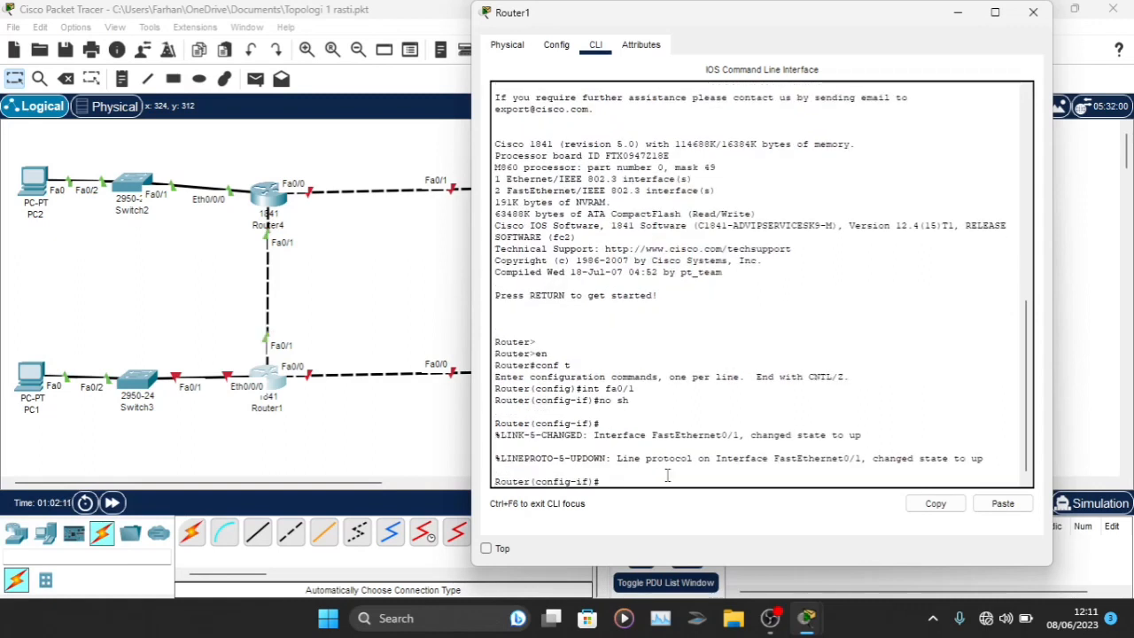
- Assign 10.10.10.2 with mask 255.255.255.252 to Router1's fa0/1 and exit the interface configuration
text(ip ad 1)
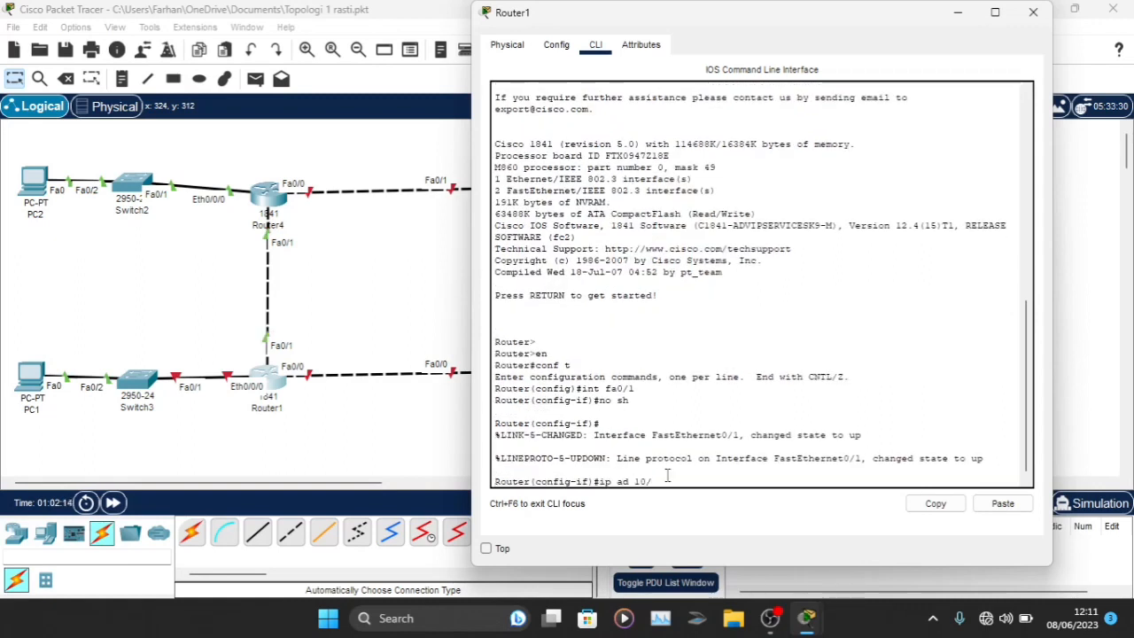
text(0.10.10.2 255.255.)
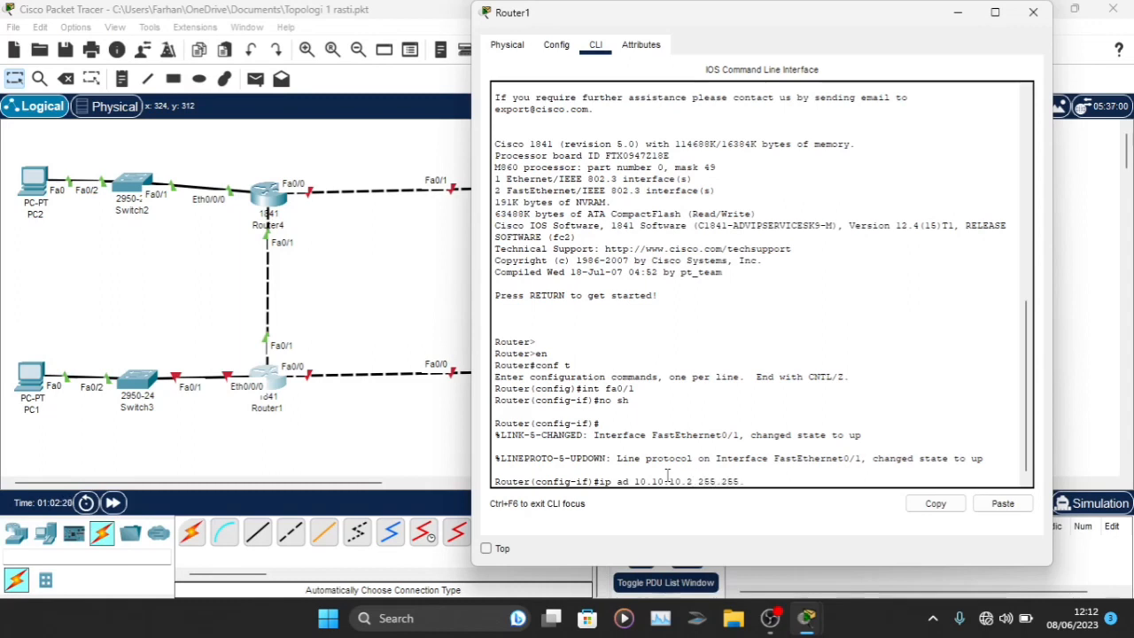
text(255.252)
key(Return)
text(ex)
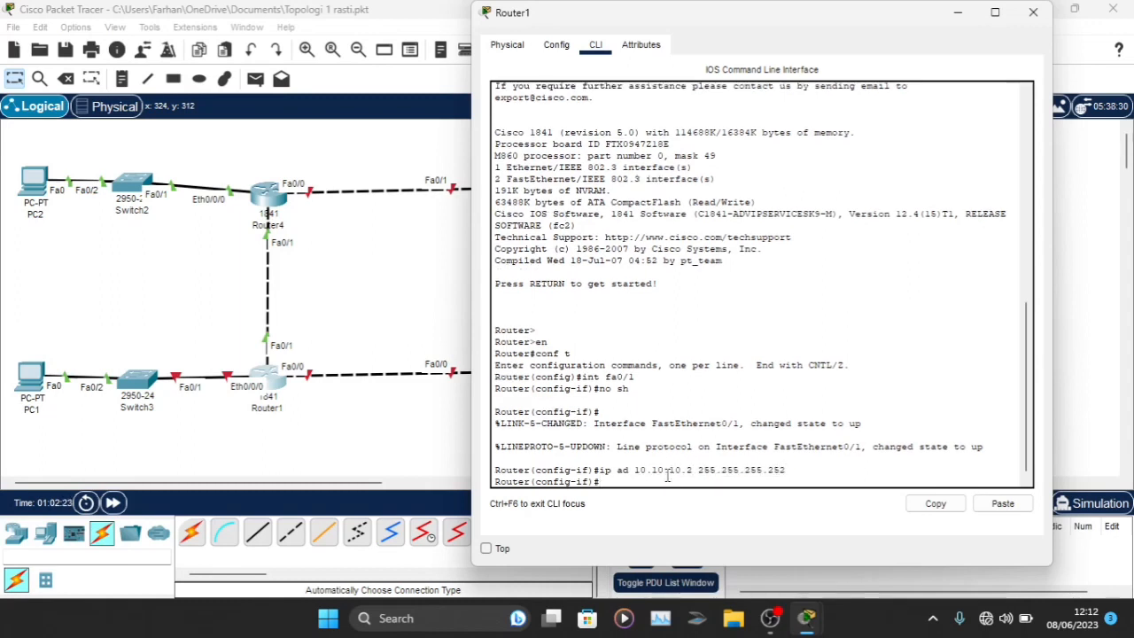
key(Return)
- Enable interface fa0/0 on Router1 with no shutdown
text(ex)
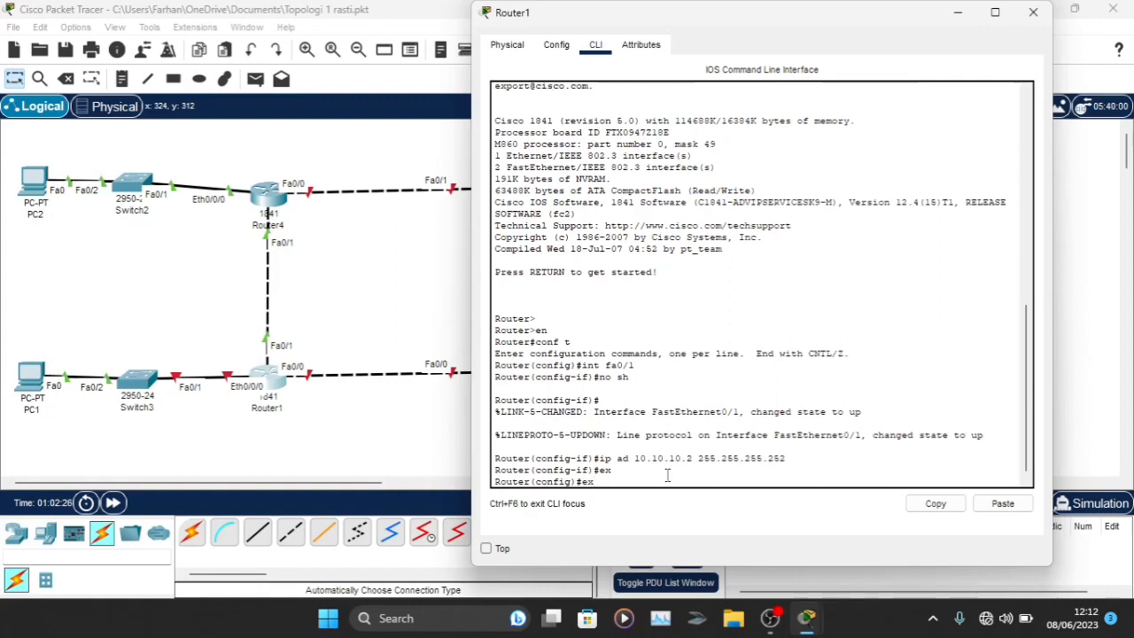
key(Up)
key(Up)
key(Up)
key(BackSpace)
text(0)
key(Return)
key(Up)
key(Up)
key(Up)
key(Up)
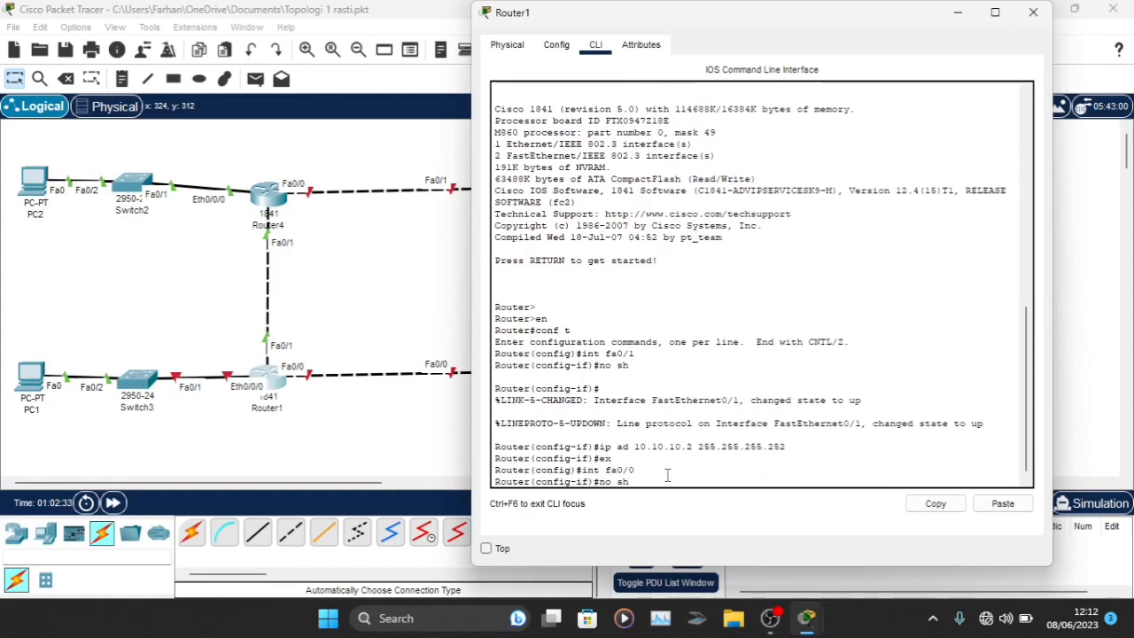
key(Return)
- Assign 20.20.20.1 with mask 255.255.255.252 to Router1's fa0/0
key(Up)
key(Up)
key(Up)
key(Up)
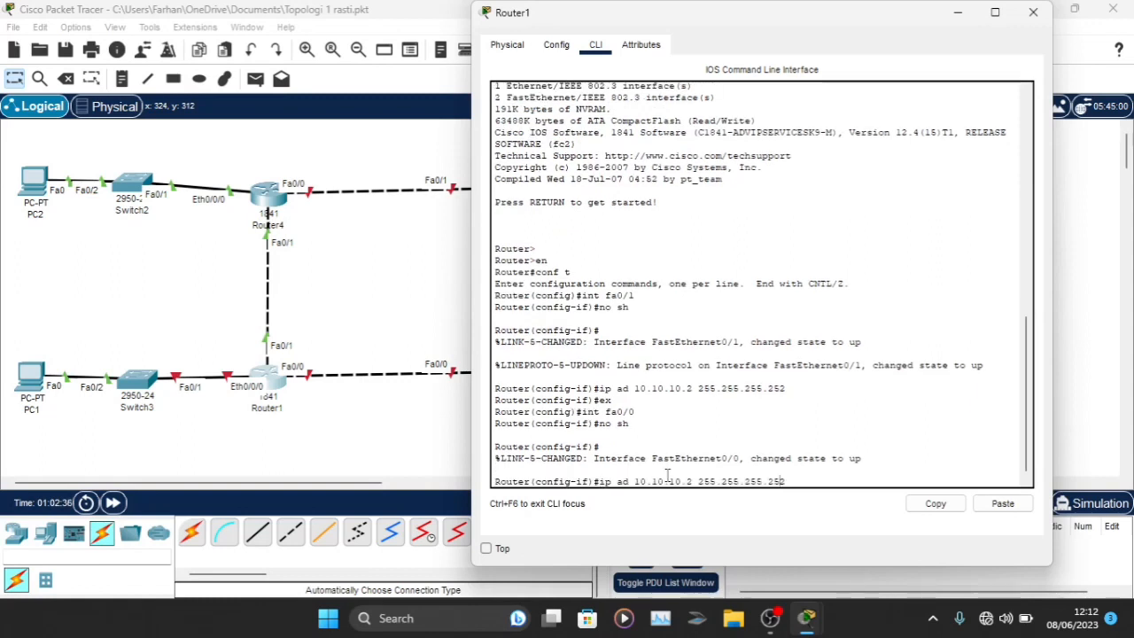
key(BackSpace)
text(1)
key(Left)
key(Left)
key(Left)
key(BackSpace)
text(2)
key(Left)
key(Left)
key(Left)
key(BackSpace)
text(2)
key(Return)
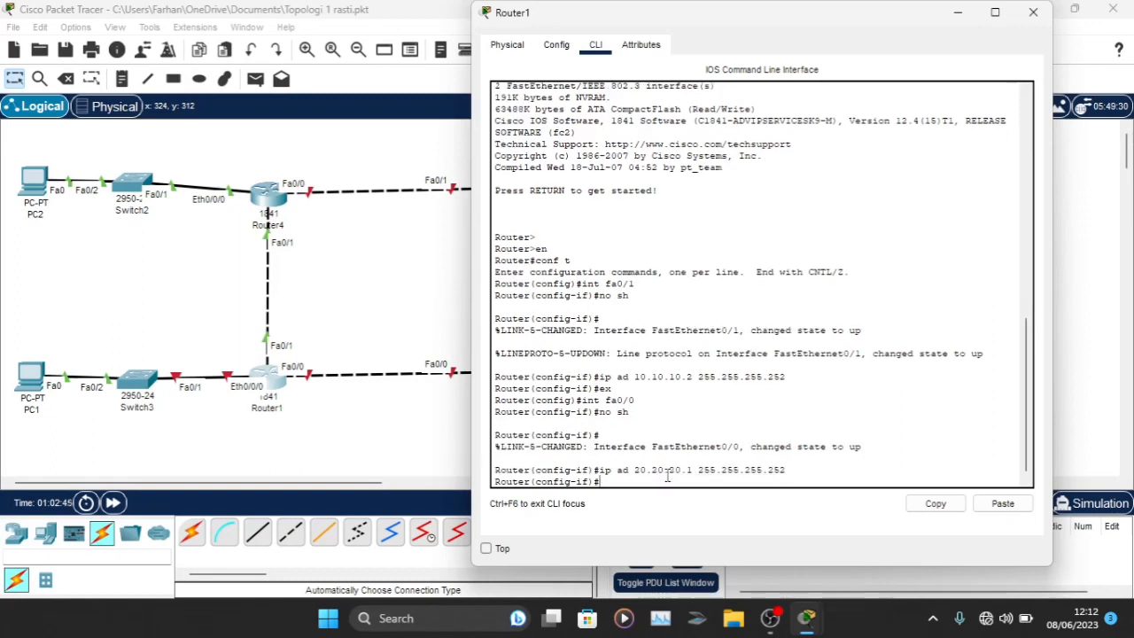
- Exit fa0/0 on Router1 and enable interface eth0/0/0 with no shutdown
text(ex)
key(Return)
text(int eth0/0/0)
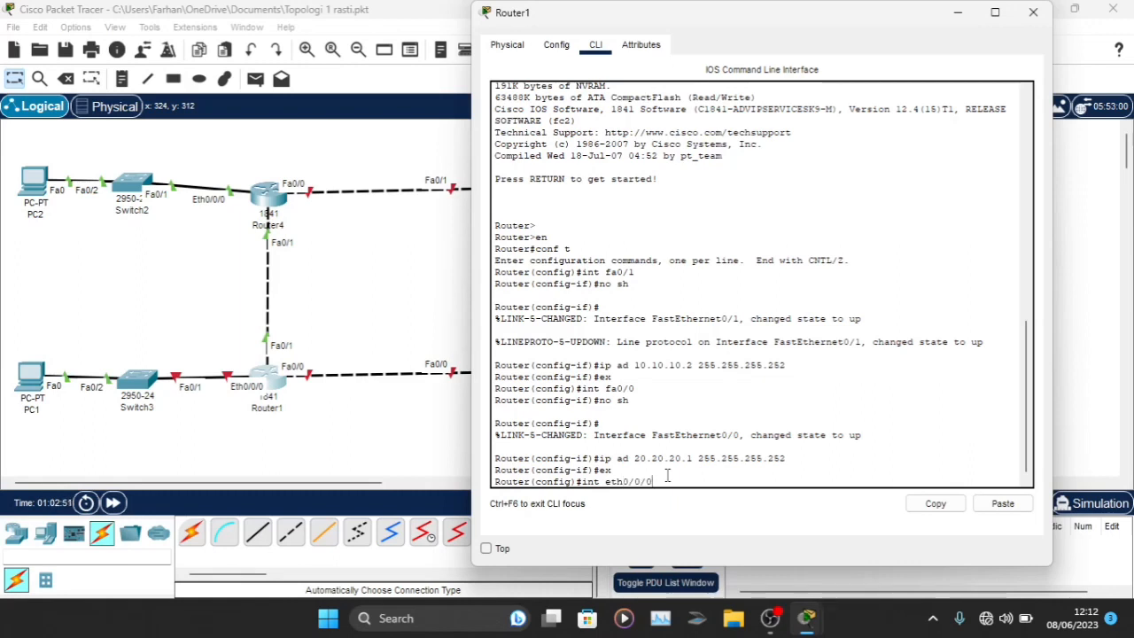
key(Return)
text(no sh)
key(Return)
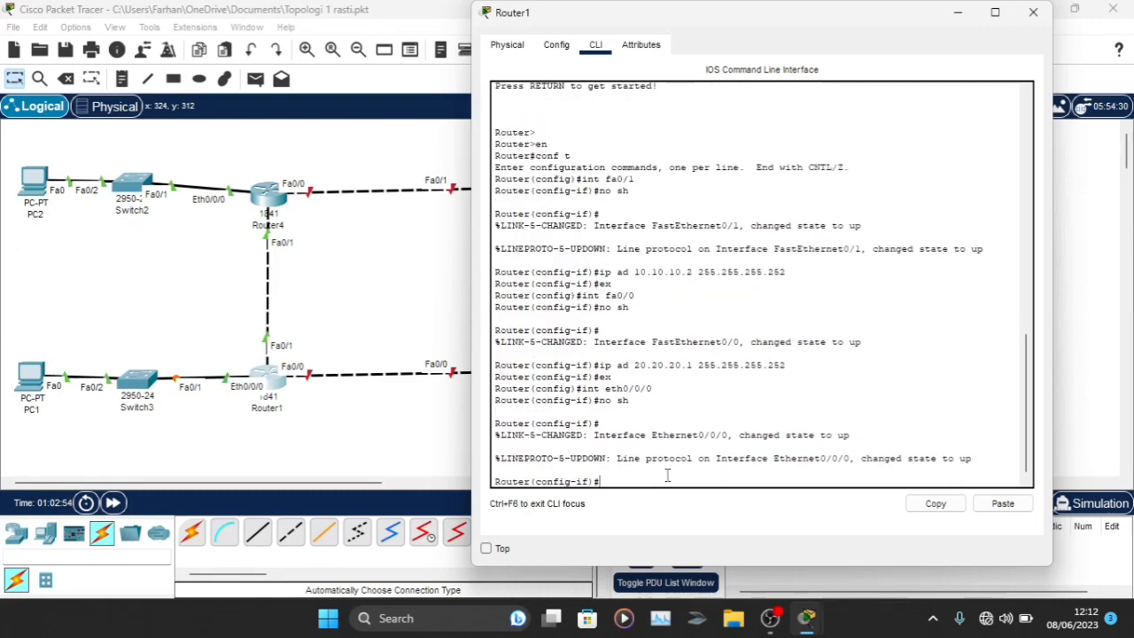
- Assign 192.168.2.1 with mask 255.255.255.0 to Router1's eth0/0/0, exit the interface configuration and close the router window
text(ip ad 192.168.2.1 255.)
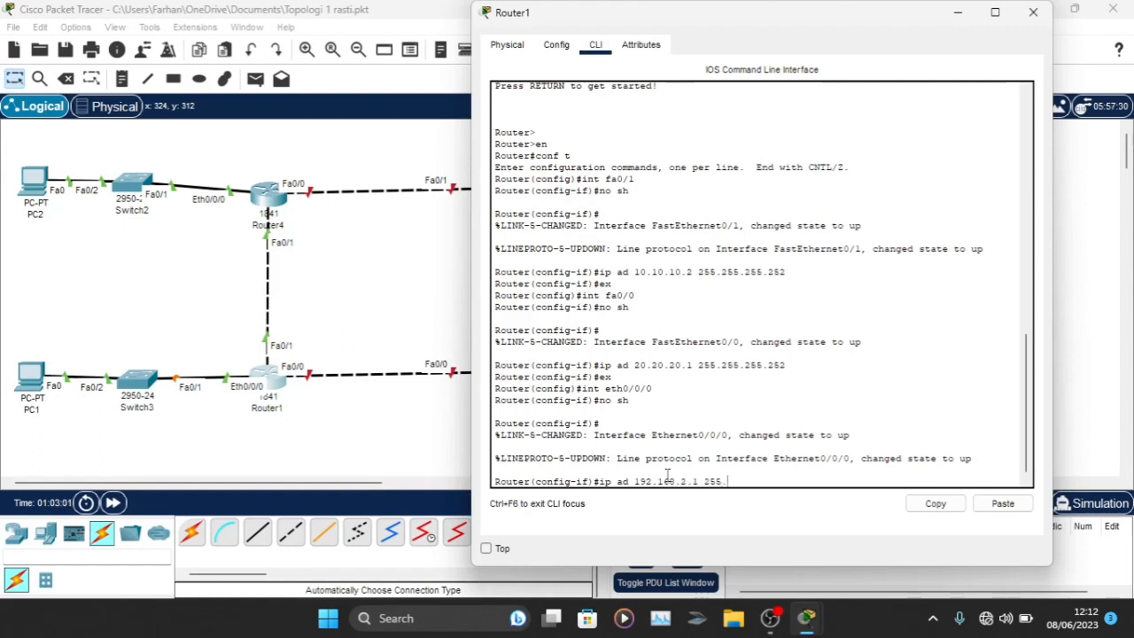
text(255.255.0)
key(Return)
text(ex)
key(Return)
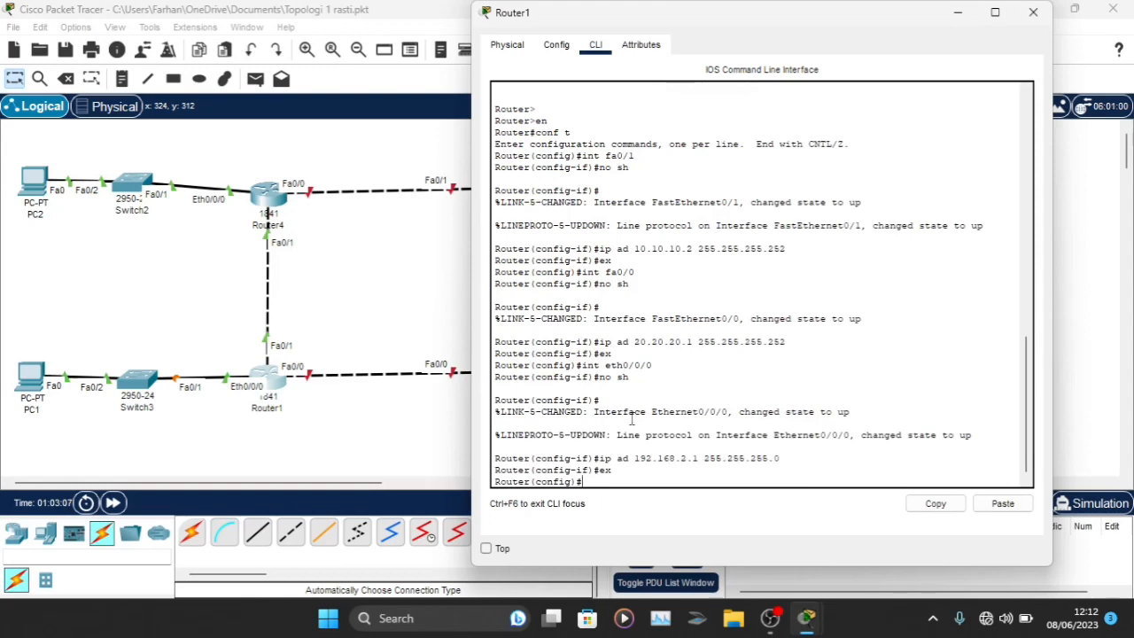
click(1029, 16)
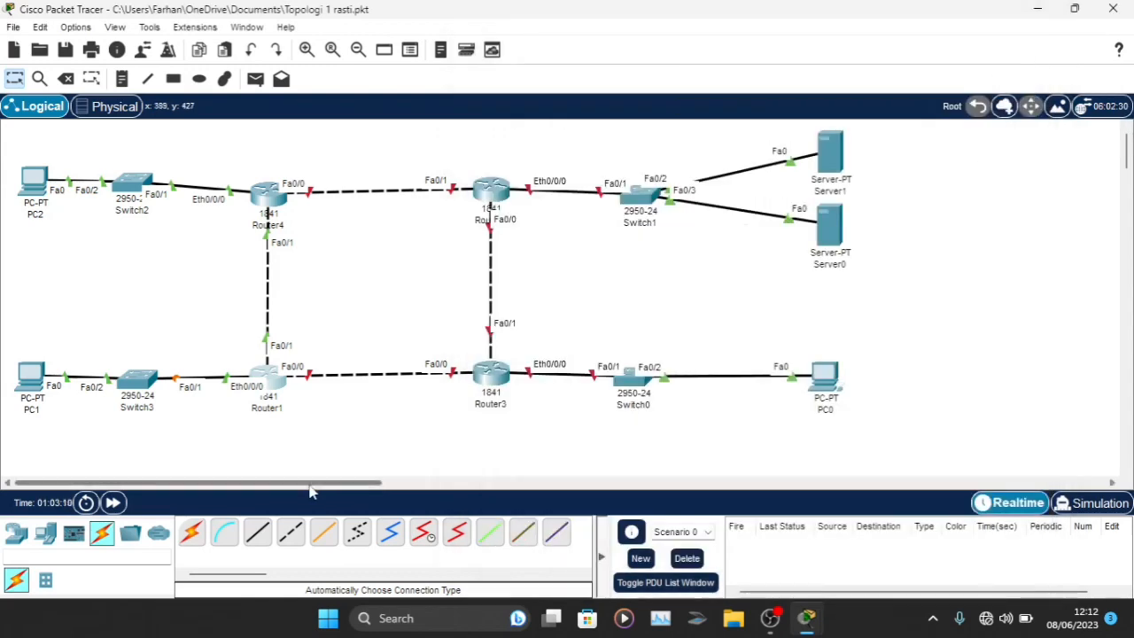
- Give PC1 the static IPv4 address 192.168.2.2 with subnet mask 255.255.255.0
click(30, 379)
click(411, 48)
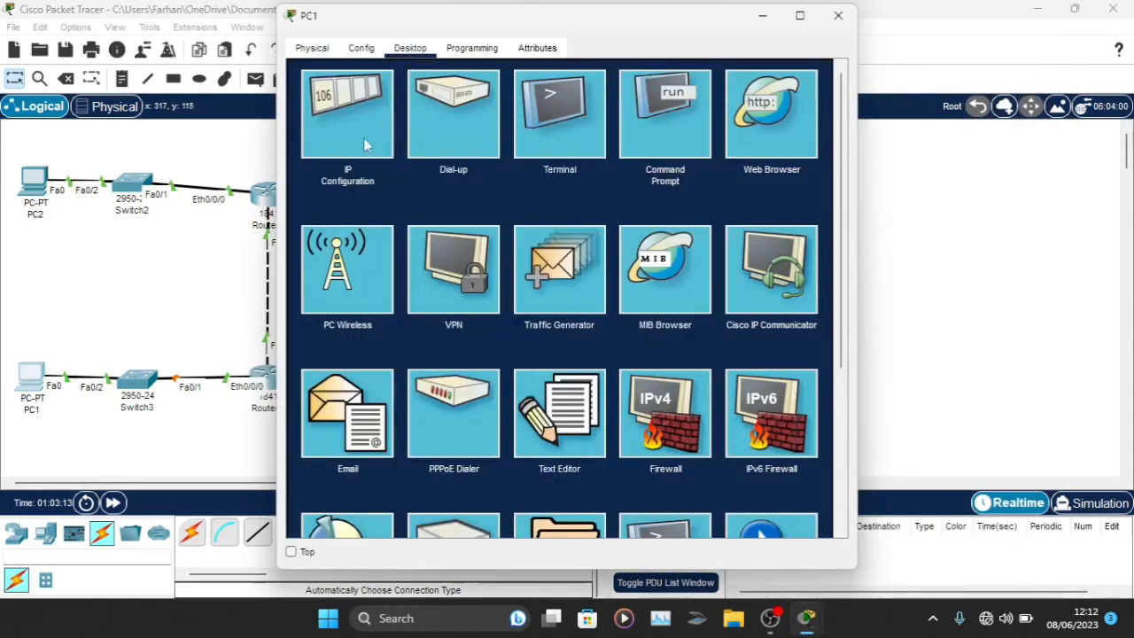
click(354, 124)
click(537, 165)
text(1)
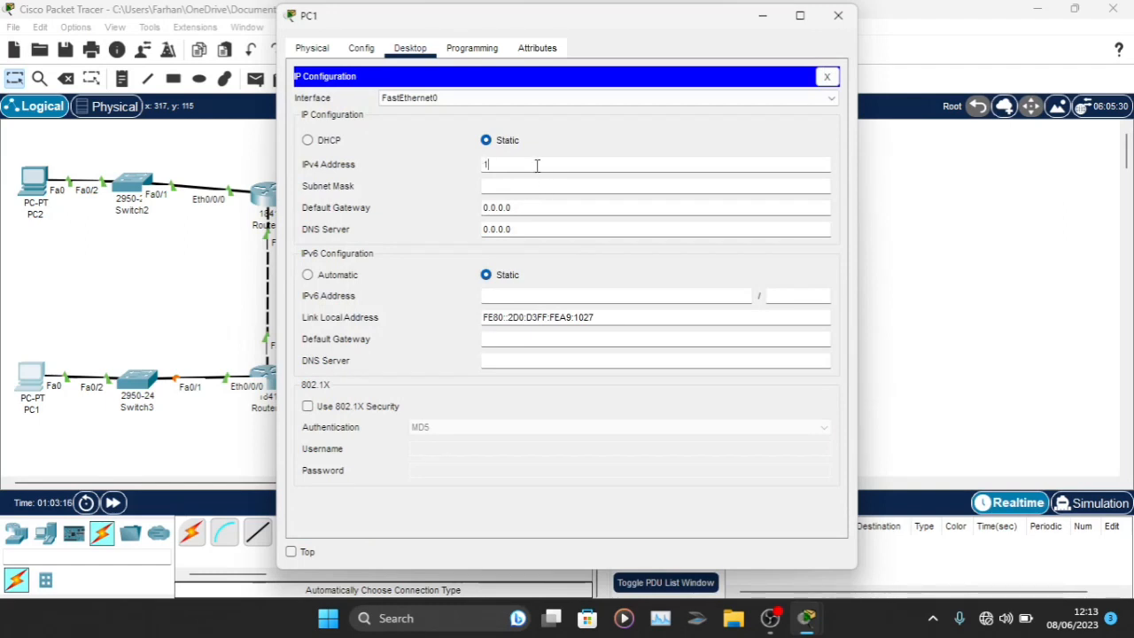
text(92.168.2.1)
key(BackSpace)
text(2)
click(533, 186)
- Set PC1's default gateway to 192.168.2.1 and close its window
drag(524, 207, 482, 208)
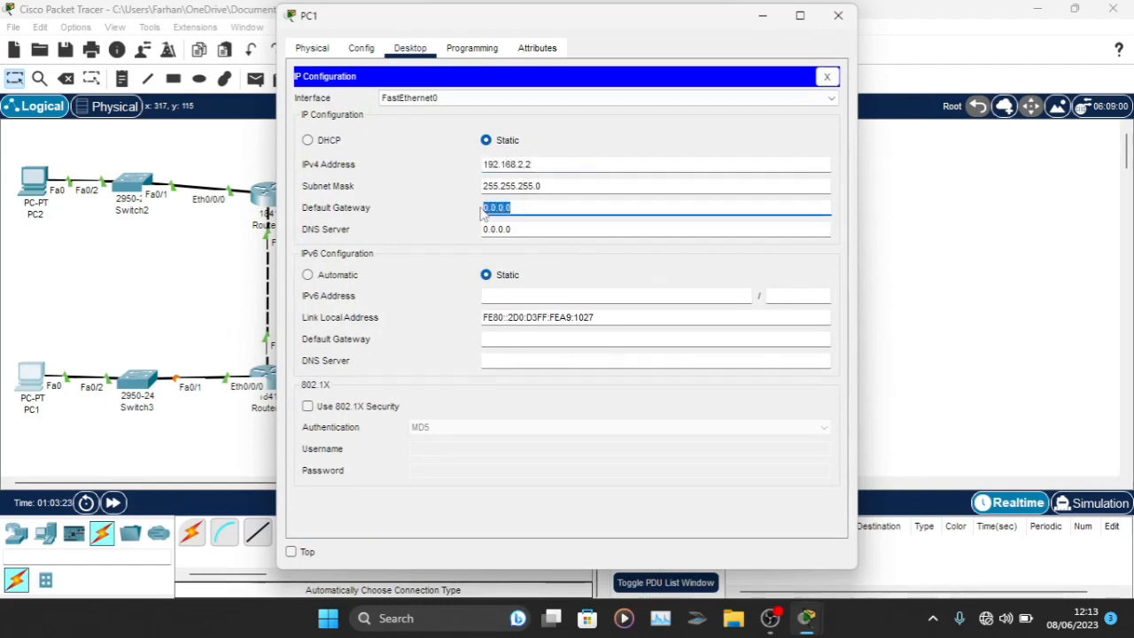
text(192.168.2.1)
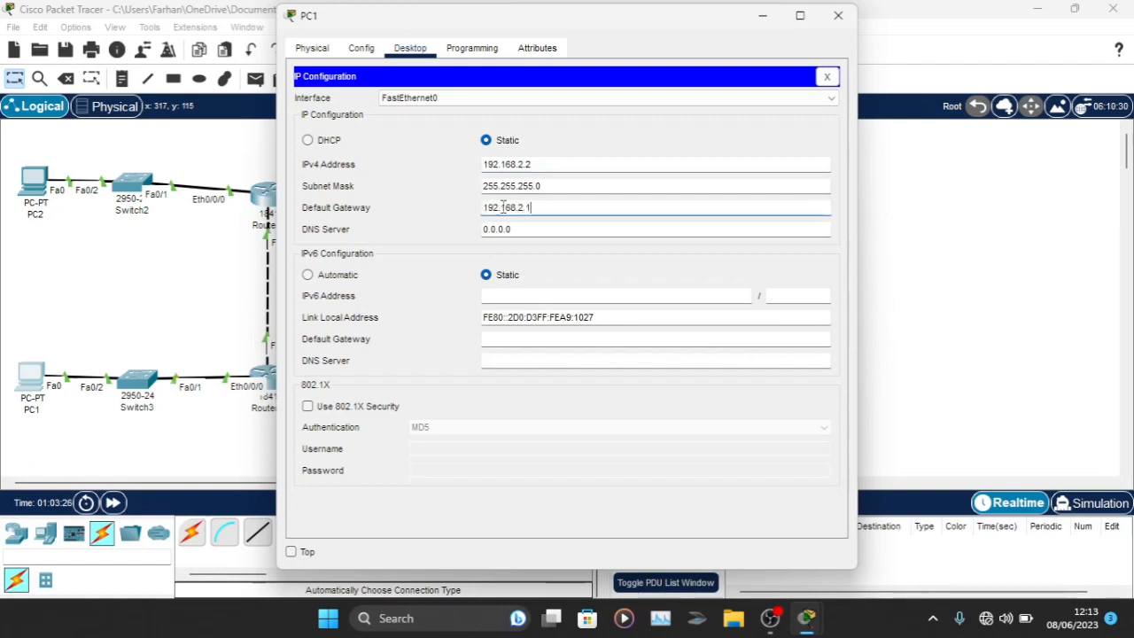
click(839, 15)
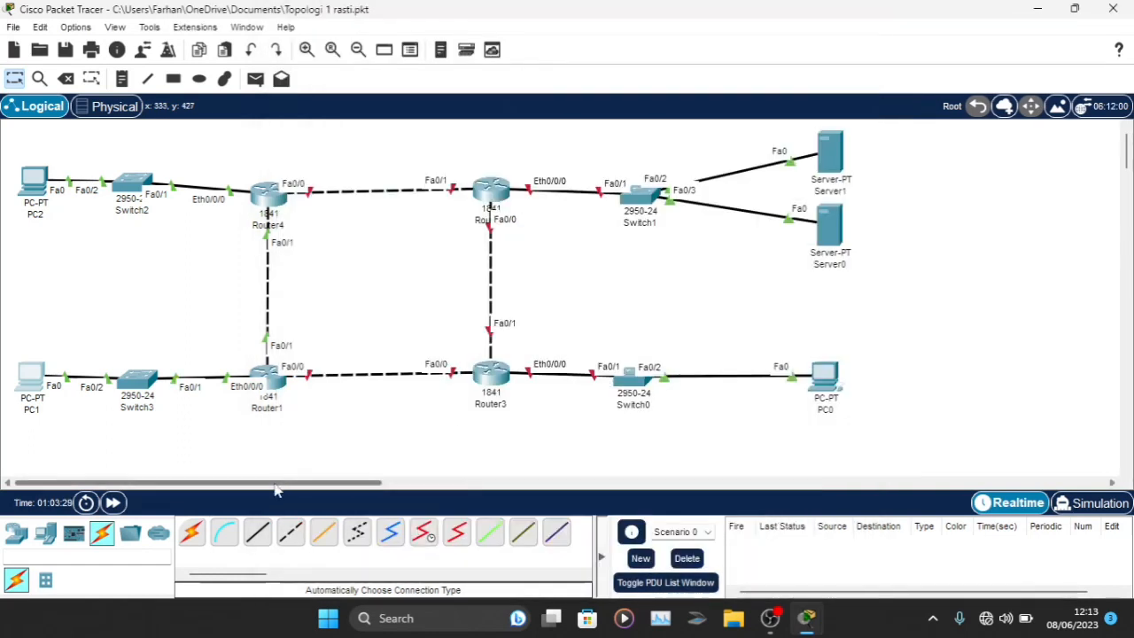
- Power on Router3 and open its command line interface
drag(275, 483, 356, 486)
click(266, 372)
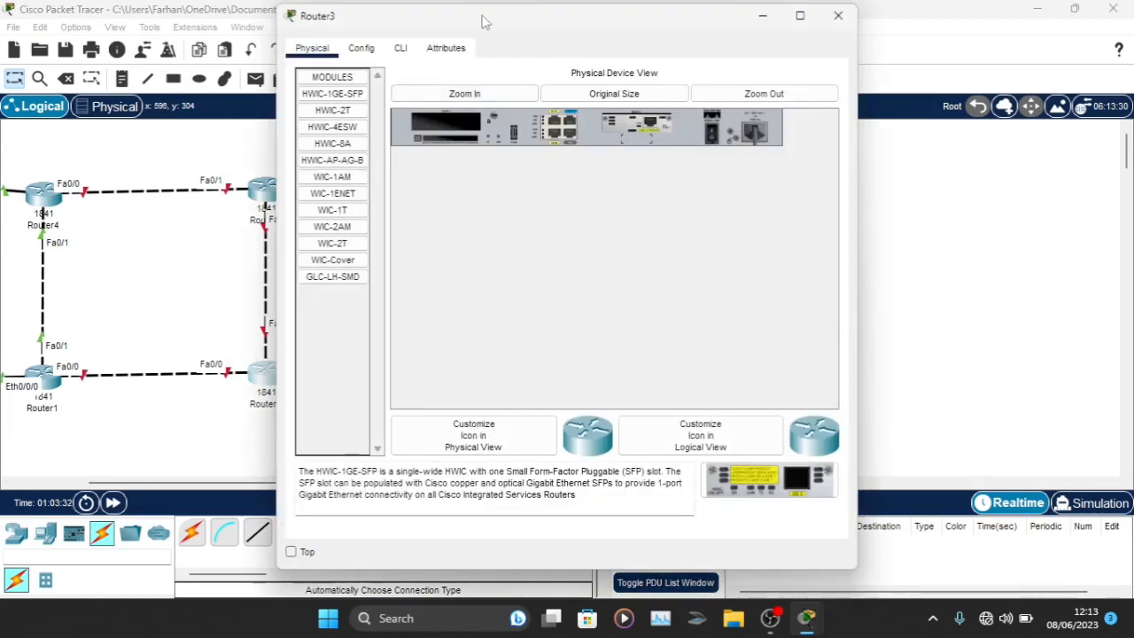
drag(486, 21, 668, 21)
click(582, 48)
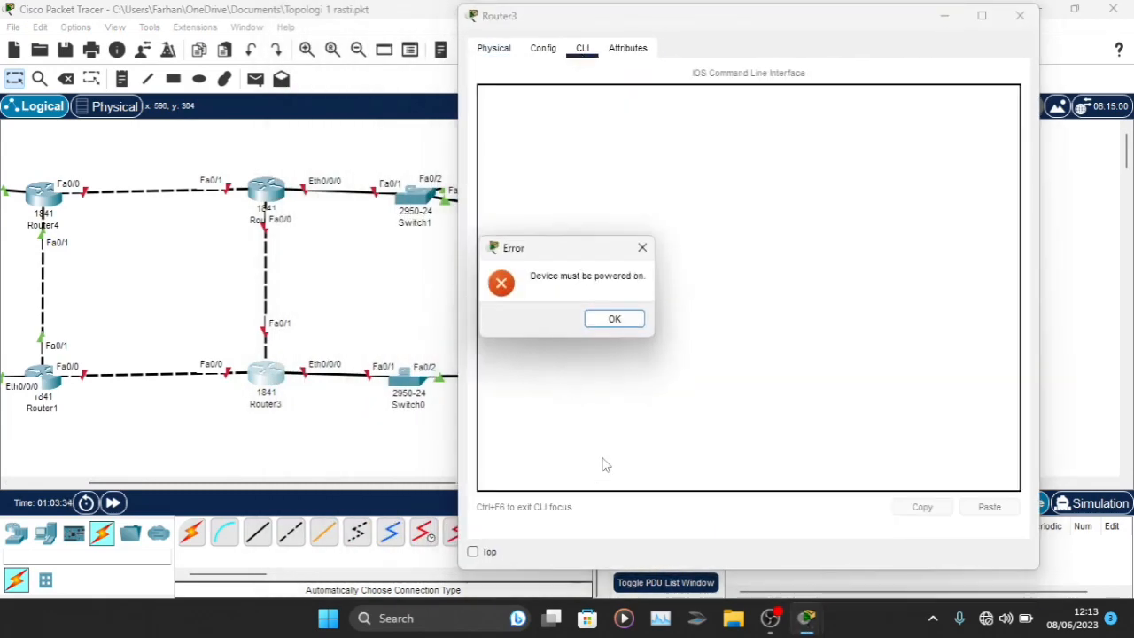
click(614, 318)
click(493, 48)
click(904, 142)
click(582, 48)
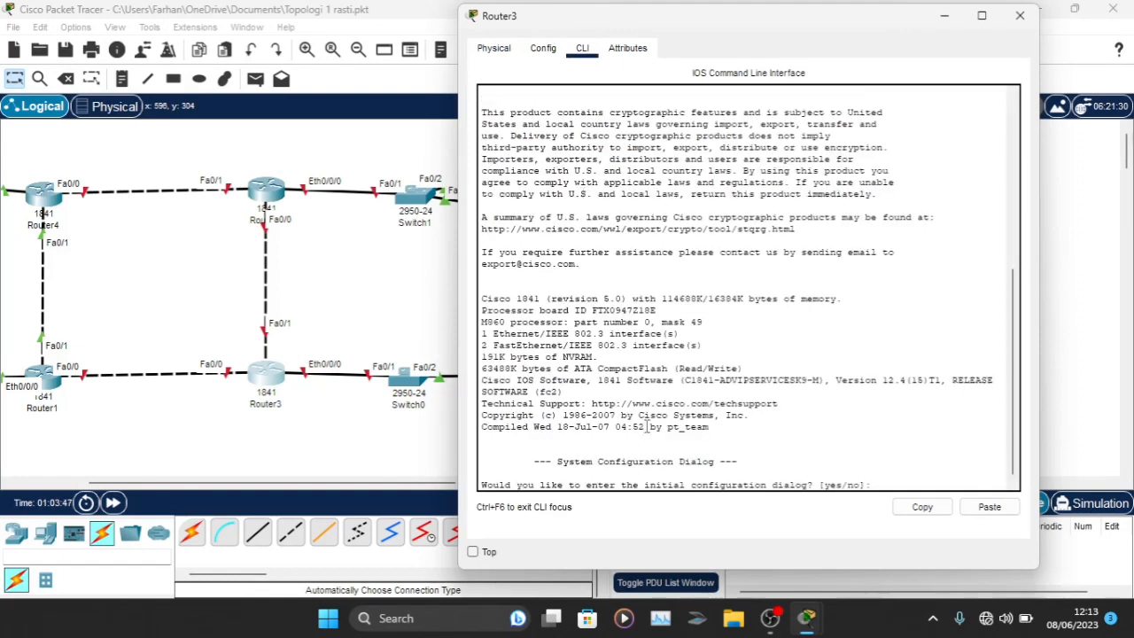
- Decline Router3's initial configuration dialog and enter global configuration mode
text(n)
key(Return)
key(Return)
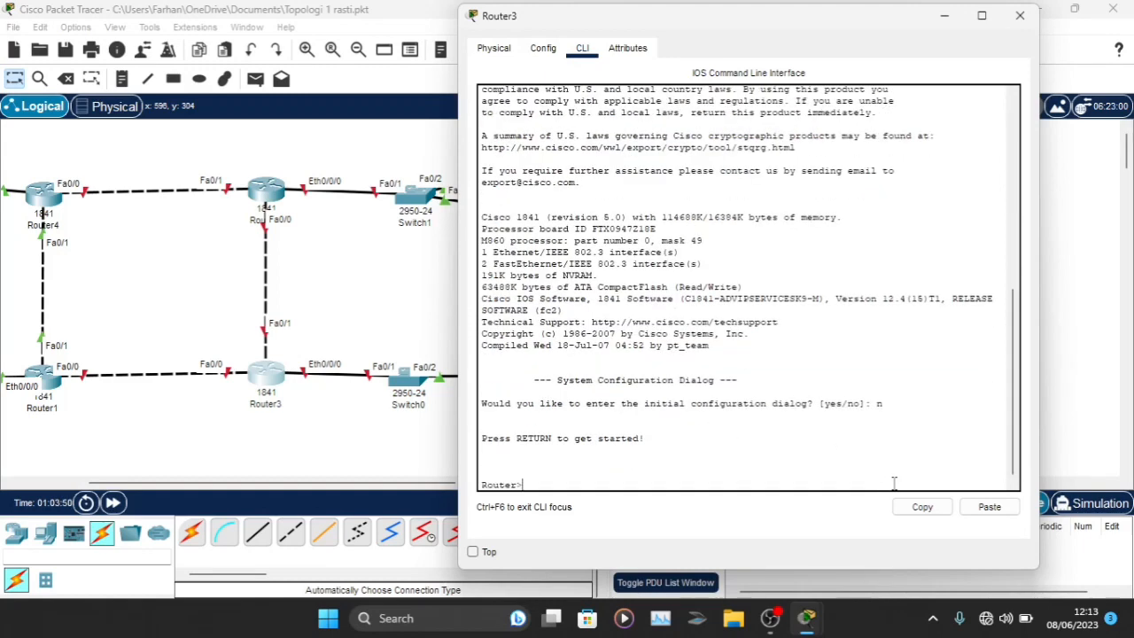
text(en)
key(Return)
text(conf t)
key(Return)
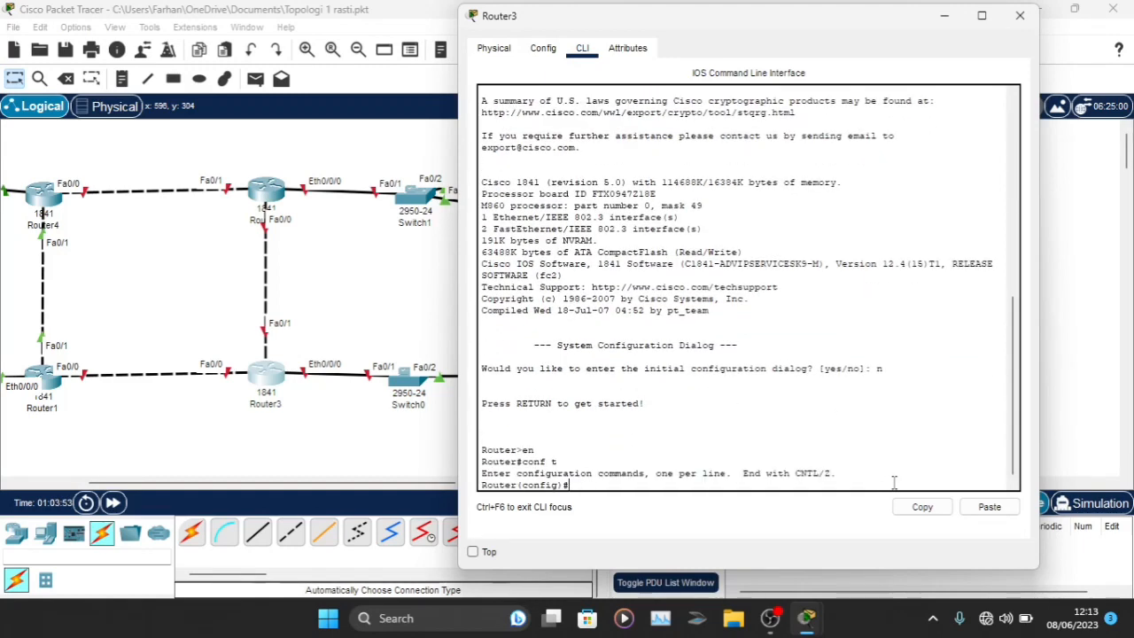
- Enable interface fa0/0 on Router3 with no shutdown
text(int fa0/0)
key(Return)
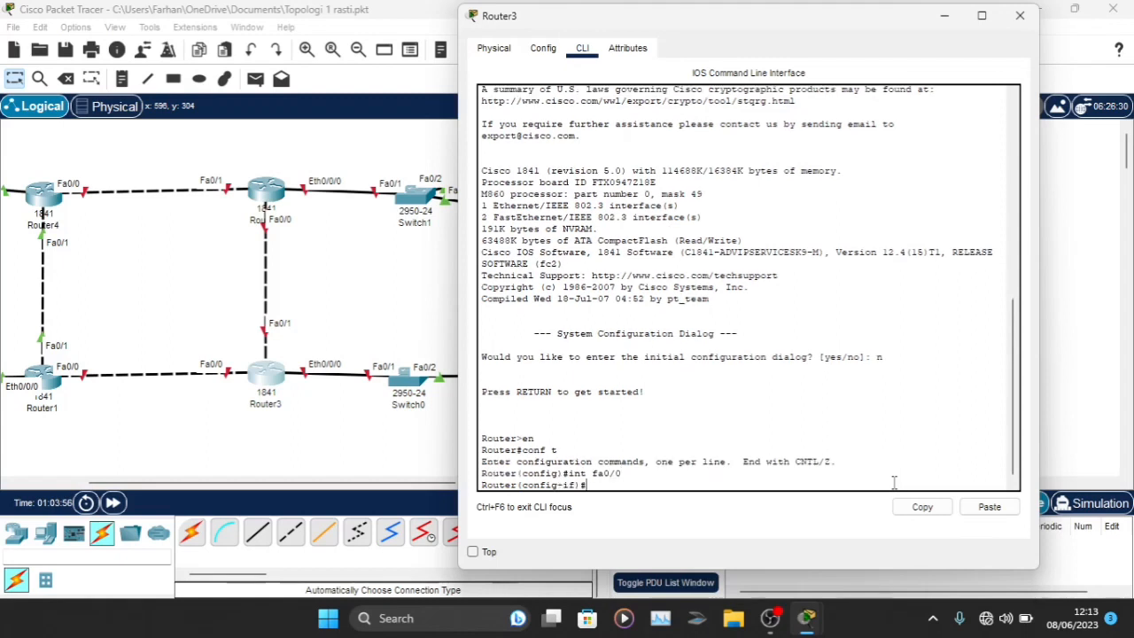
text(no sh)
key(Return)
key(Return)
- Assign 20.20.20.2 with mask 255.255.255.252 to Router3's fa0/0 and exit the interface configuration
text(ip a)
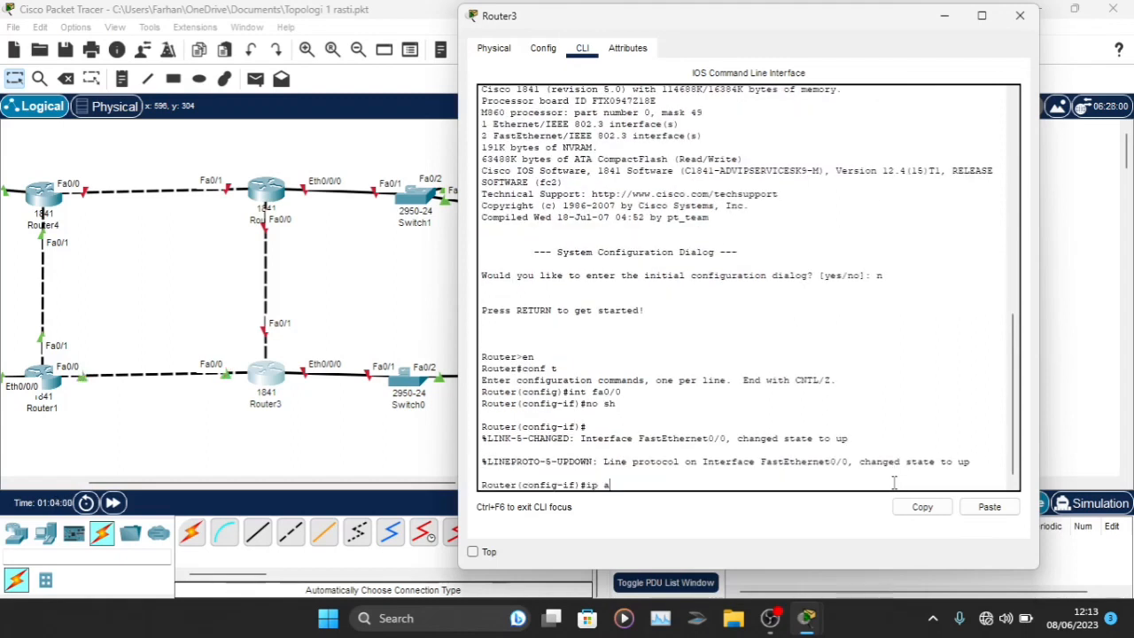
text(d 1)
text(0.20.2)
text(0.2)
text( 255,255)
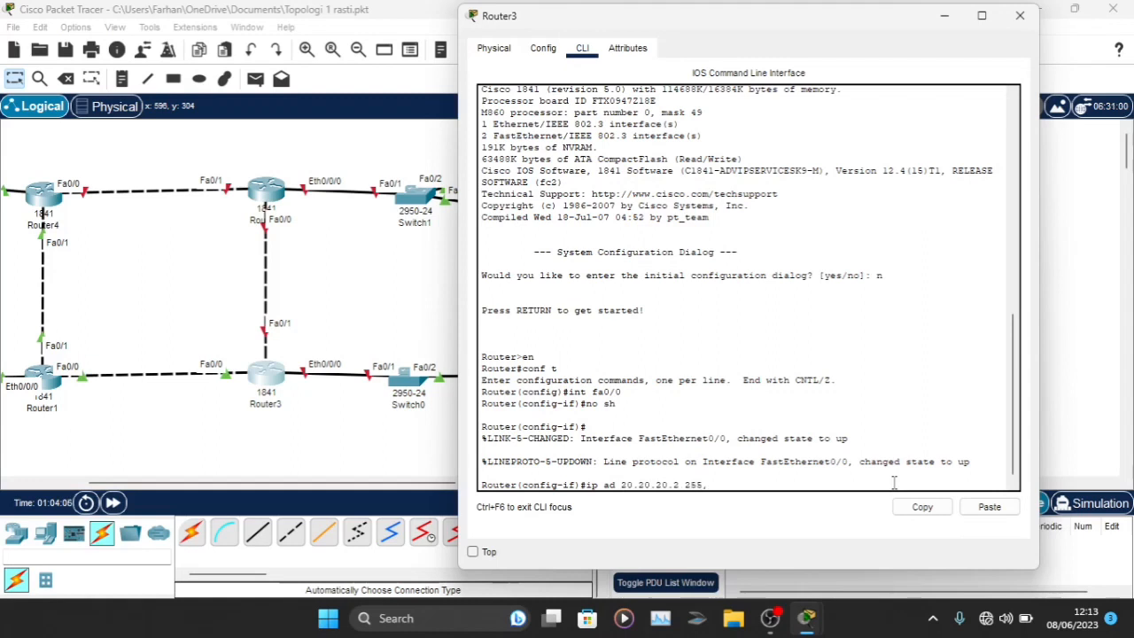
text(.255.255.24)
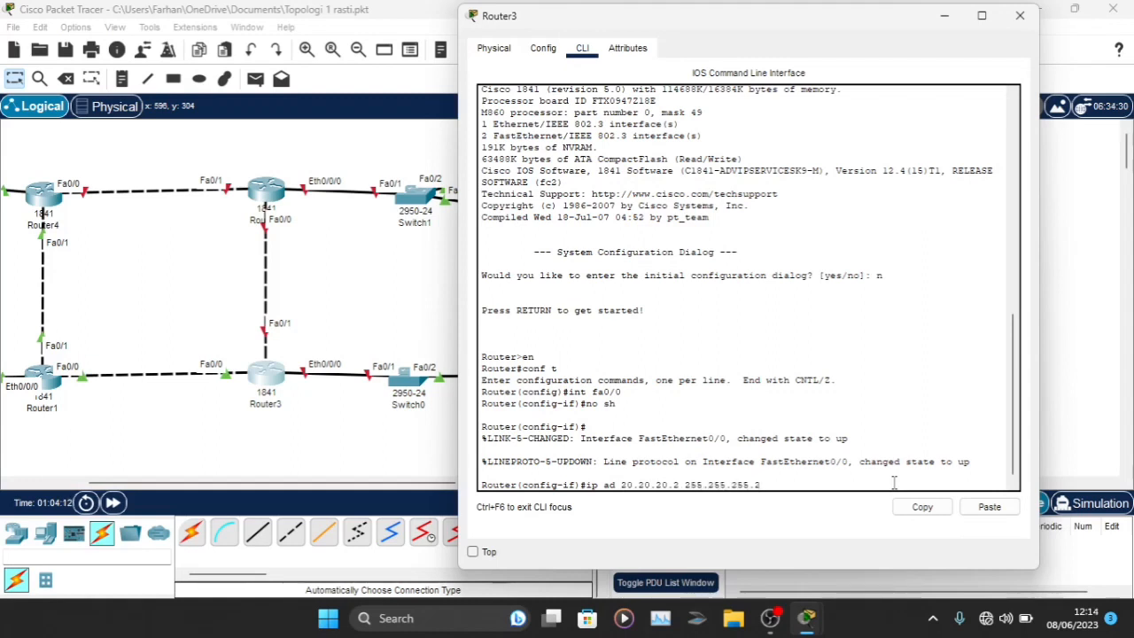
key(BackSpace)
text(52)
key(Return)
text(ex)
key(Return)
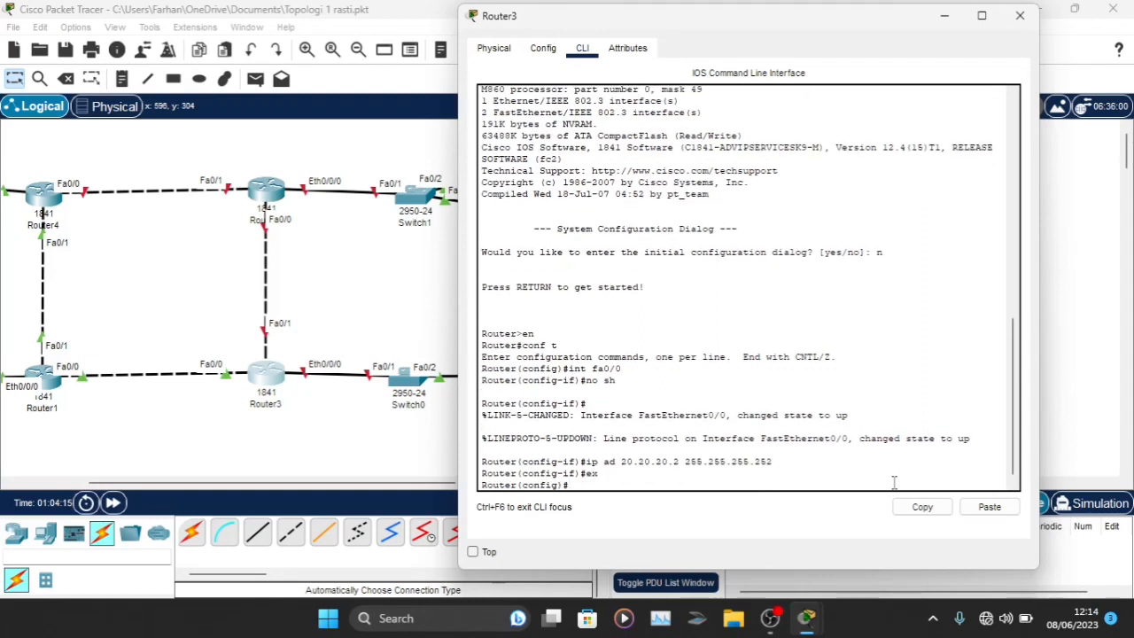
- Enable interface fa0/1 on Router3 with no shutdown
text(int fa0/1)
key(Return)
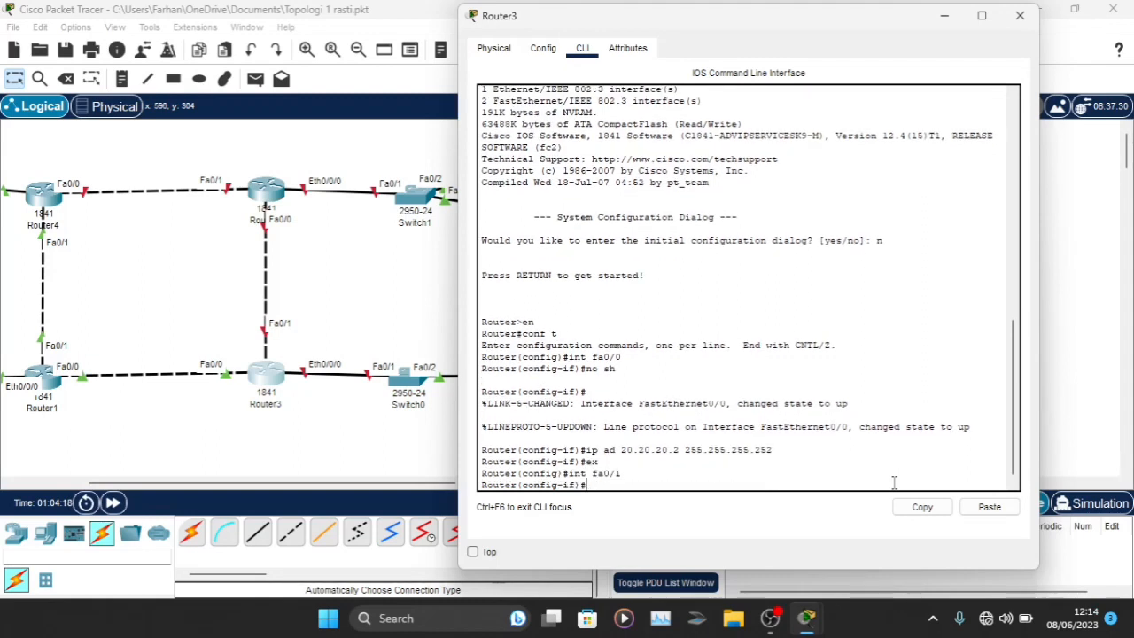
text(ex)
key(BackSpace)
key(BackSpace)
text(no sh)
key(Return)
text(int fa0/1)
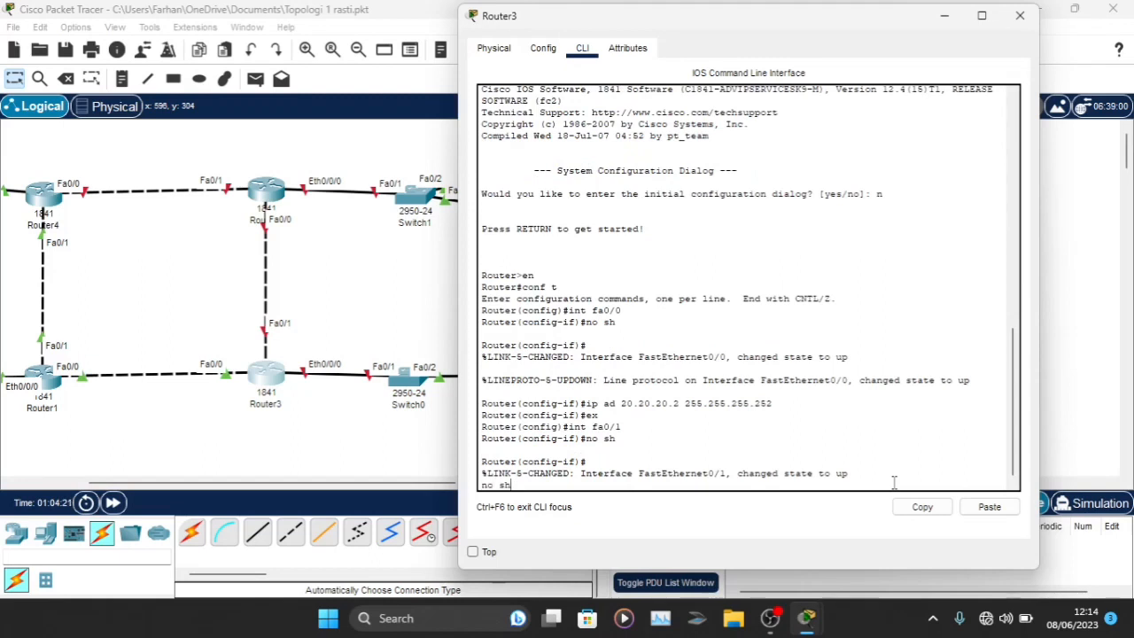
key(Return)
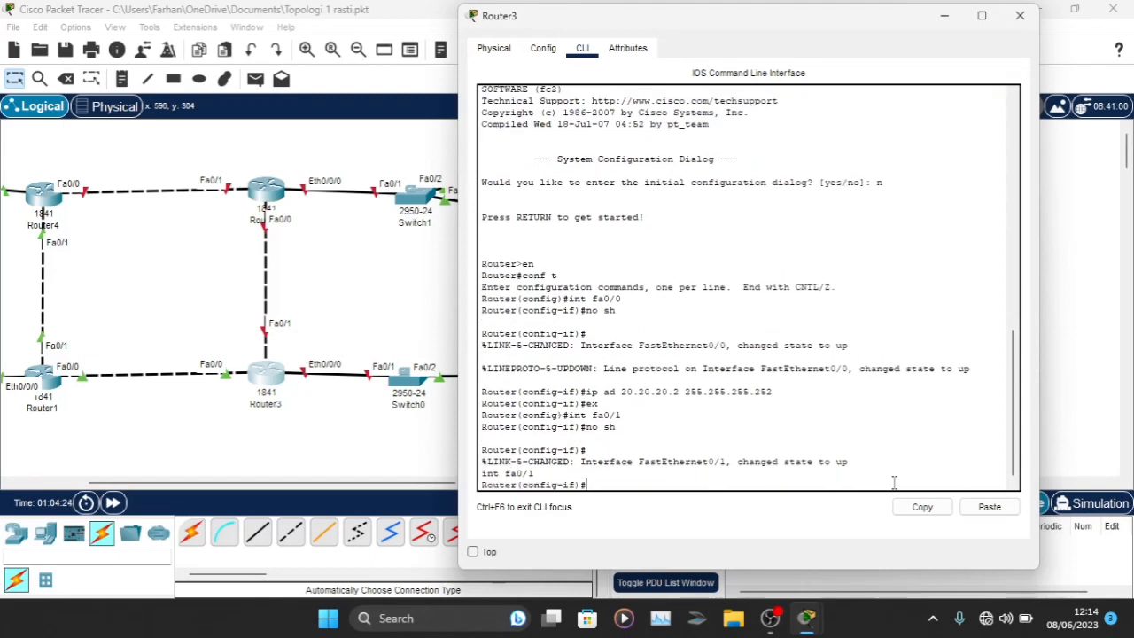
- Reuse the earlier address command to assign 30.30.30.1 with mask 255.255.255.252 to Router3's fa0/1, and exit the interface configuration
key(Up)
key(Up)
key(Up)
key(Up)
key(Up)
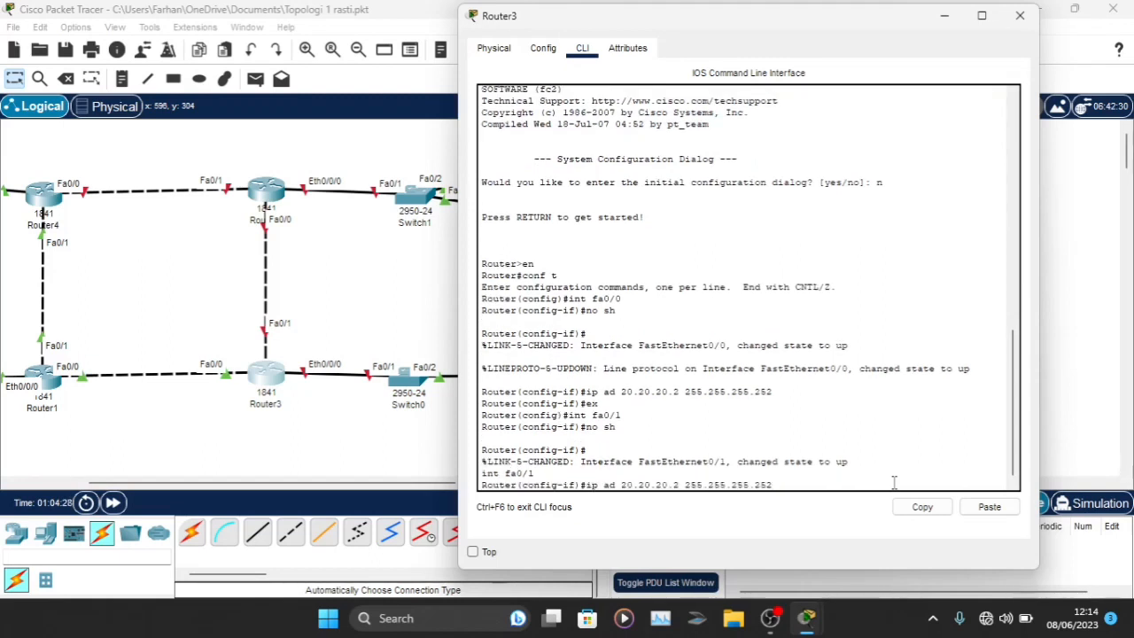
key(Right)
key(BackSpace)
text(1)
key(Left)
key(Left)
key(Left)
key(BackSpace)
text(3)
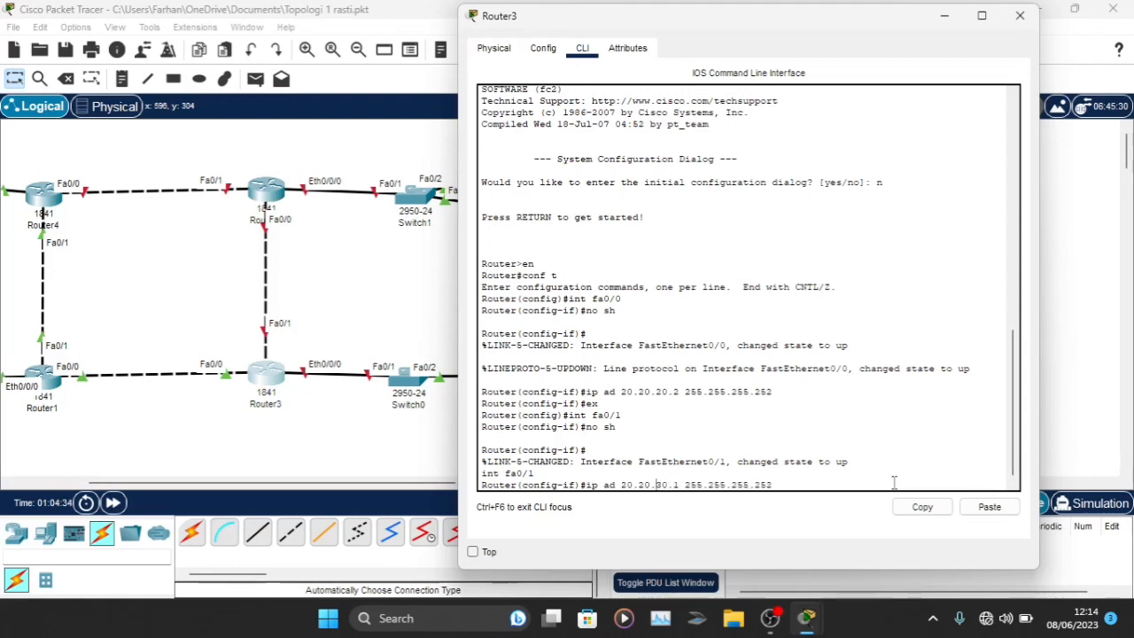
key(BackSpace)
text(3)
key(Left)
key(Left)
key(Left)
key(BackSpace)
text(3)
key(Return)
text(ex)
key(Return)
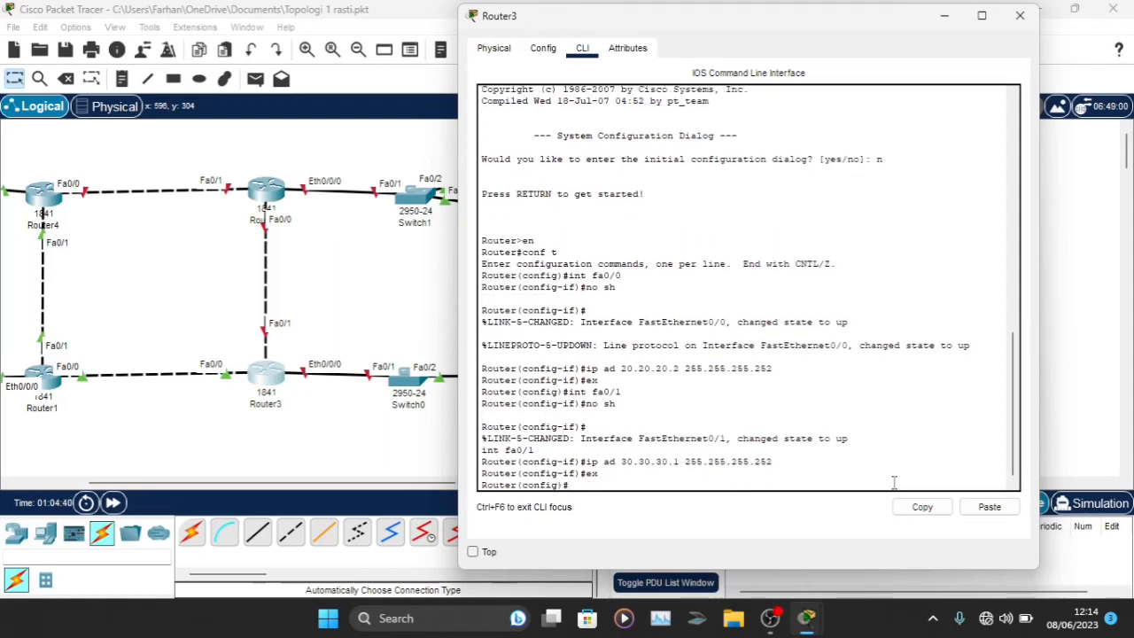
- Enable interface eth0/0/0 on Router3 with no shutdown
text(int eth0/0/)
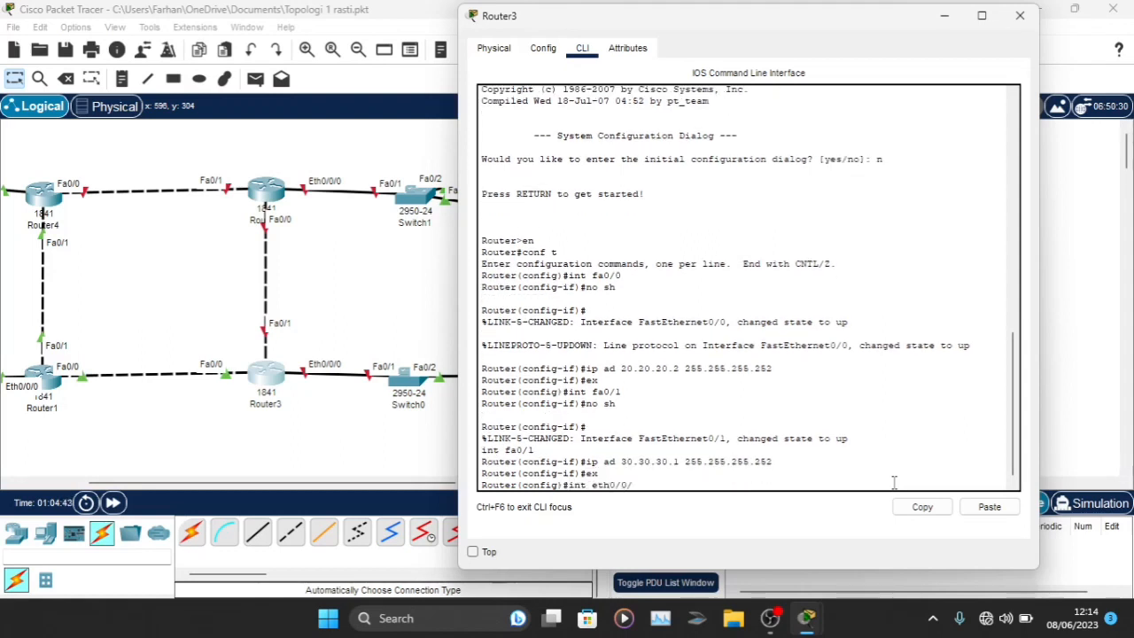
text(0)
key(Return)
text(no sh)
key(Return)
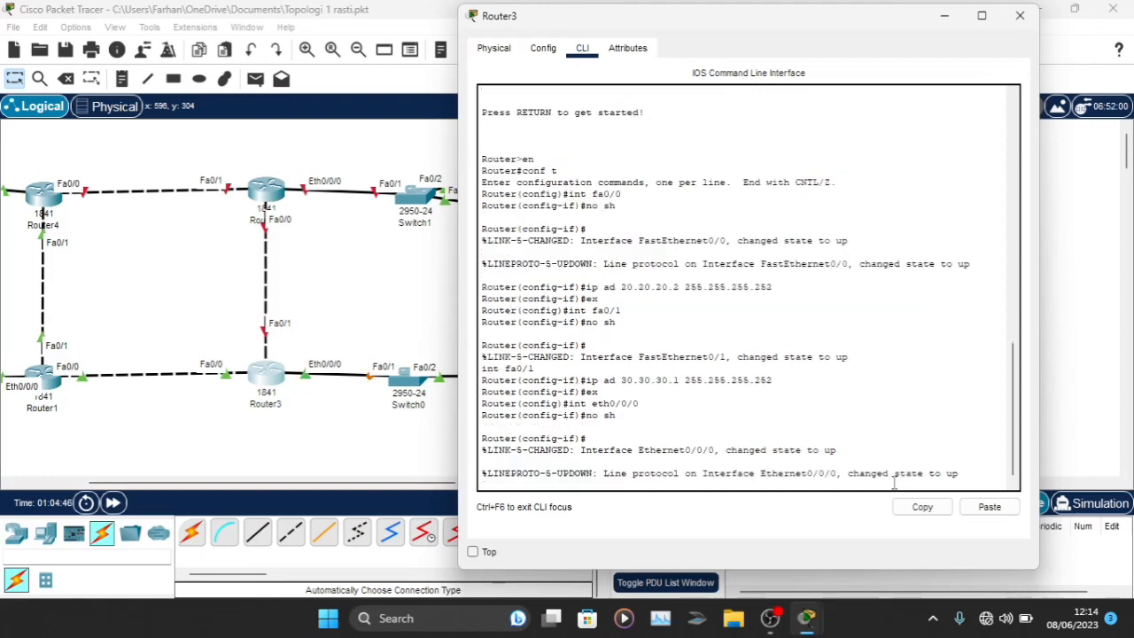
- Assign 192.168.3.1 with mask 255.255.255.0 to Router3's eth0/0/0, exit the interface configuration and close the router window
text(ig-if)#ip ad 192.168.3.1 255.2)
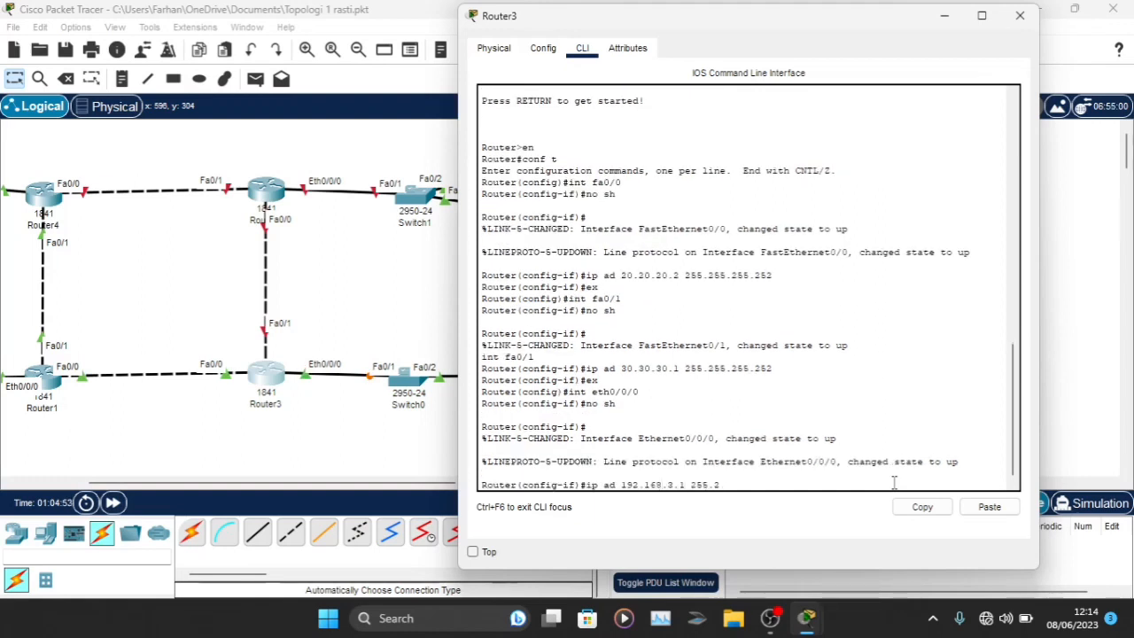
text(55.255.0)
key(Return)
text(ex)
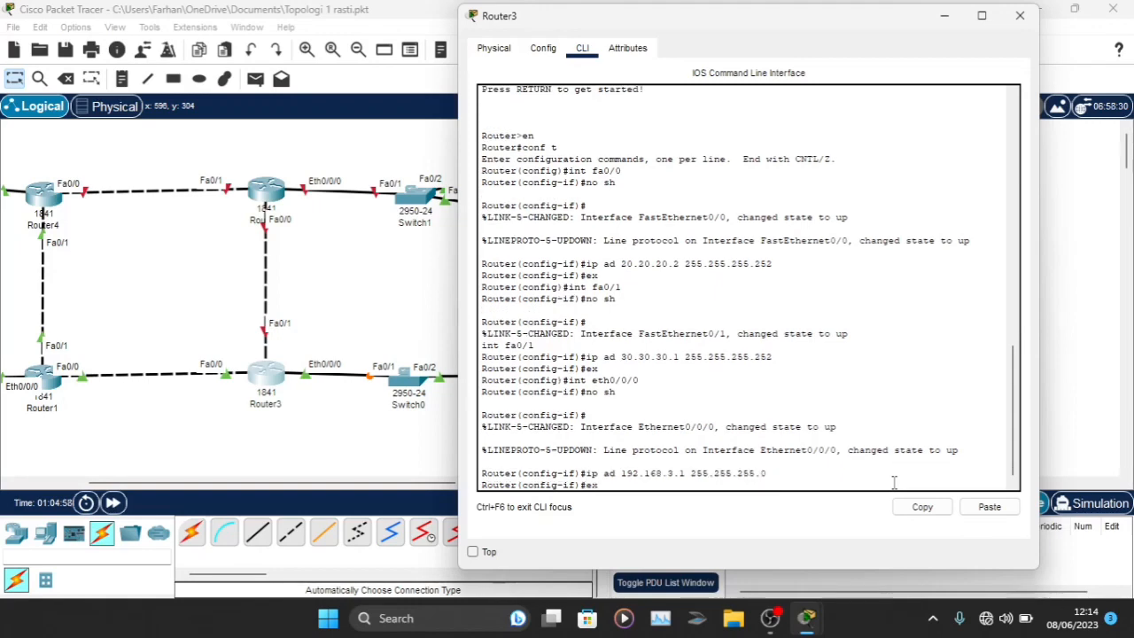
key(Return)
click(1020, 15)
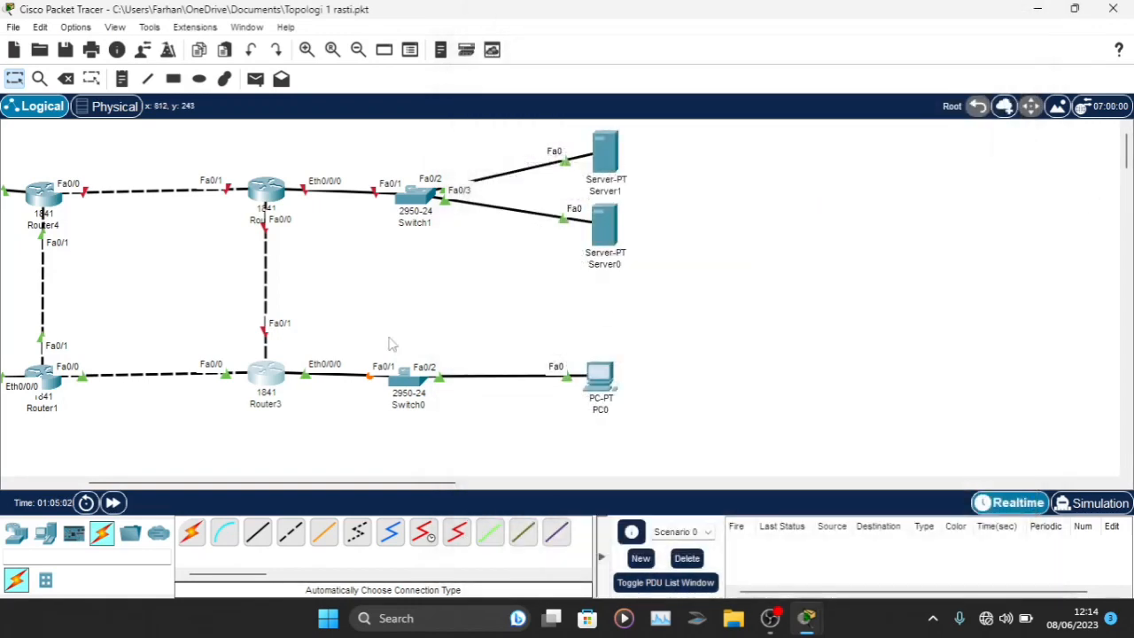
- Open Router2's command line interface and enter global configuration mode
click(271, 196)
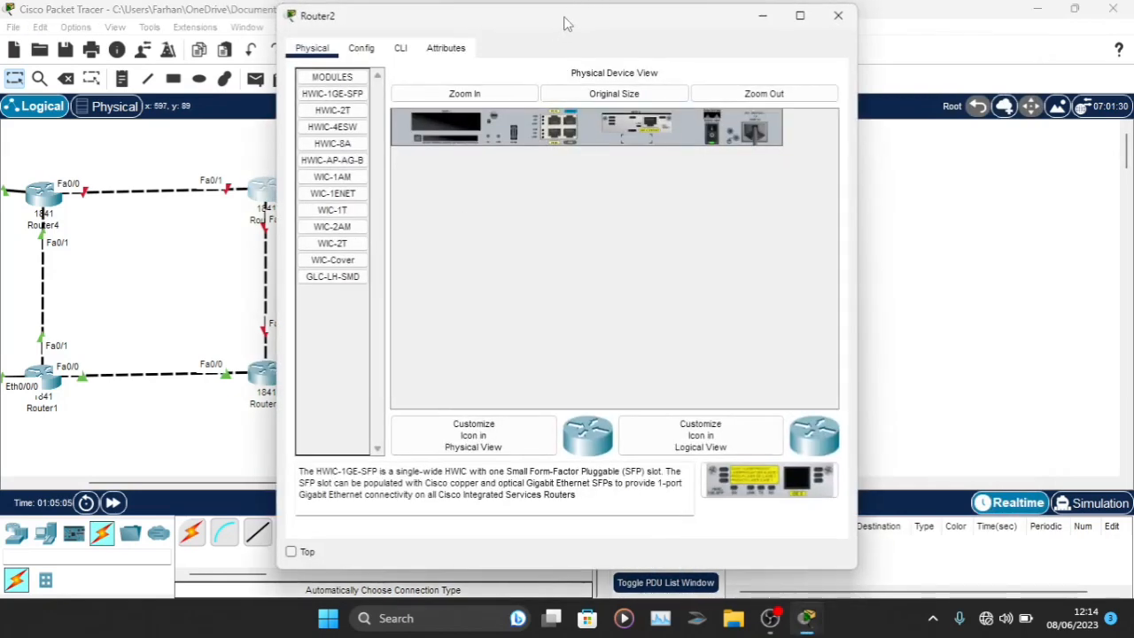
drag(567, 25, 732, 26)
click(565, 52)
click(634, 493)
key(Return)
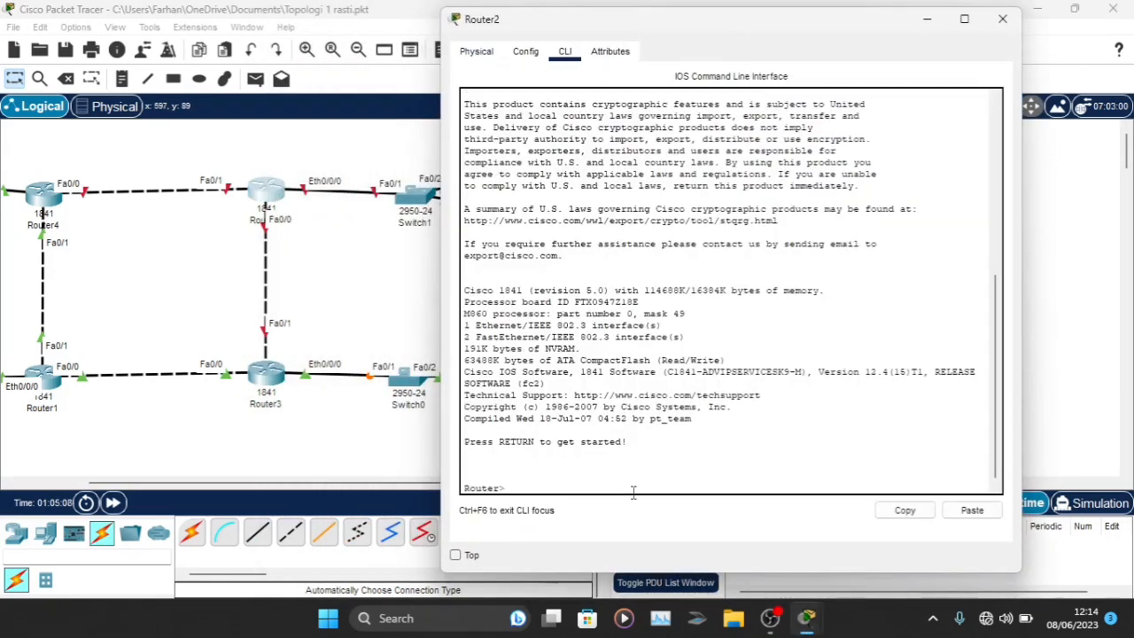
text(en)
key(Return)
text(conf t)
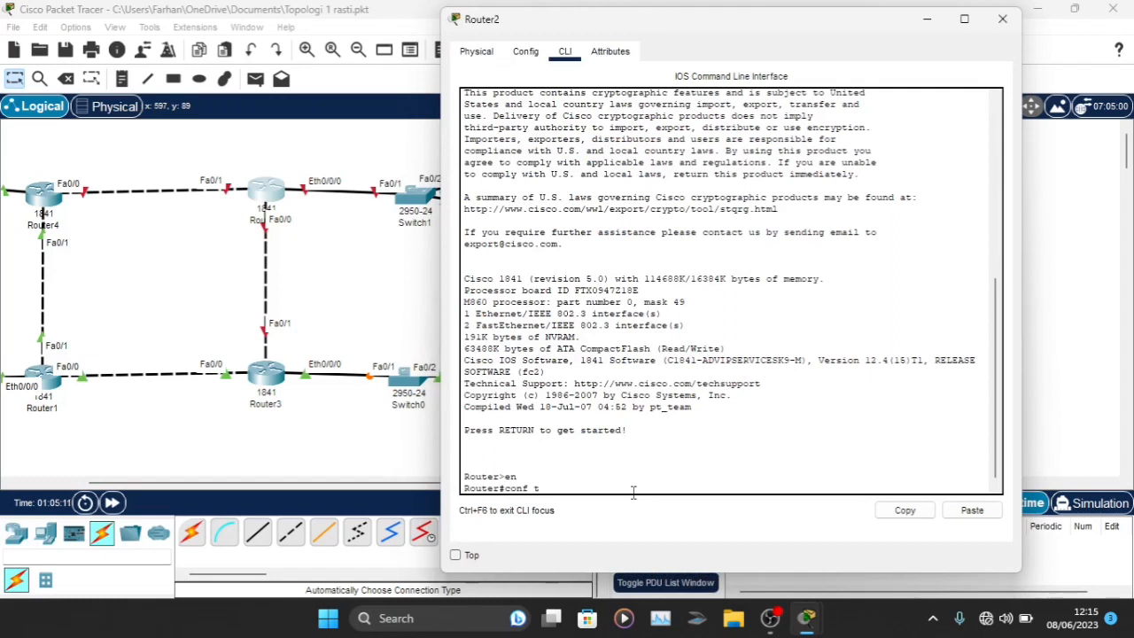
key(Return)
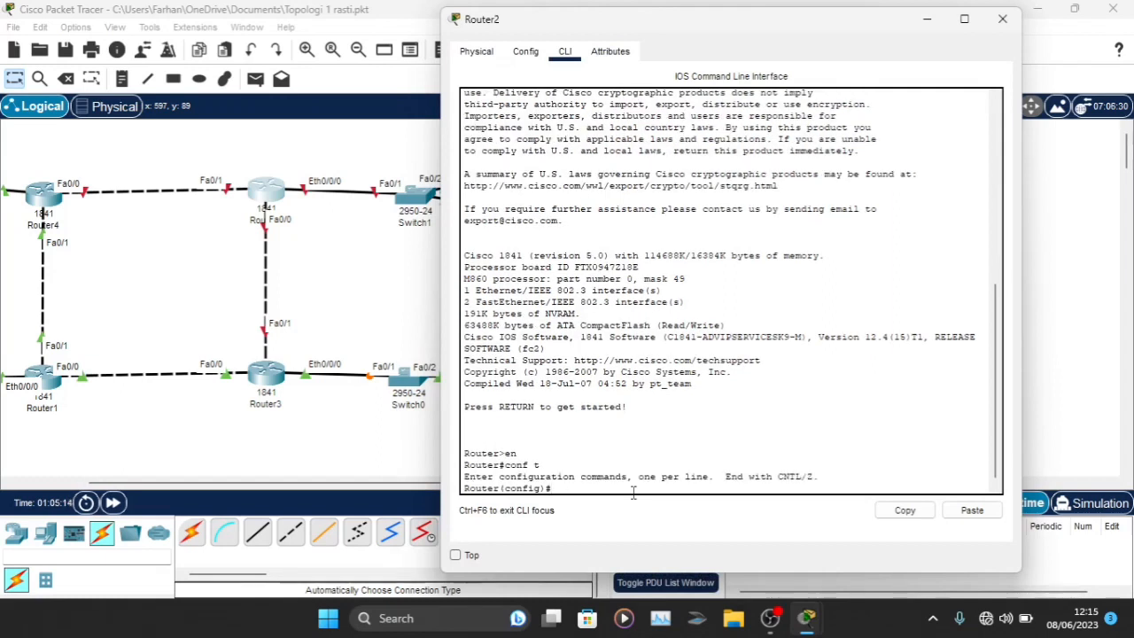
- Enable interface fa0/0 on Router2 with no shutdown
text(int fa0/0)
key(Return)
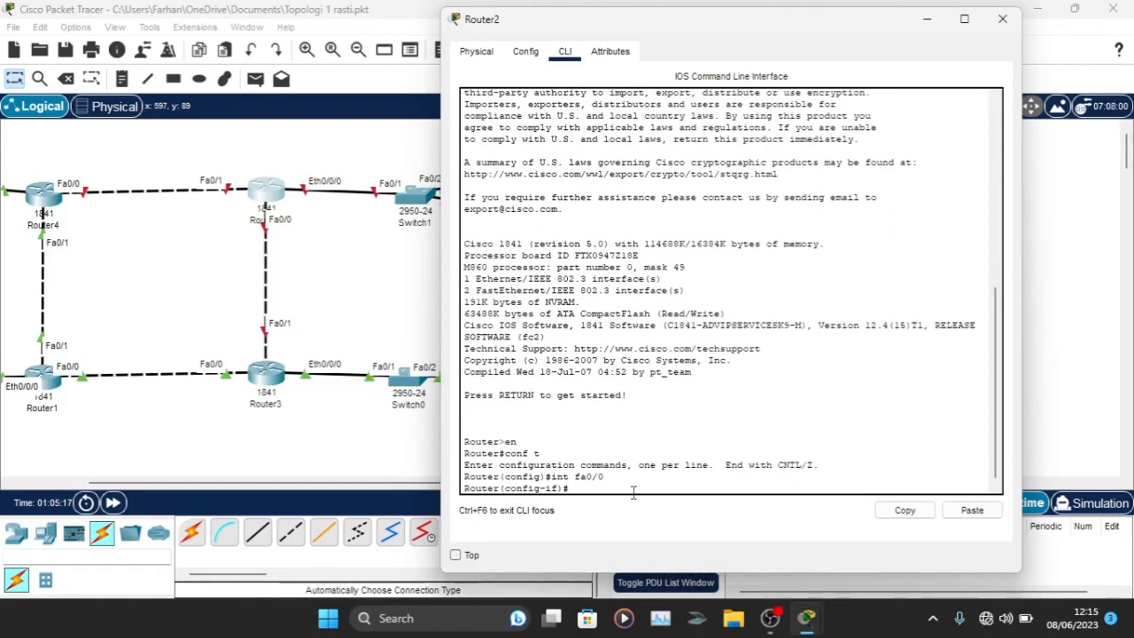
text(no sh)
key(Return)
- Assign 30.30.30.2 with mask 255.255.255.252 to Router2's fa0/0 and exit the interface configuration
text(ip)
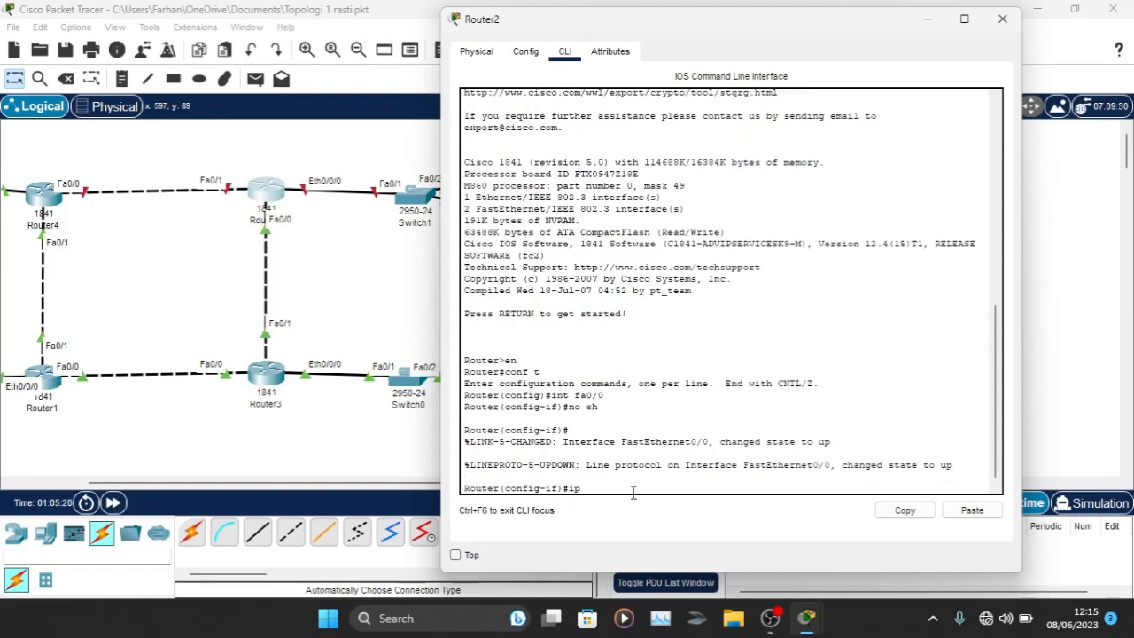
text( ad 3)
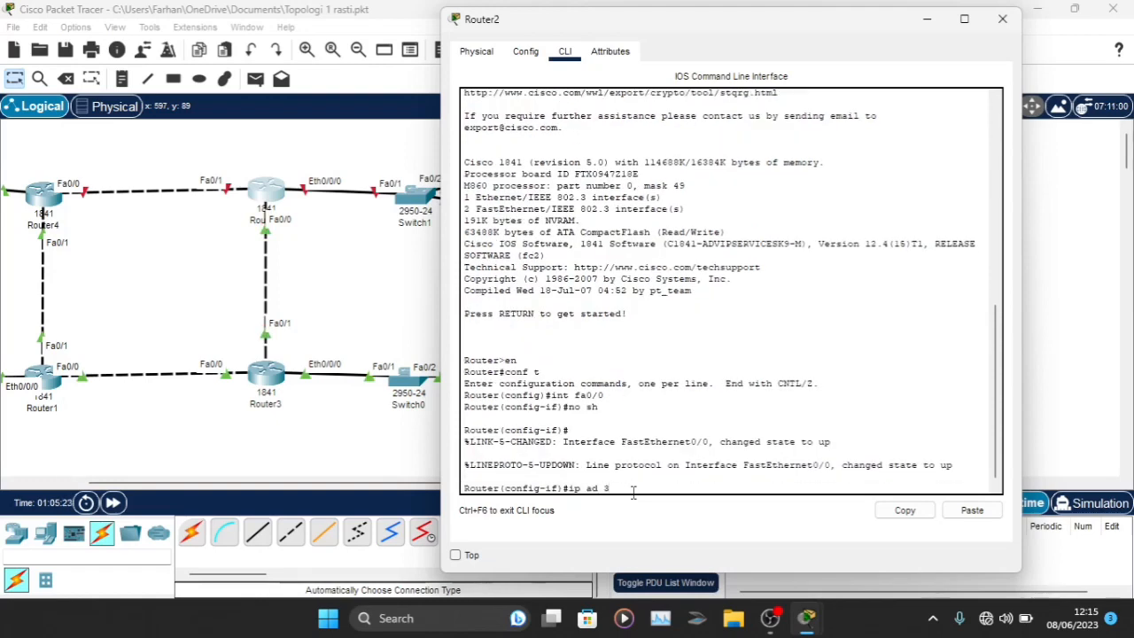
text(0.30.30.2)
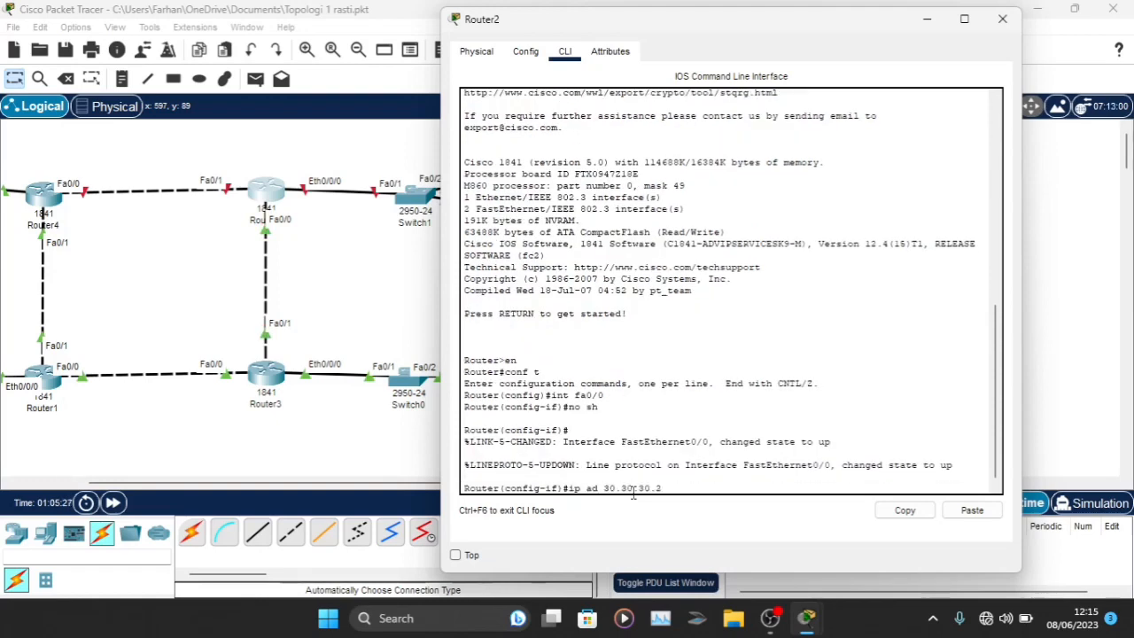
text( 255.255.255.252)
key(Return)
text(er(config-if)#e)
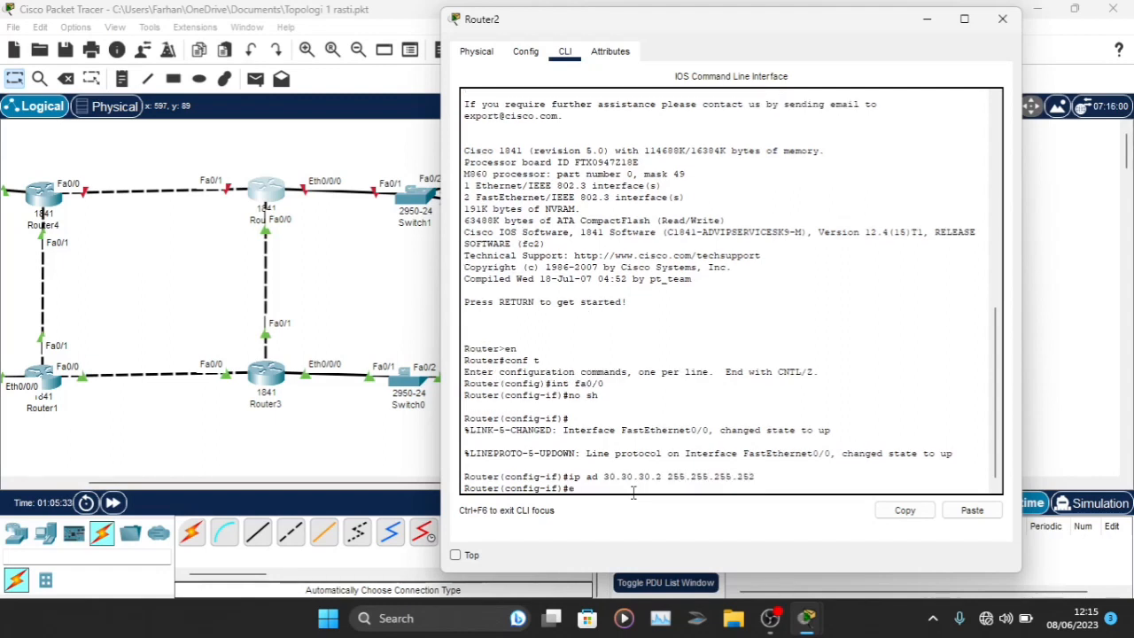
text(x)
key(Return)
- Reuse the earlier interface and no shutdown commands to enable interface fa0/1 on Router2
key(Up)
key(Up)
key(Up)
key(Up)
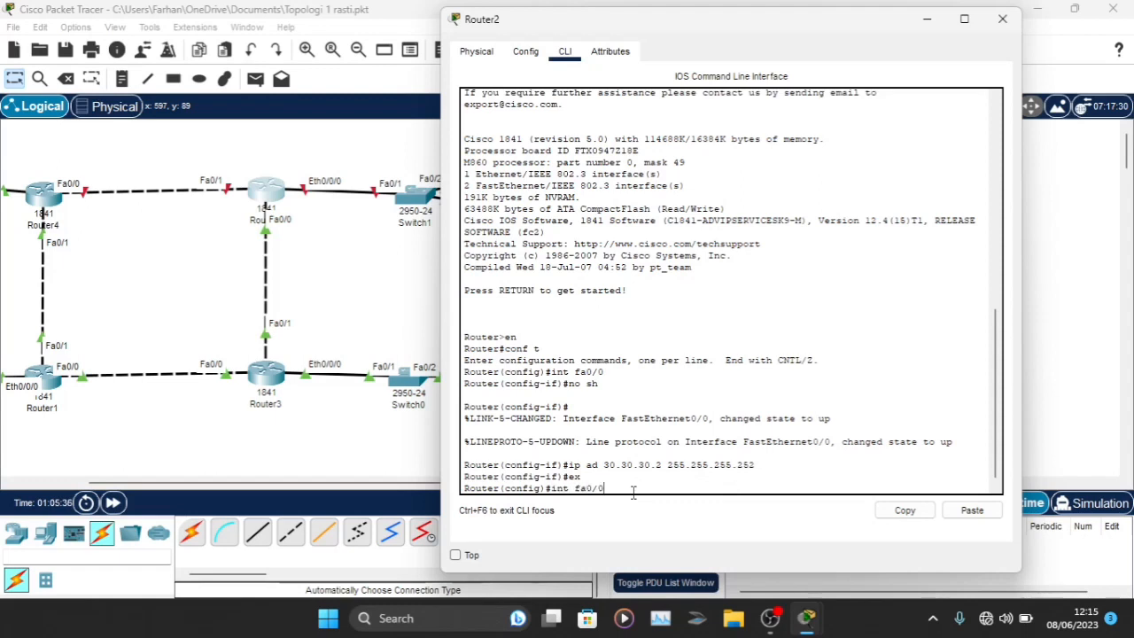
text(1)
key(Return)
key(Up)
key(Up)
key(Up)
key(Up)
key(Up)
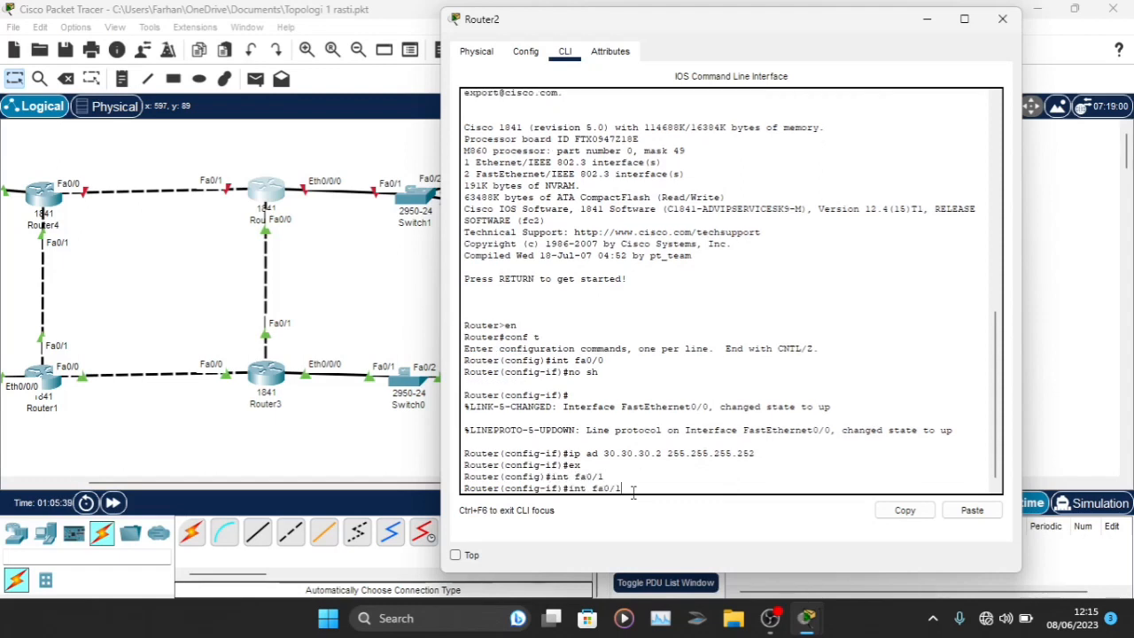
key(Down)
key(Return)
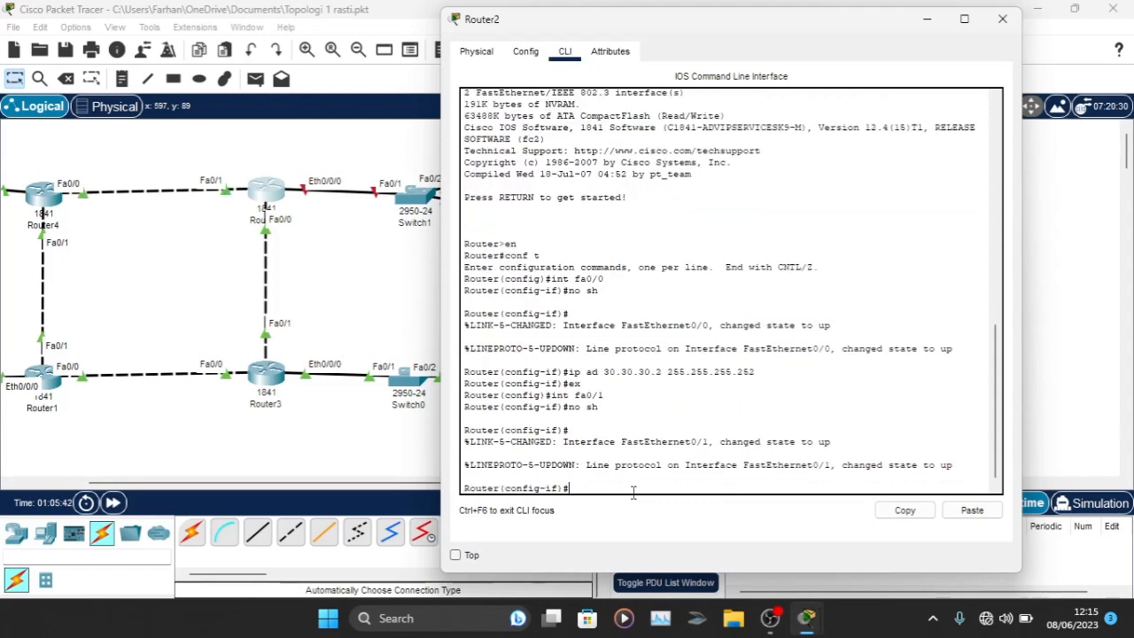
- Reuse the earlier address command to assign 40.40.40.2 with mask 255.255.255.252 to Router2's fa0/1, and exit the interface configuration
key(Up)
key(Up)
key(Up)
key(Up)
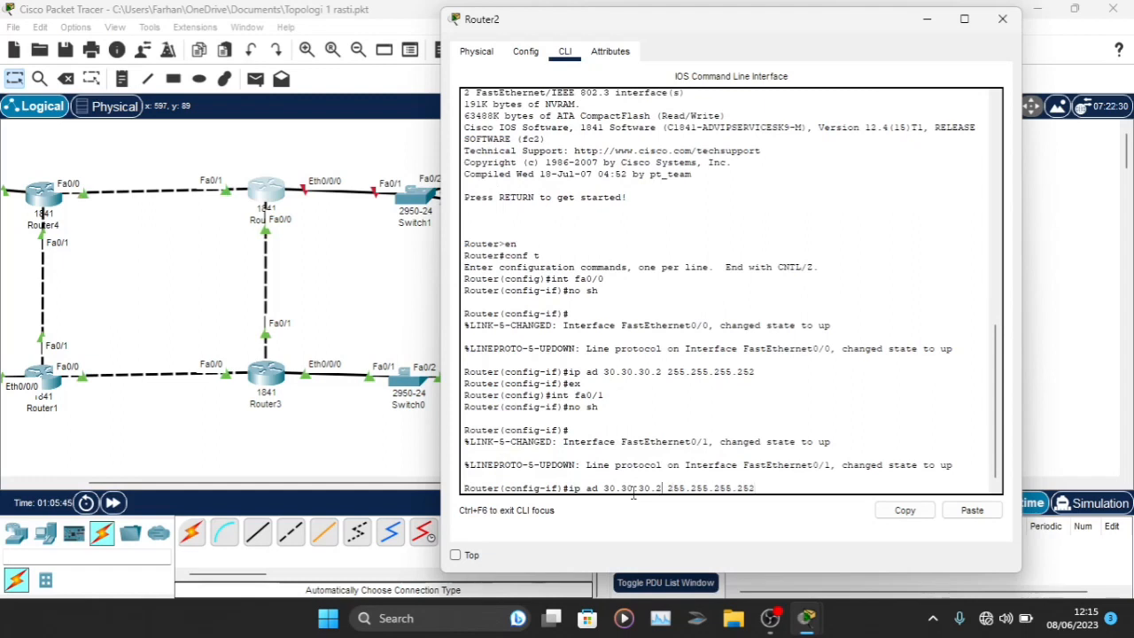
key(BackSpace)
text(2)
key(BackSpace)
text(4)
key(BackSpace)
text(4)
key(BackSpace)
text(4)
key(Return)
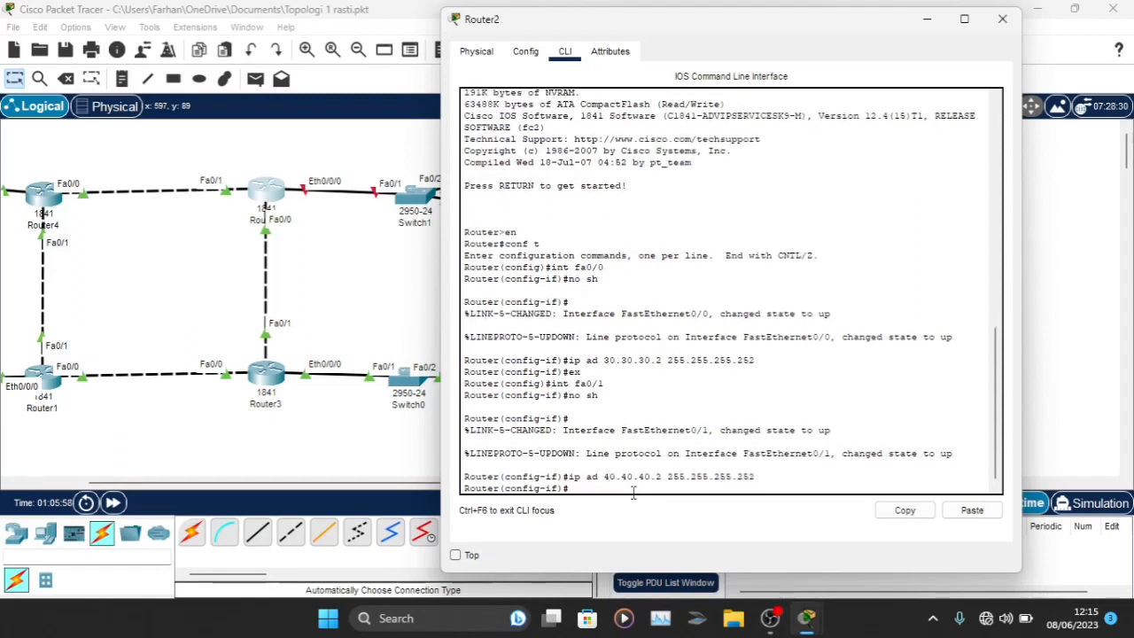
text(ex)
key(Return)
- Enable interface eth0/0/0 on Router2 with no shutdown
text(ig)#int eth0/0/0)
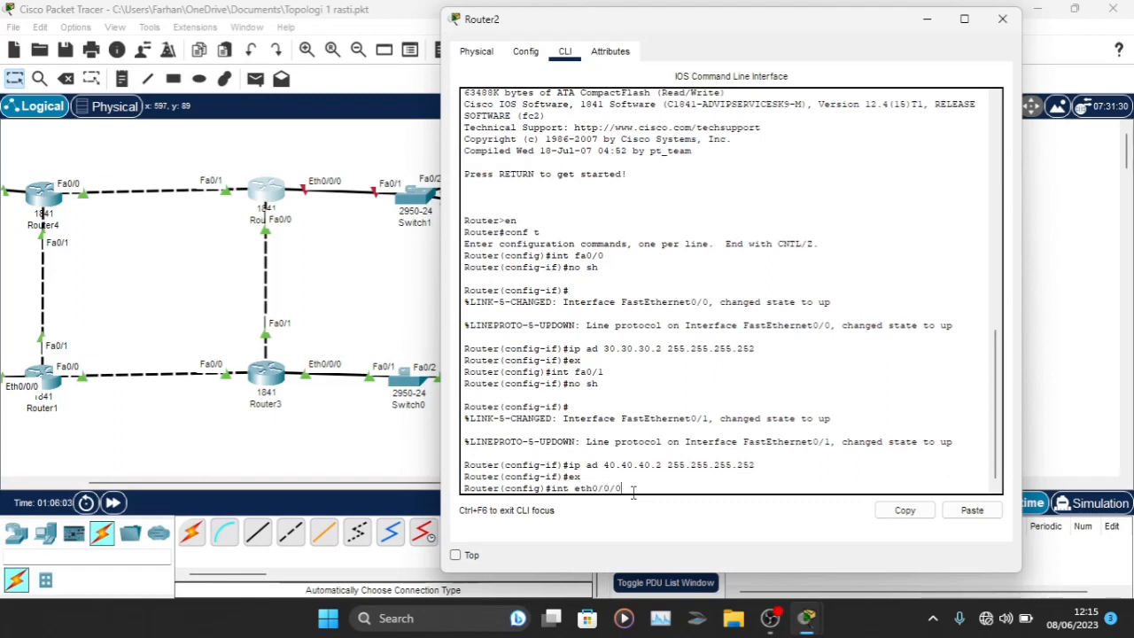
key(Return)
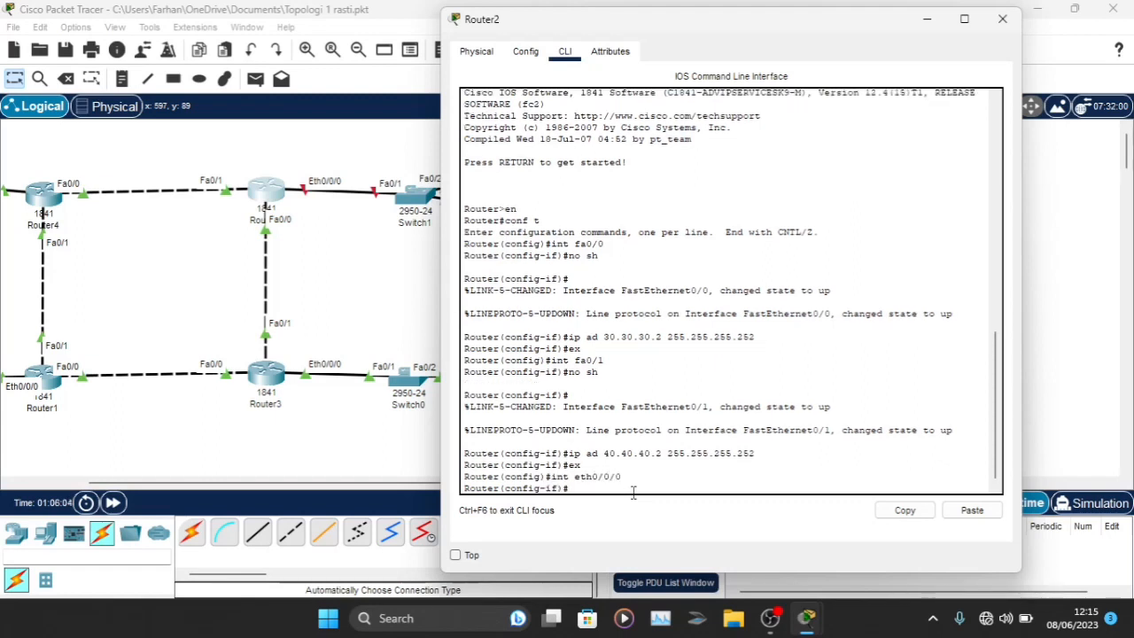
key(Return)
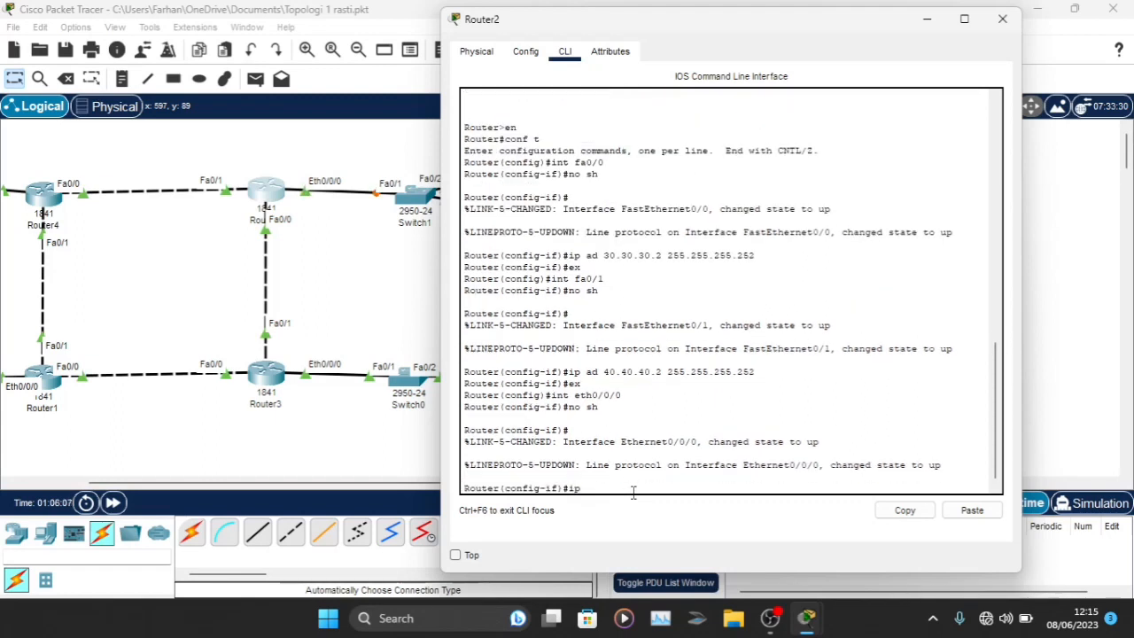
- Assign 192.168.4.1 with mask 255.255.255.0 to Router2's eth0/0/0, exit the interface configuration and close the router window
text(ip ad 192)
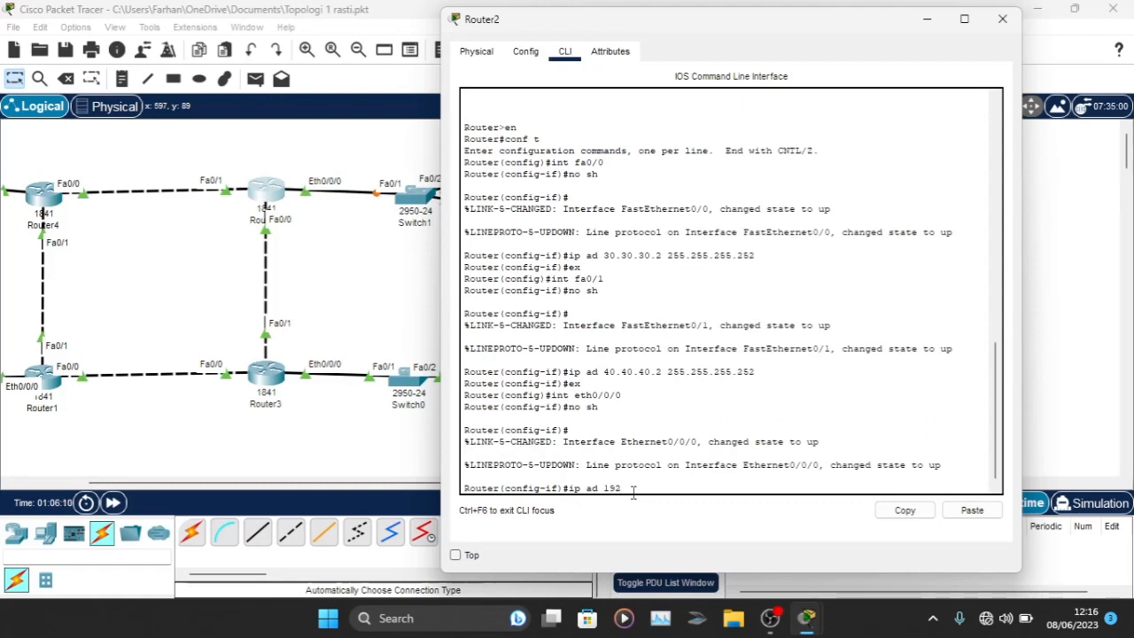
text(.168.4.1 255.255.25)
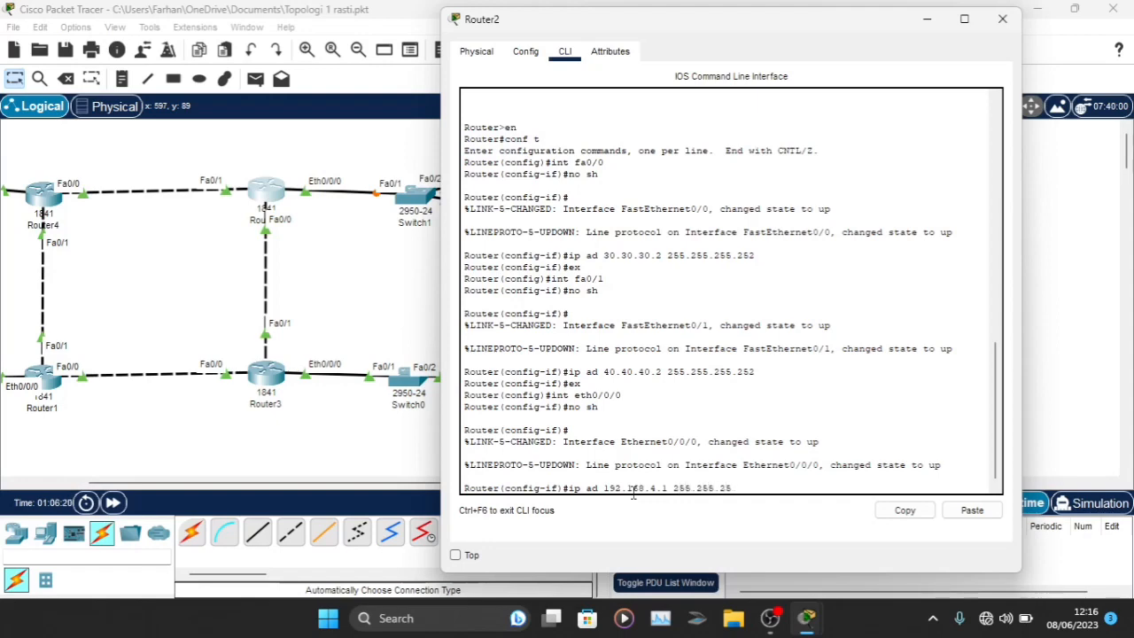
text(5.0)
key(Return)
text(ex)
key(Return)
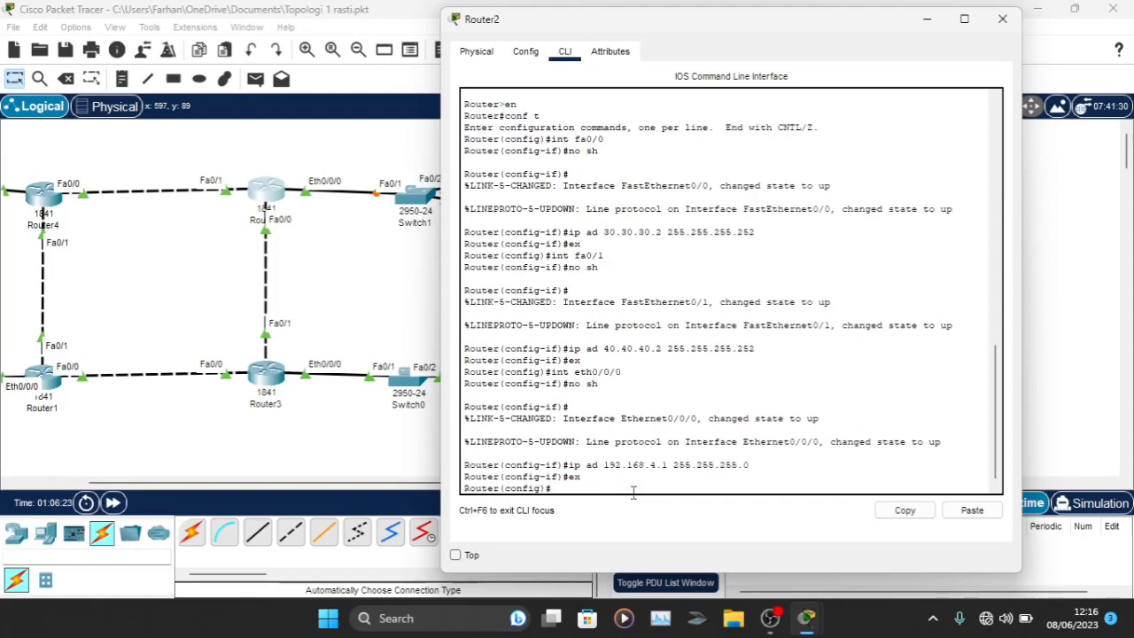
click(1002, 18)
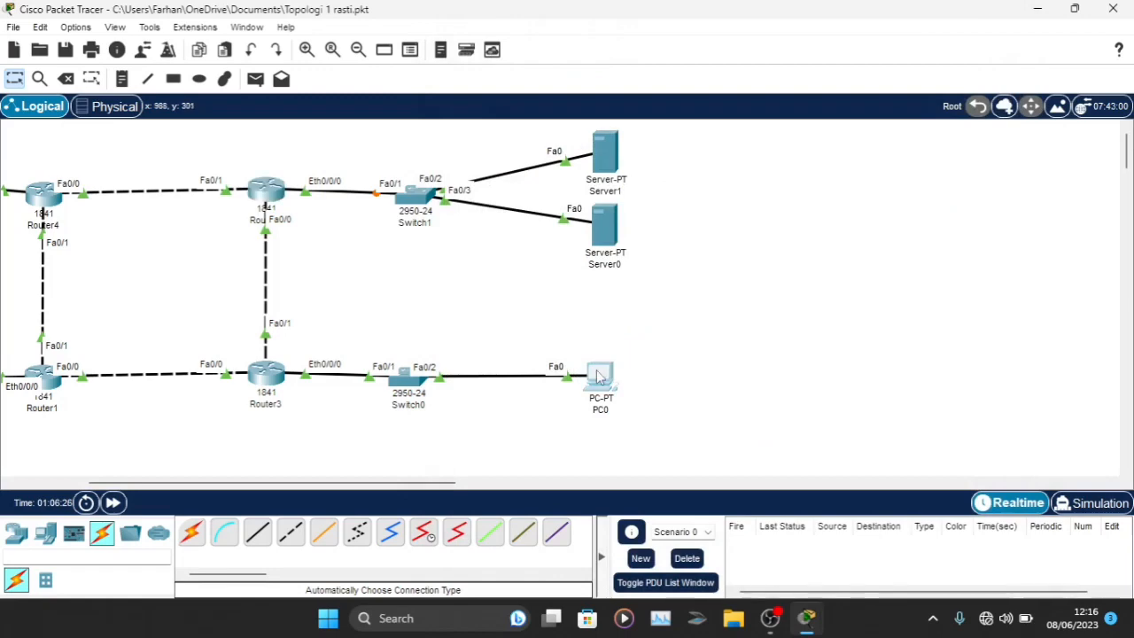
- Open PC0's IP configuration from its desktop applications
click(593, 377)
drag(574, 17, 771, 23)
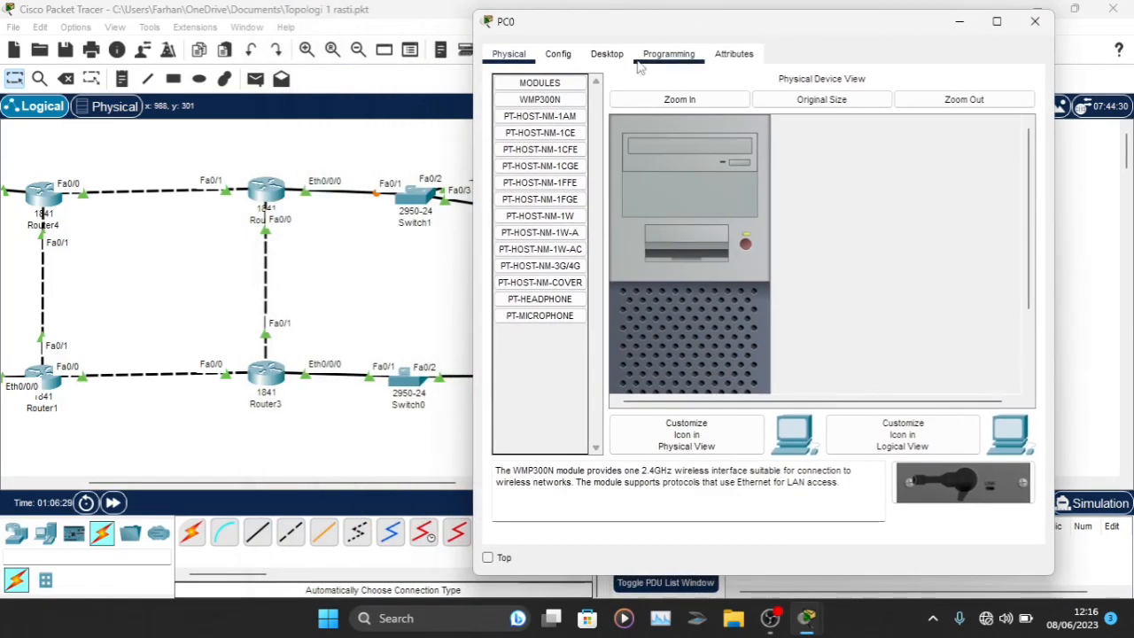
click(607, 54)
click(563, 131)
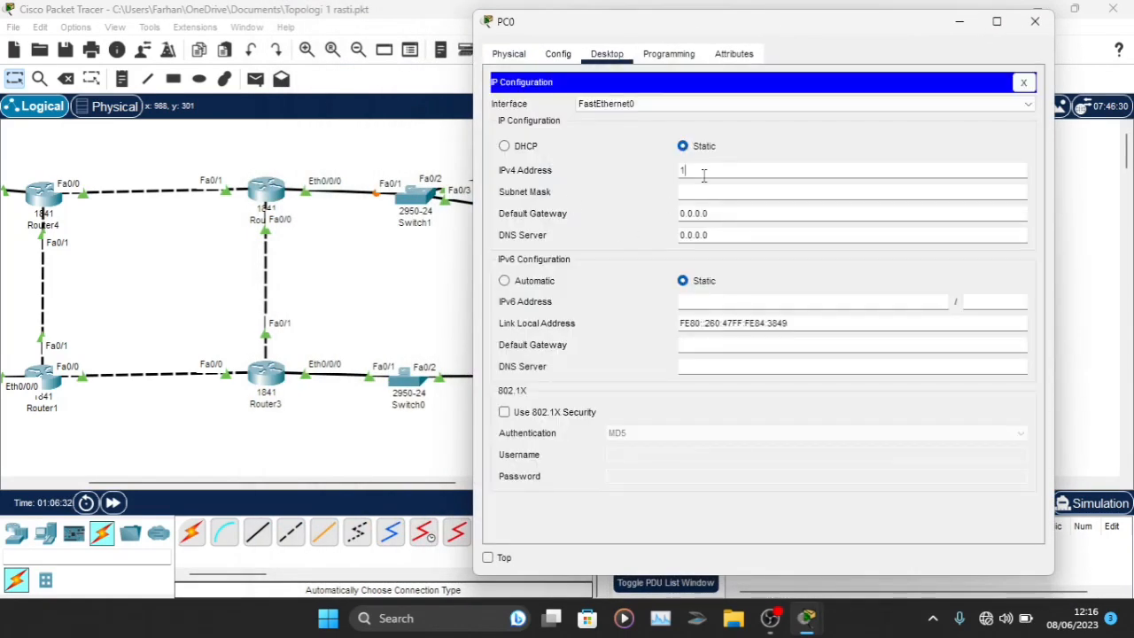
text(192.168.1.3)
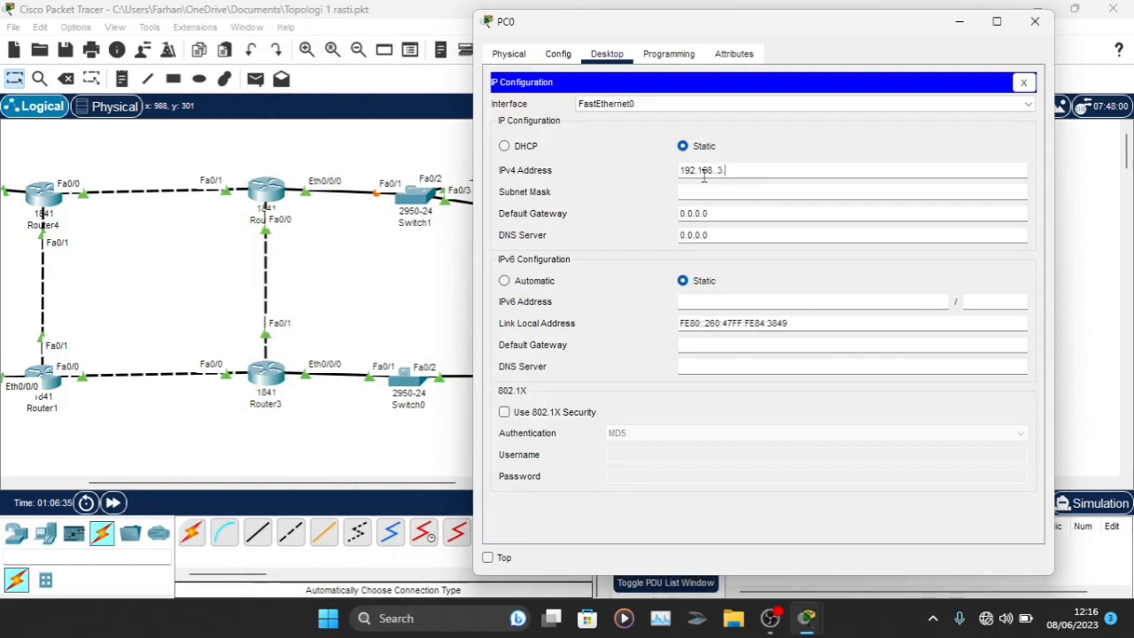
text(.2)
key(Tab)
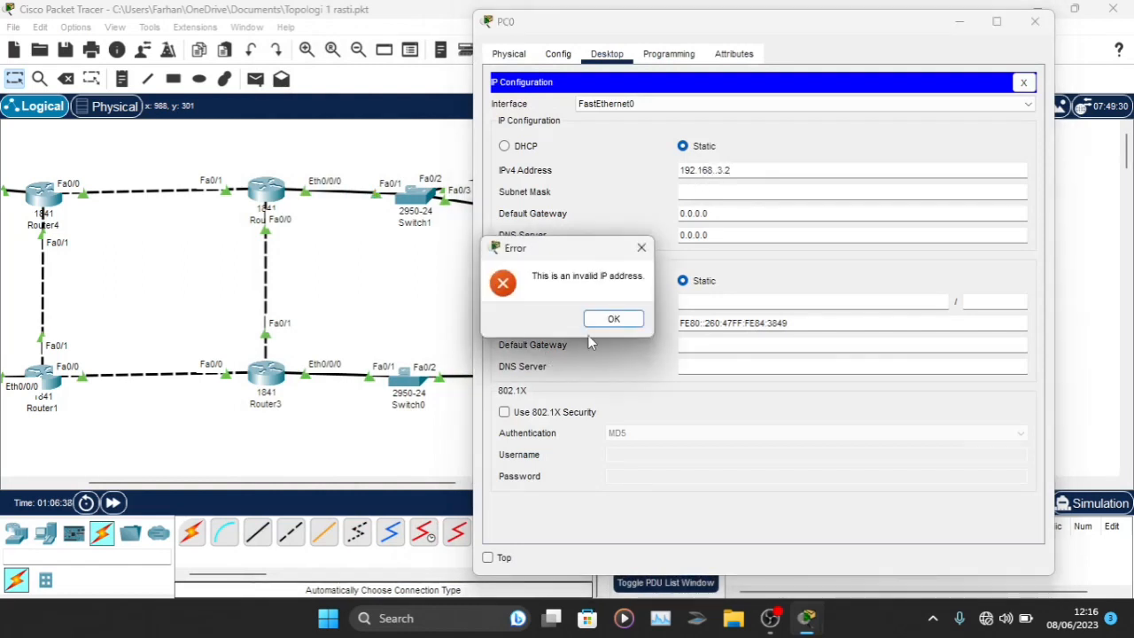
click(612, 319)
click(611, 319)
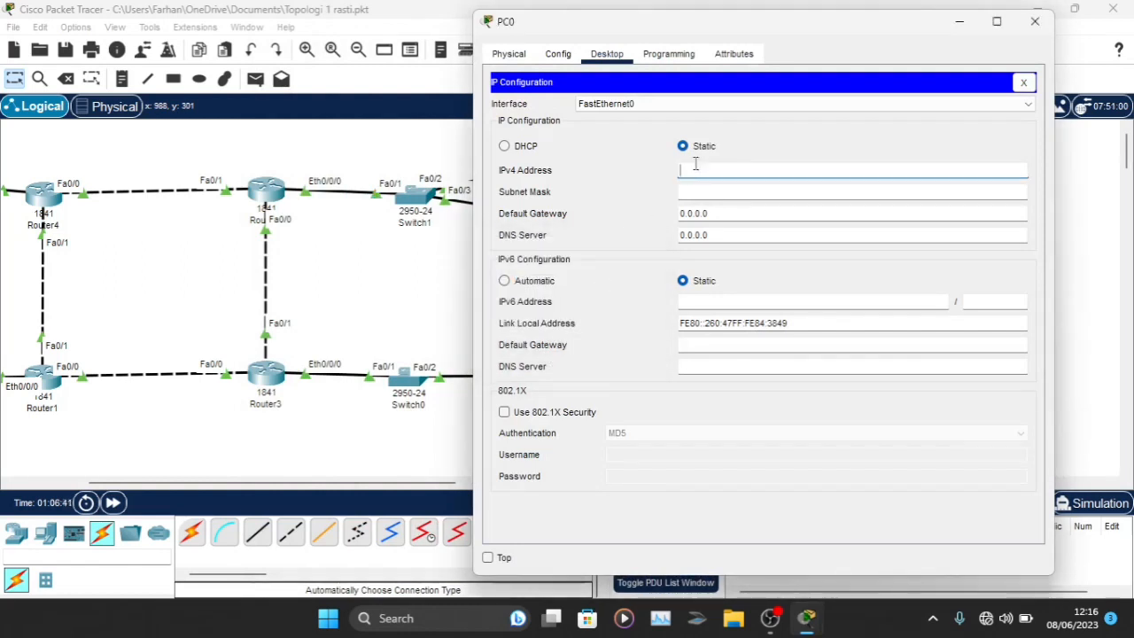
- Set PC0's IPv4 address to 192.168.3.2 with subnet mask 255.255.255.0
text(192.1)
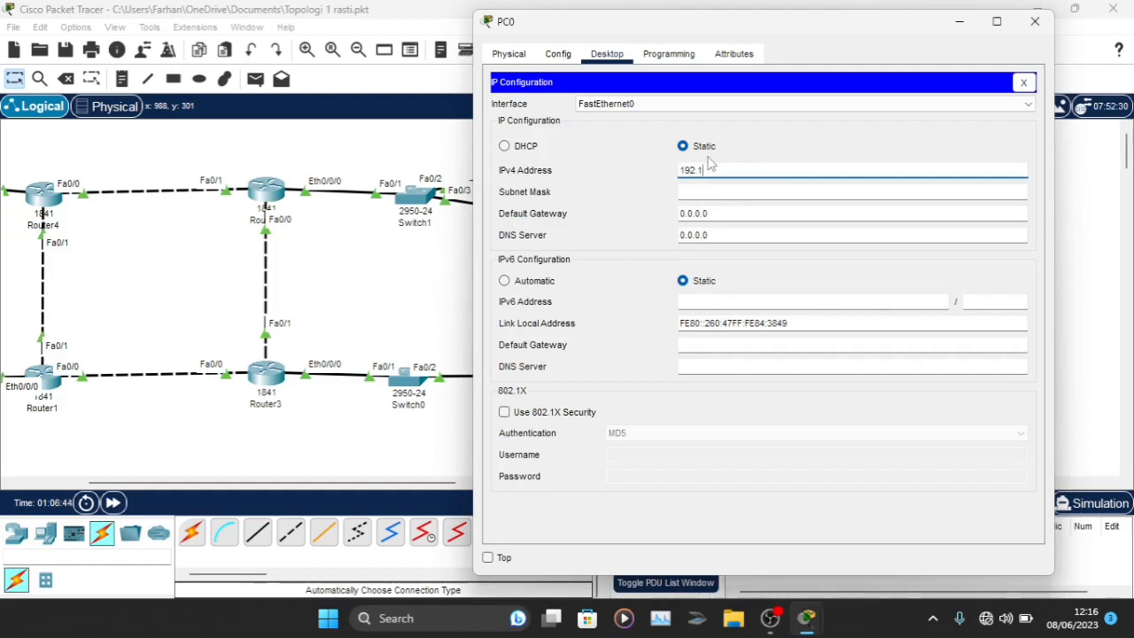
text(68.1)
click(726, 187)
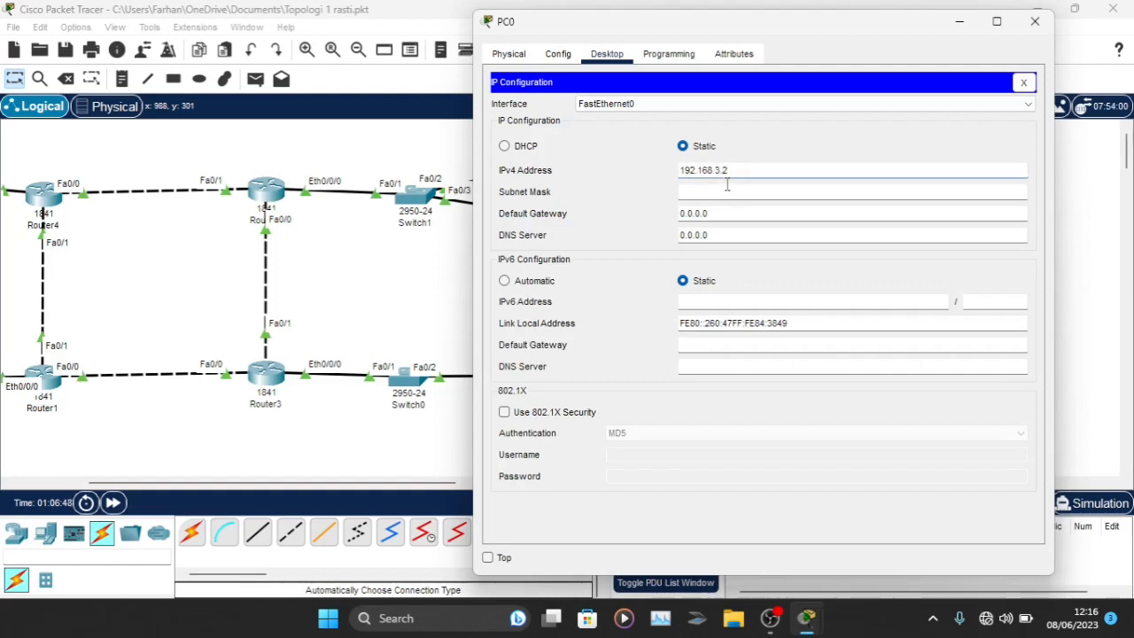
- Set PC0's default gateway to 192.168.3.1 and close the PC's window
drag(734, 216, 663, 208)
key(BackSpace)
text(19)
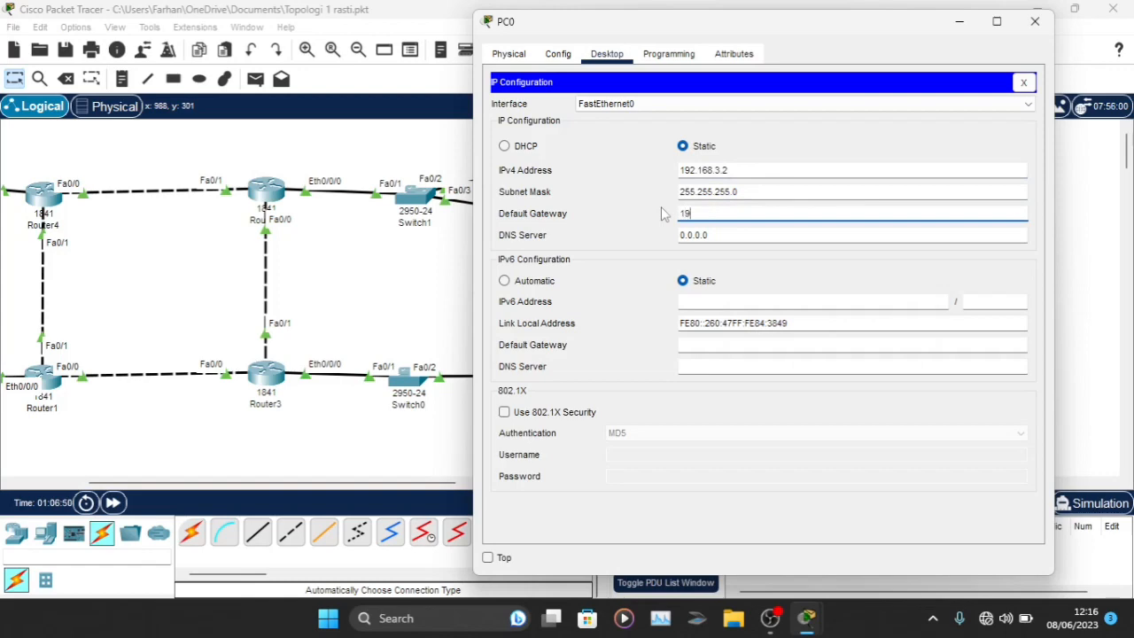
text(2.168.3.1)
click(1035, 22)
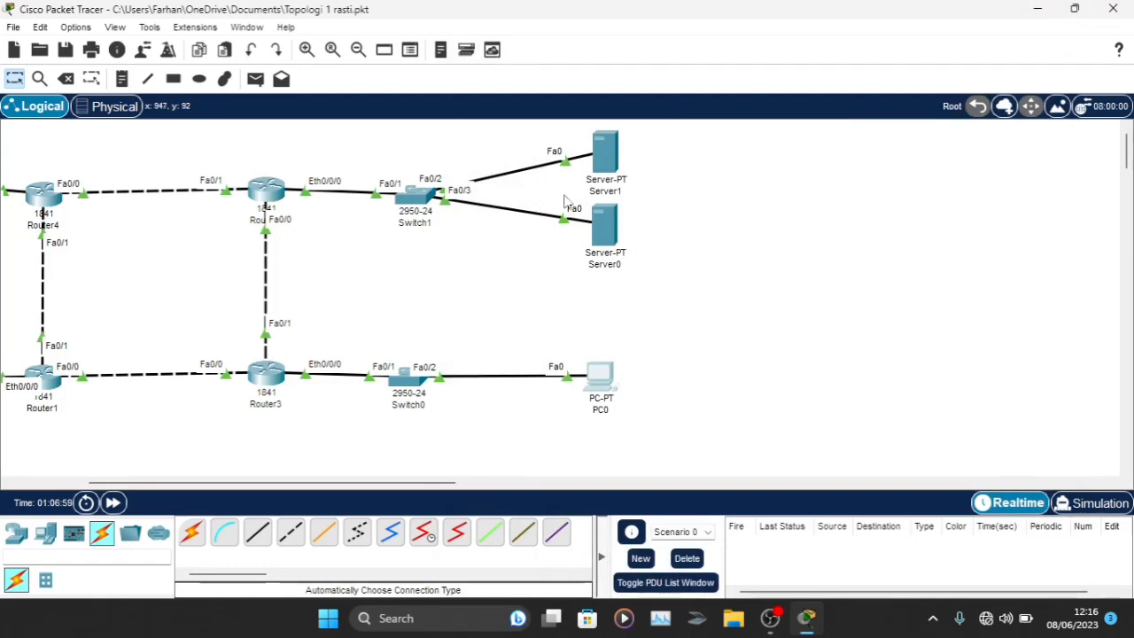
- Open Server1's IP configuration and set its IPv4 address to 192.168.4.2 with subnet mask 255.255.255.0
click(605, 151)
click(412, 47)
click(466, 48)
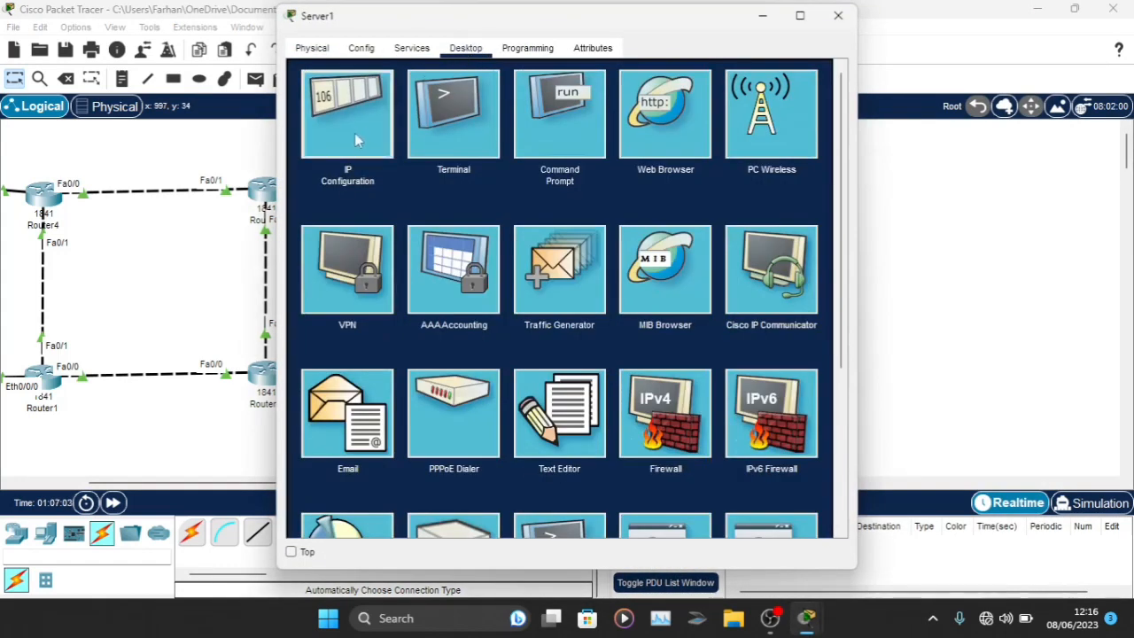
click(355, 113)
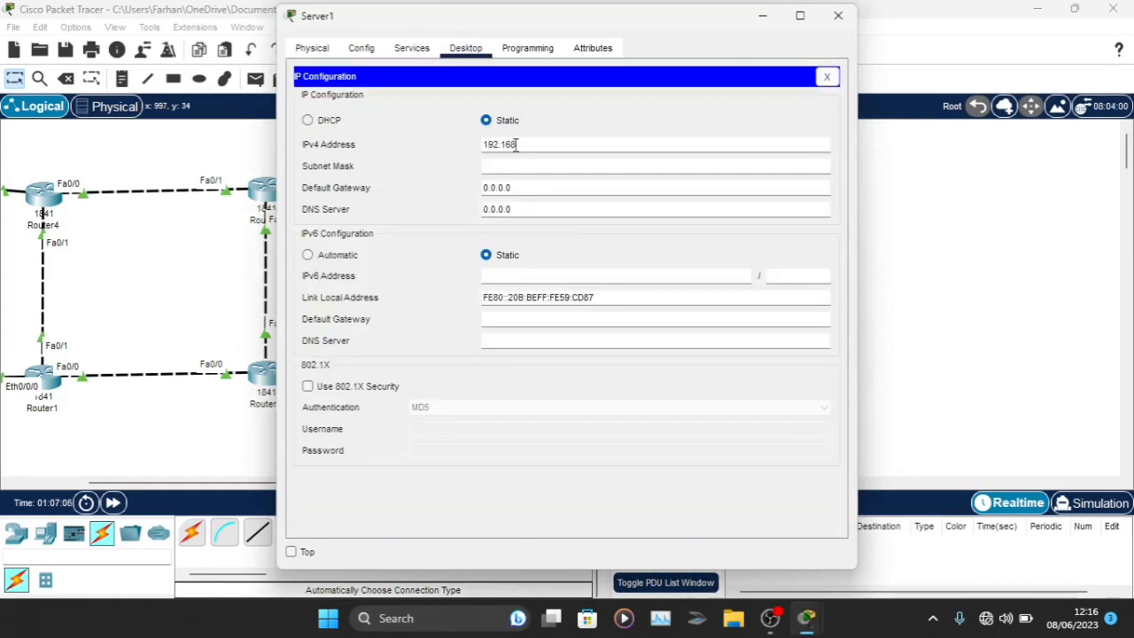
key(Tab)
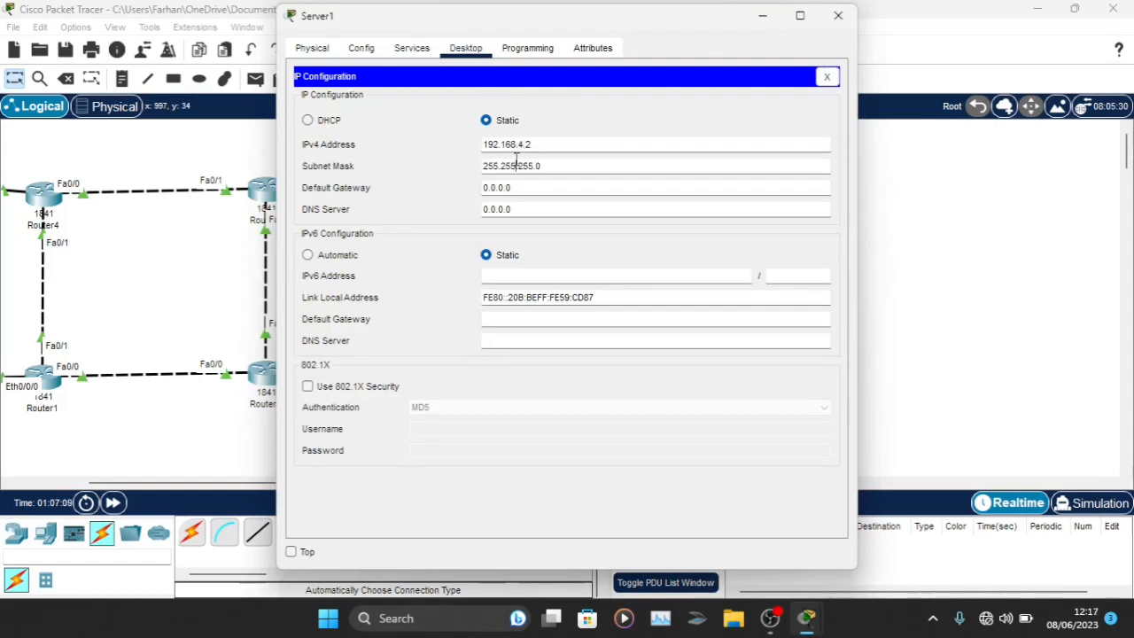
- Set Server1's default gateway to 192.168.4.1
key(Tab)
key(BackSpace)
text(192.168.4.1)
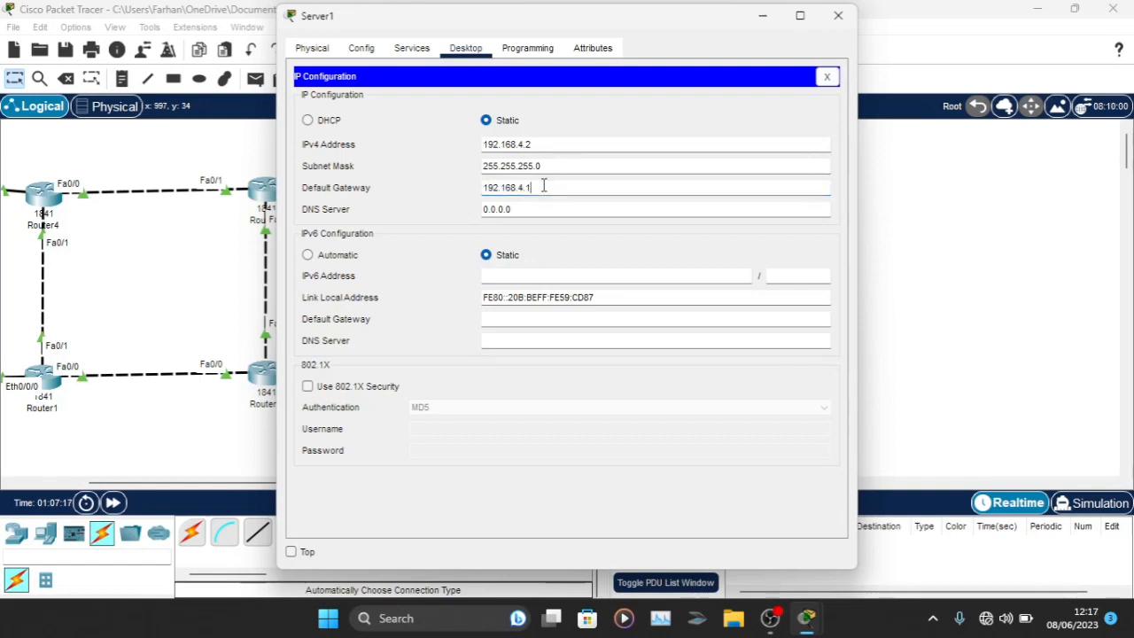
- Copy Server1's default gateway address and close the server's window
drag(541, 186, 470, 188)
key(ctrl+c)
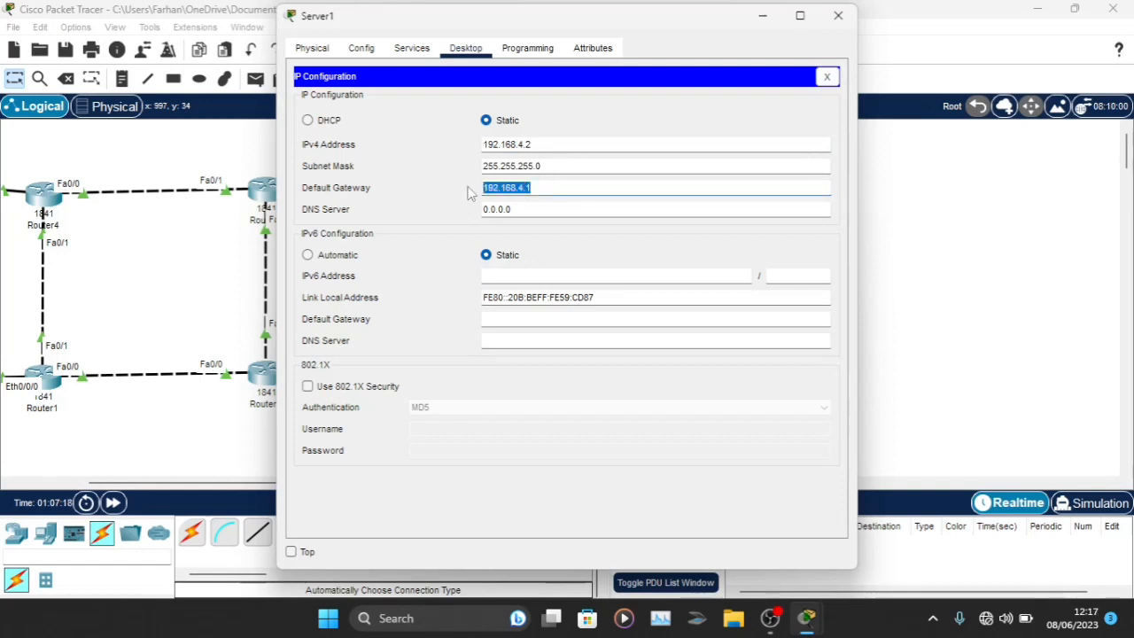
click(679, 186)
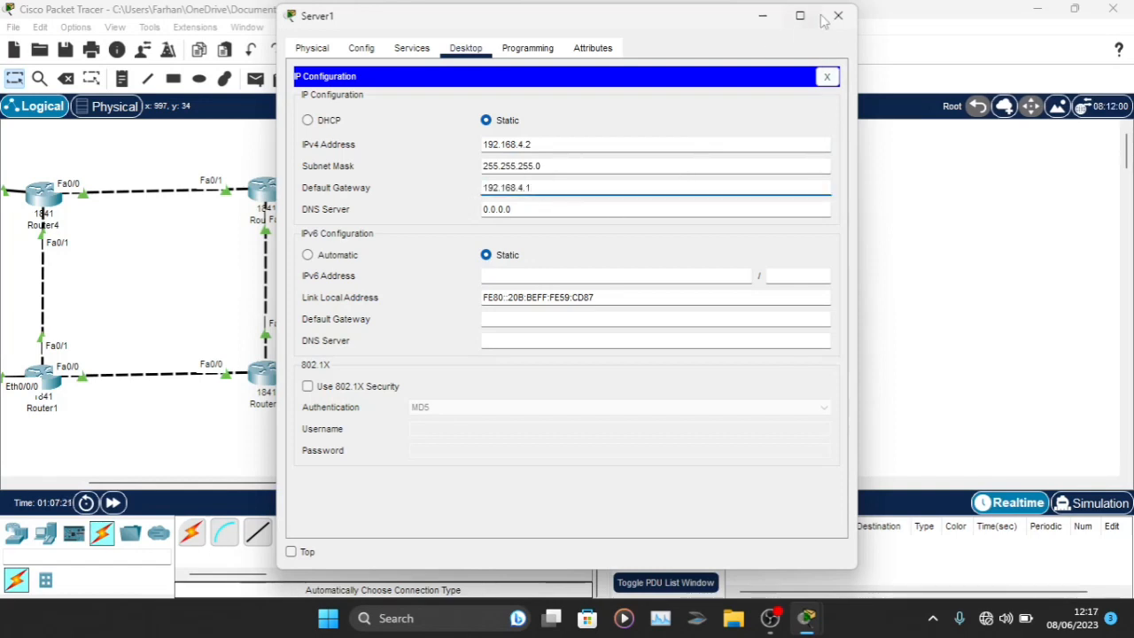
click(839, 16)
- Open Server0's IP configuration and set its IPv4 address to 192.168.4.3 with subnet mask 255.255.255.0, starting from the copied address
click(603, 222)
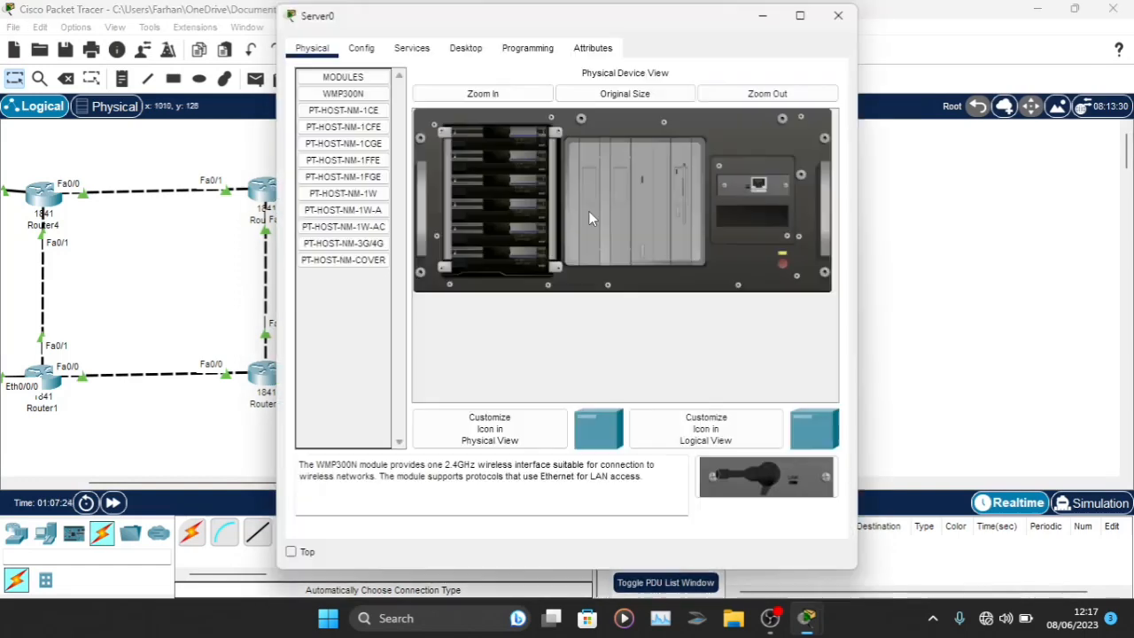
click(466, 48)
click(394, 124)
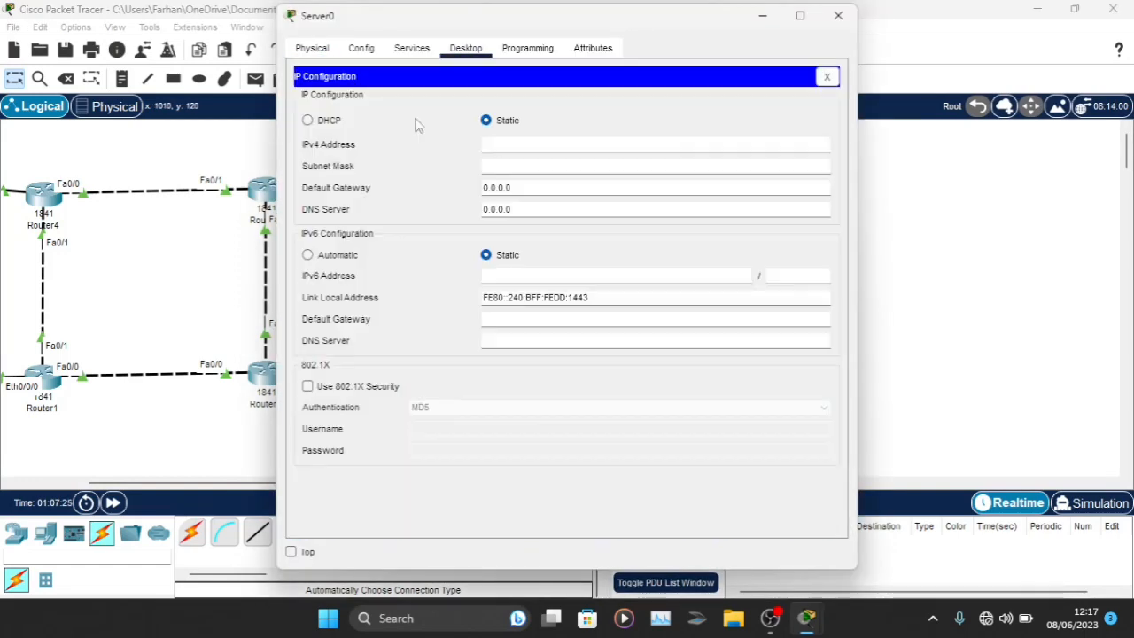
click(493, 143)
key(ctrl+v)
click(500, 164)
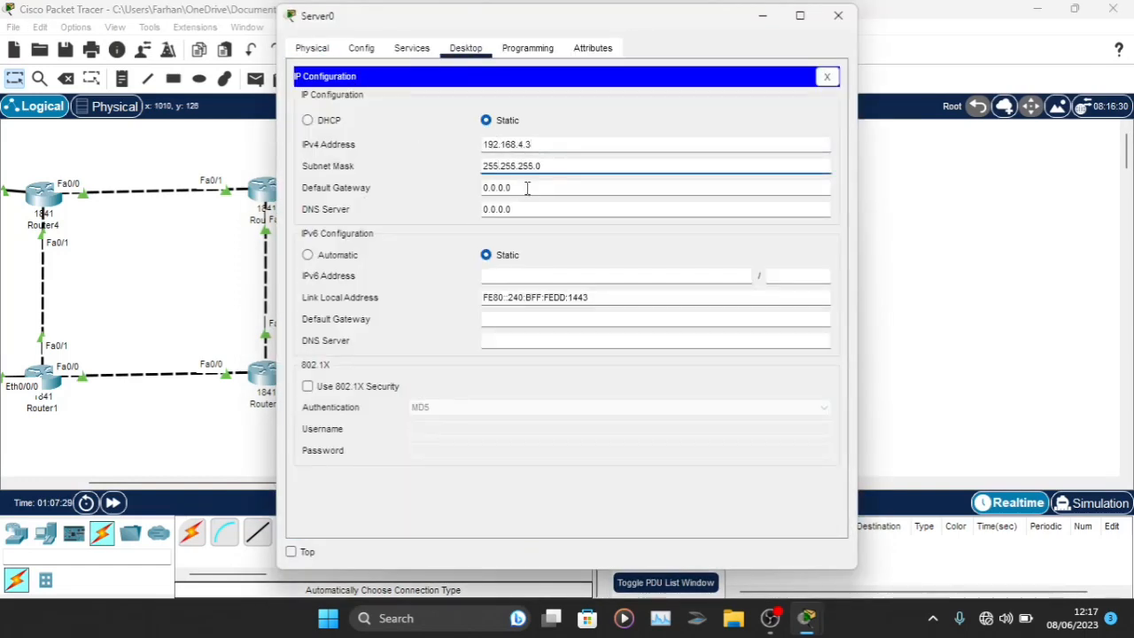
- Set Server0's default gateway to the copied address 192.168.4.1 and close the server's window
key(Tab)
key(ctrl+v)
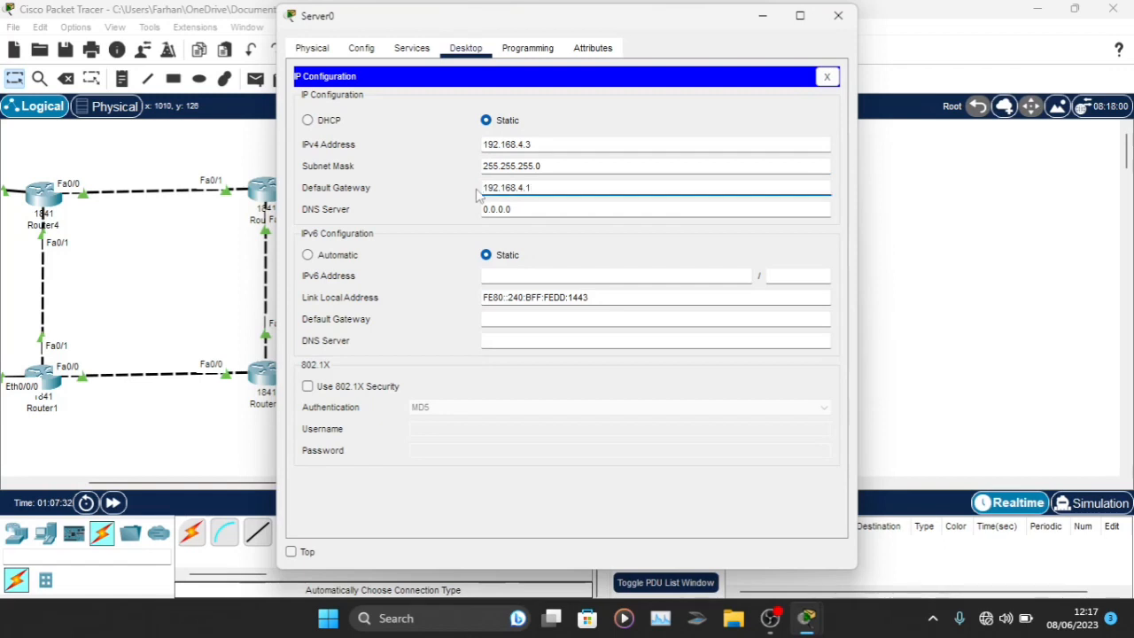
click(838, 16)
- Rename Server1 in the topology as DNS-SERVER
click(611, 194)
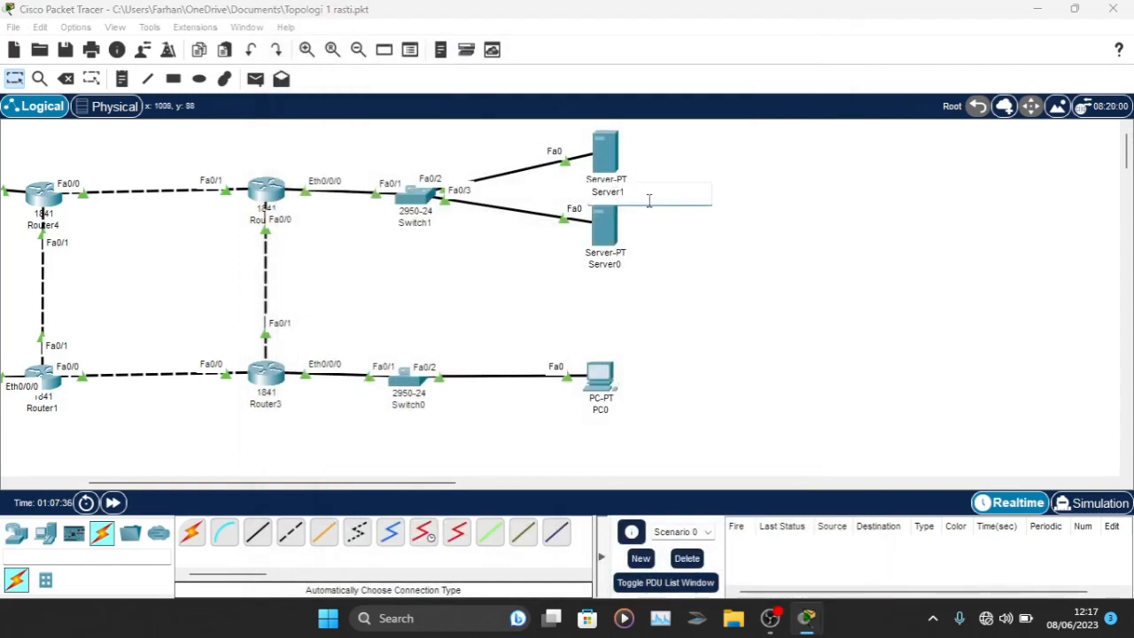
drag(618, 202, 576, 202)
text(D)
key(Caps_Lock)
text(NS)
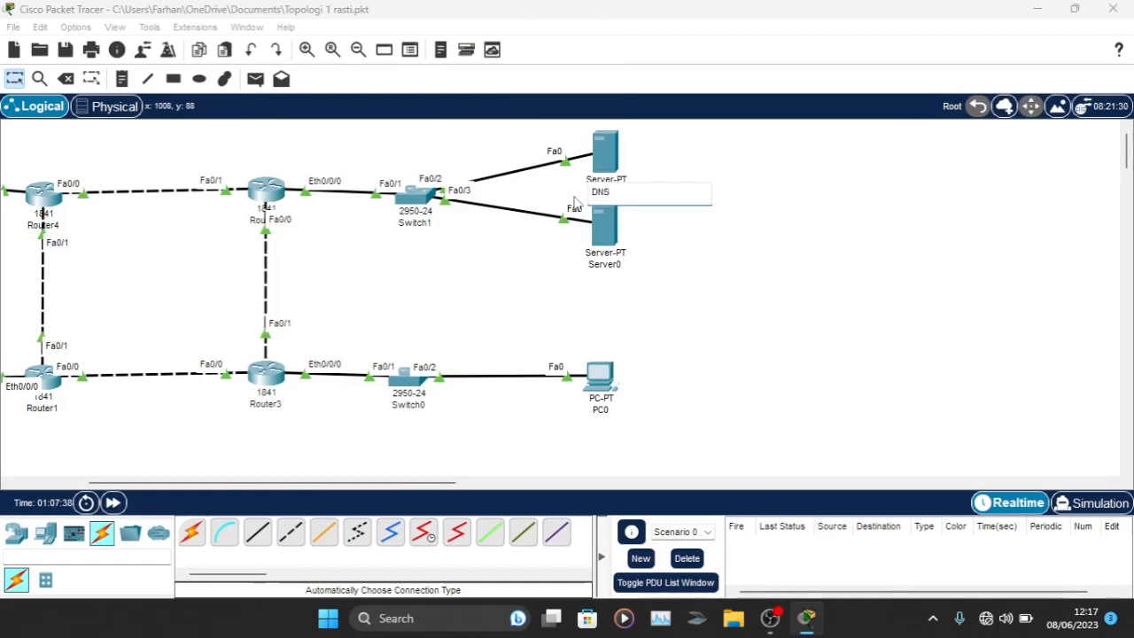
text(-SERVER)
- Rename Server0 in the topology as WEB SERVER
click(630, 266)
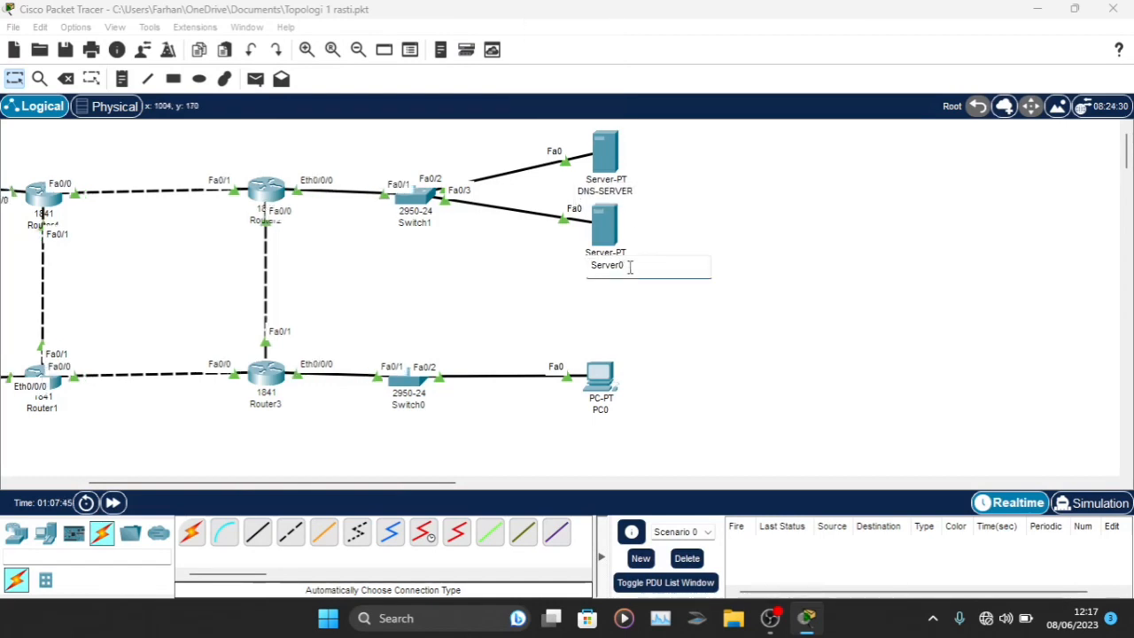
drag(630, 266, 571, 274)
key(BackSpace)
key(Caps_Lock)
text(we)
key(BackSpace)
key(BackSpace)
key(Caps_Lock)
text(WEB SERVER)
key(Return)
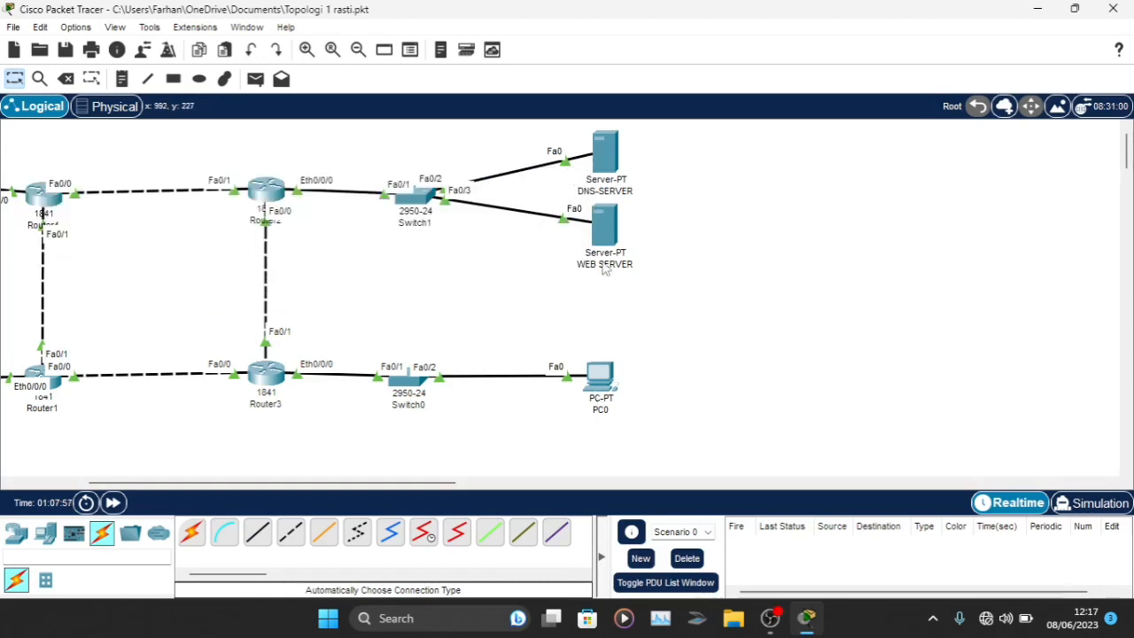
- Set WEB SERVER's DNS server to 192.168.4.2, copying that address, and close the server's window
mouse_move(607, 157)
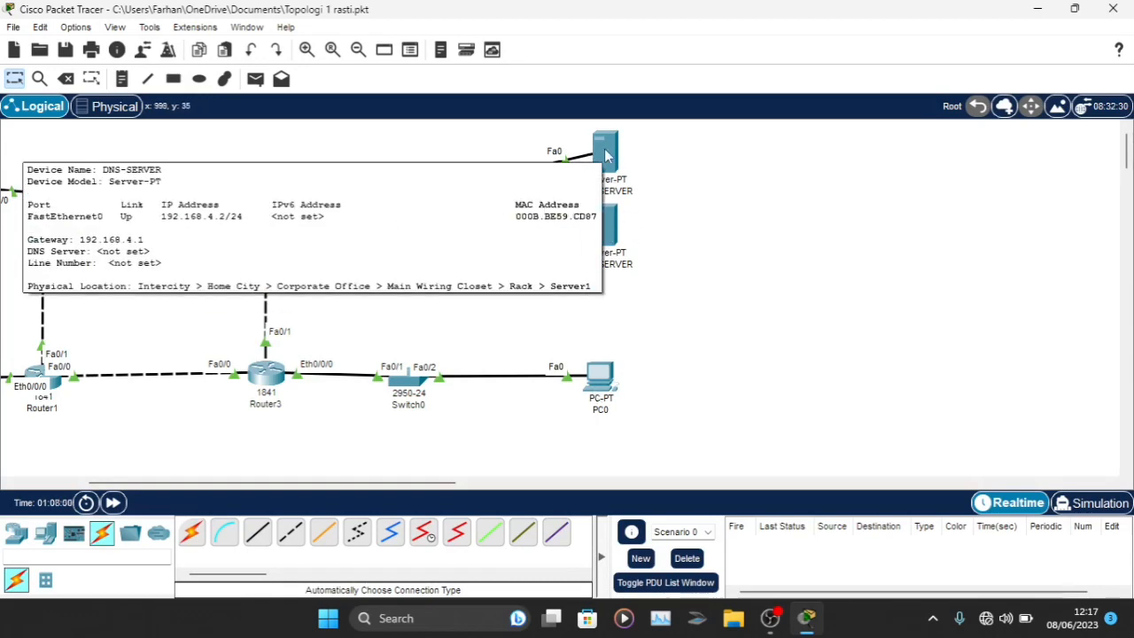
click(605, 227)
click(356, 114)
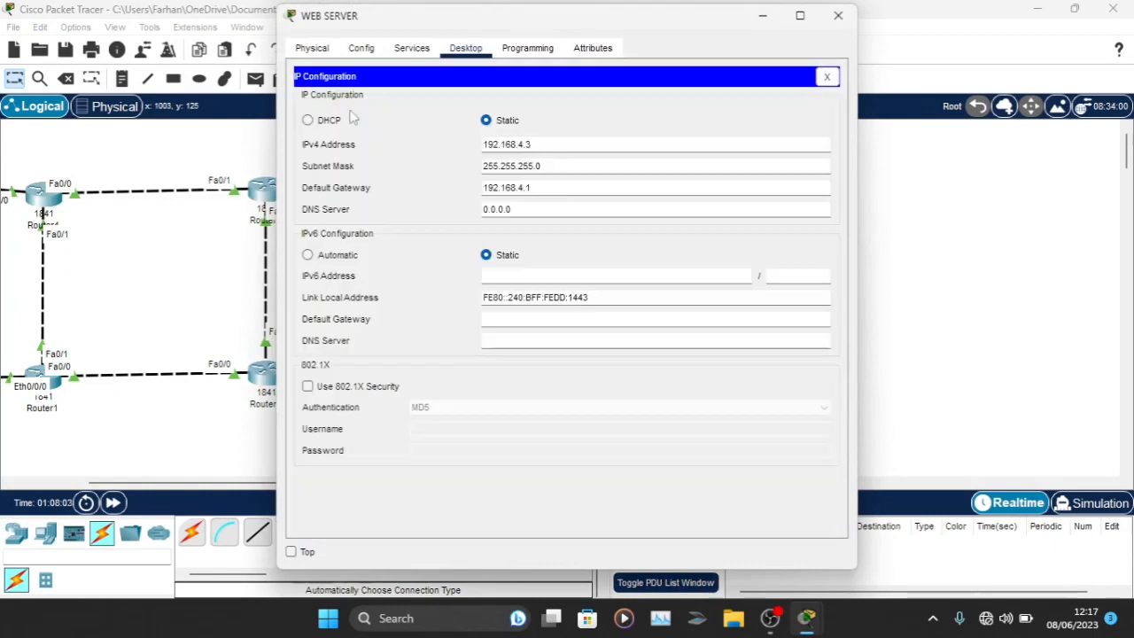
drag(510, 210, 482, 210)
key(ctrl+c)
key(BackSpace)
text(192.168.4.2)
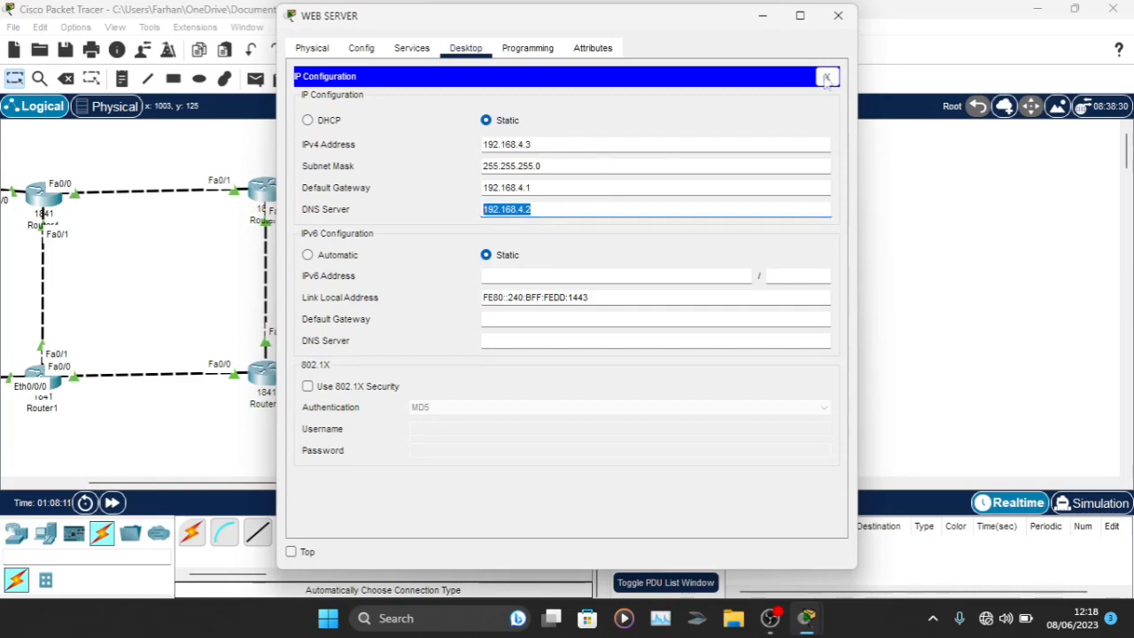
click(747, 170)
click(838, 15)
- Open PC0's IP configuration, set its DNS server to the copied address 192.168.4.2 and close its window
click(603, 381)
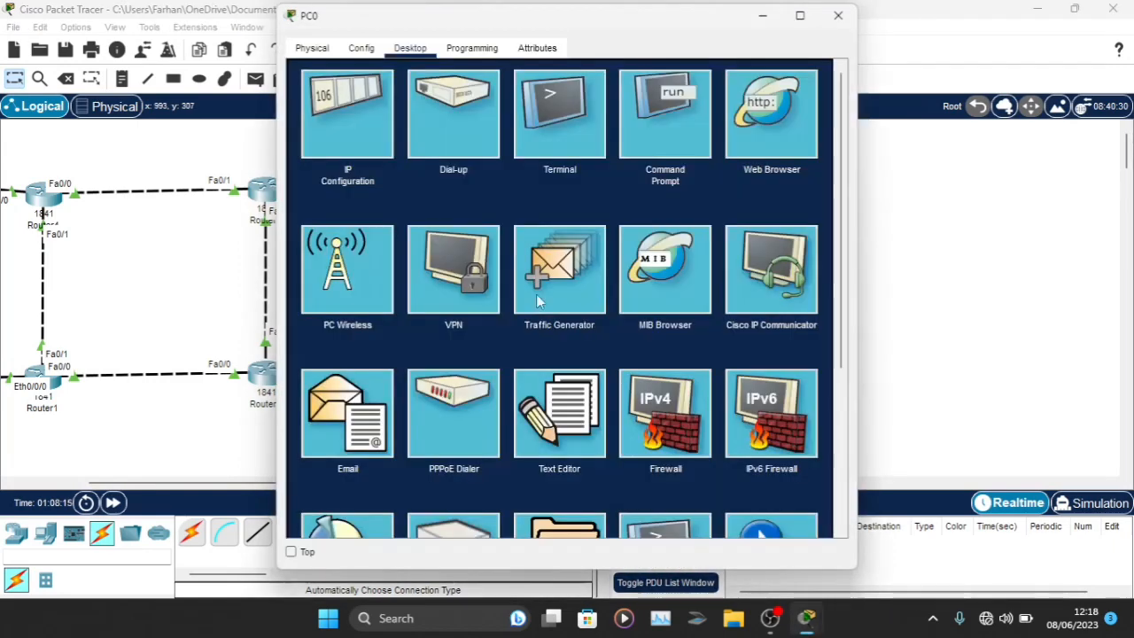
click(381, 129)
double_click(499, 234)
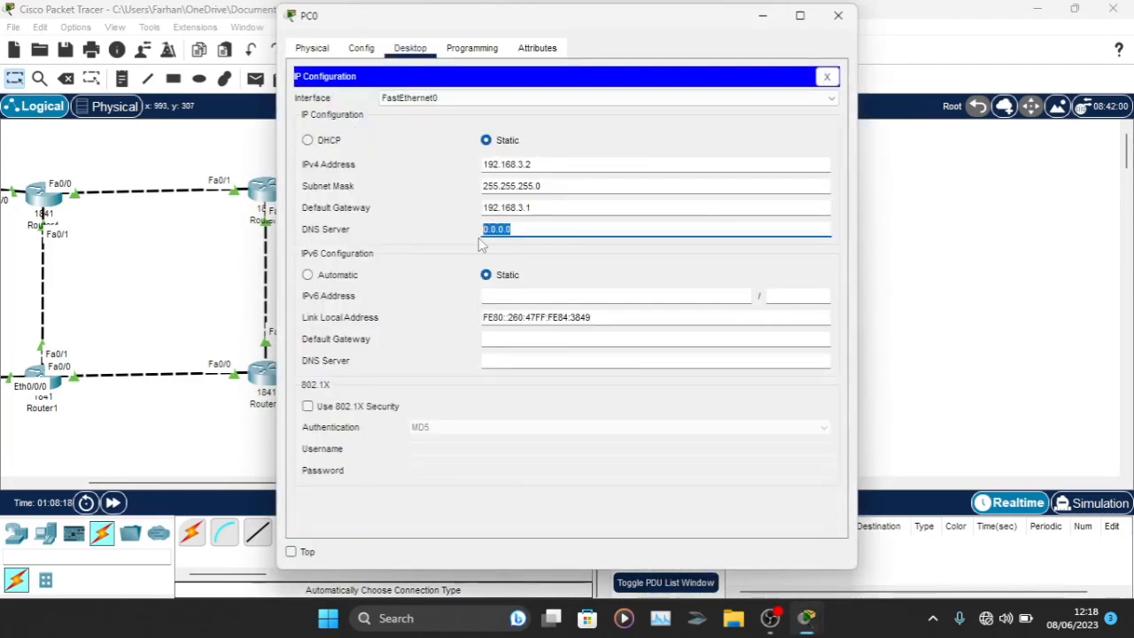
key(ctrl+v)
click(839, 15)
- Open PC1's IP configuration, set its DNS server to 192.168.4.2 and close its window
drag(177, 482, 84, 483)
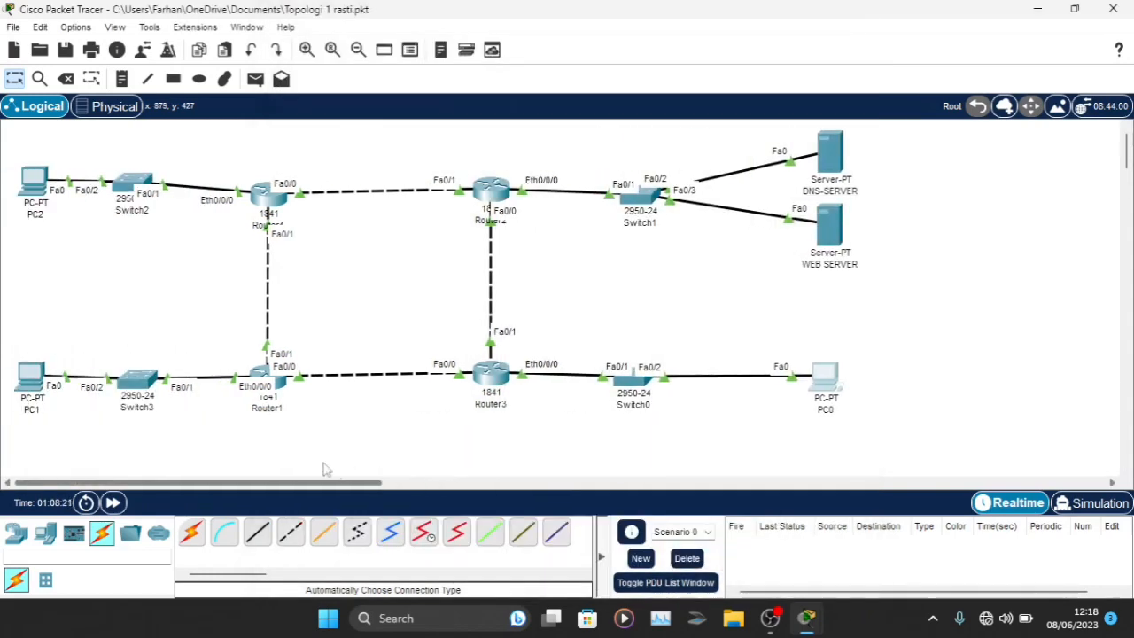
click(22, 383)
click(363, 124)
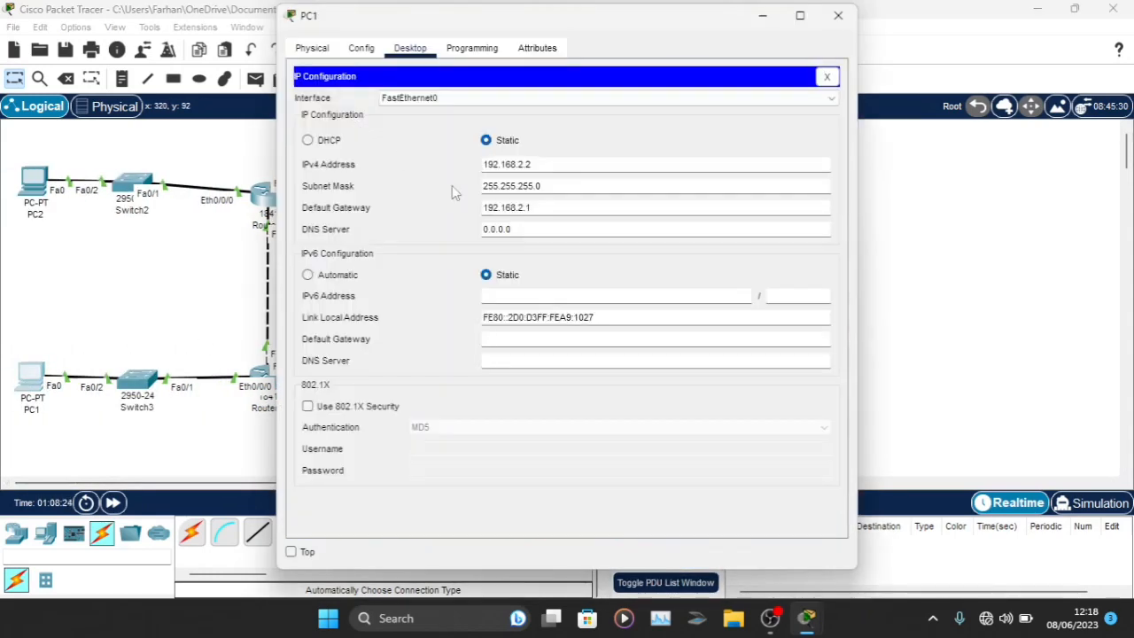
drag(564, 232, 447, 237)
key(ctrl+v)
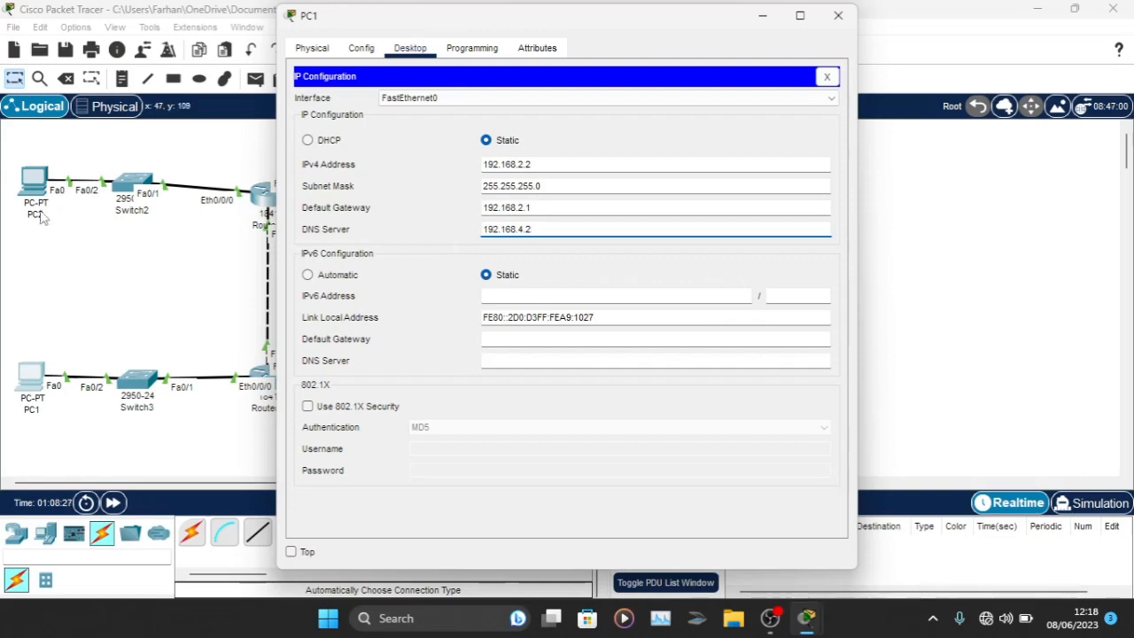
click(838, 15)
- Open PC2's IP configuration, set its DNS server to 192.168.4.2 and close its window
click(34, 183)
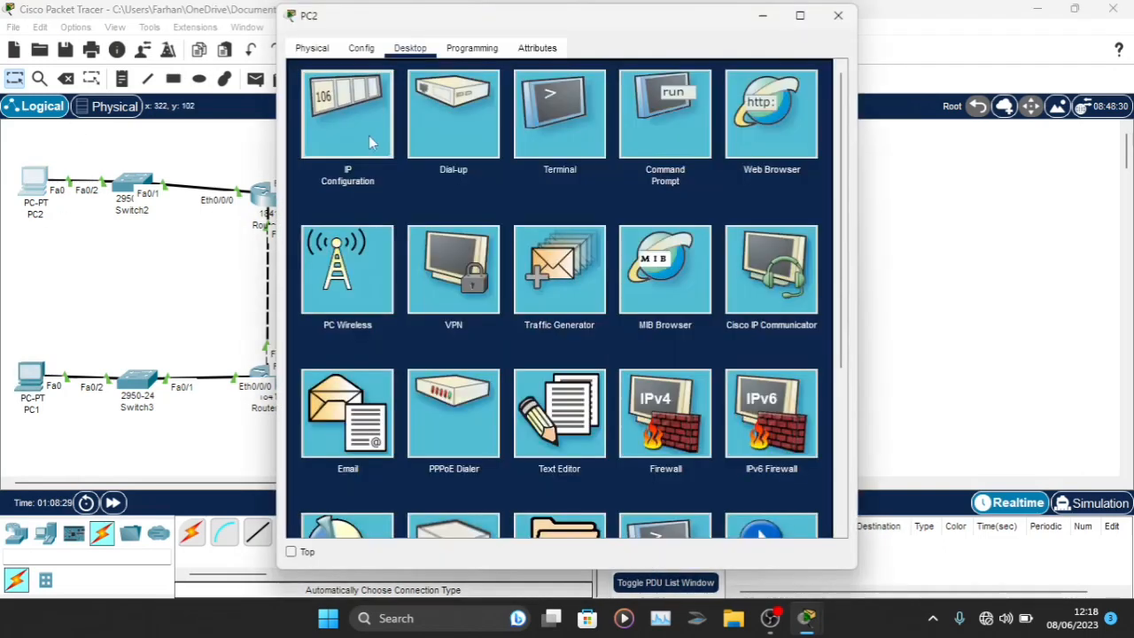
click(363, 124)
drag(558, 232, 451, 238)
text(192.168.4.2)
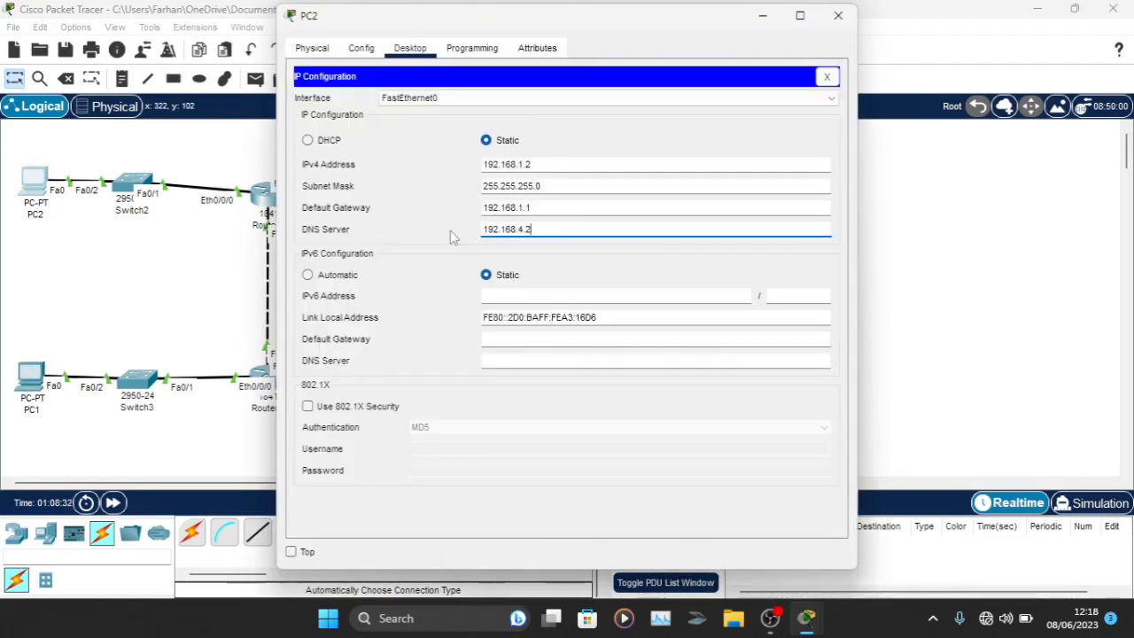
click(801, 15)
click(1113, 9)
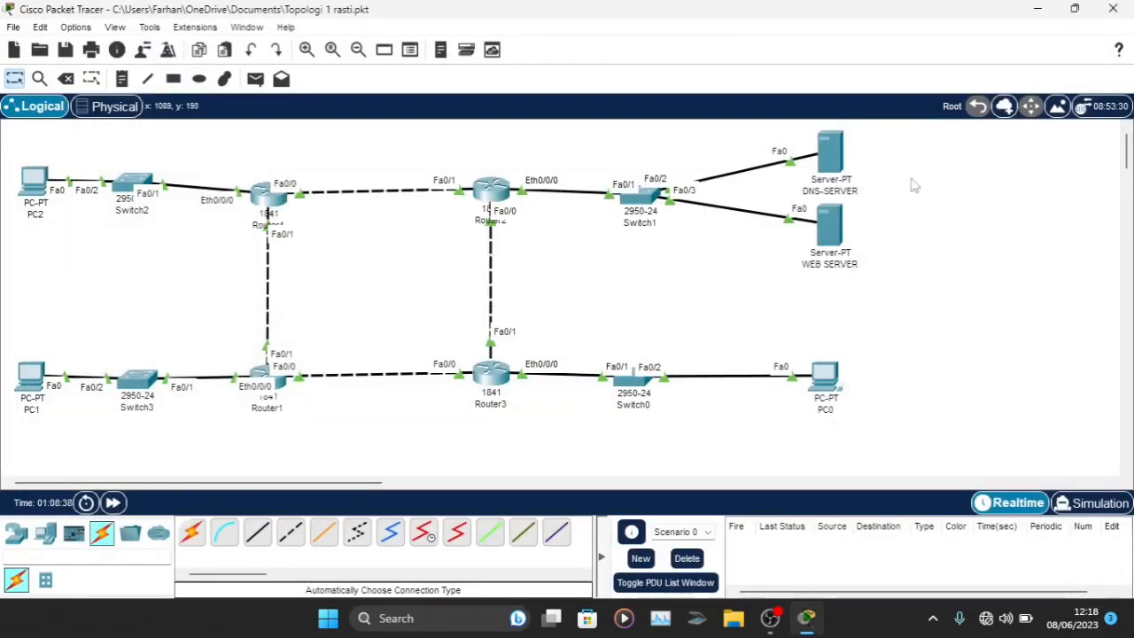
- Open index.html in WEB SERVER's HTTP service and replace the "Cisco Packet Tracer" heading with "WELCOME" and the site owner's name in capitals
click(851, 228)
click(412, 47)
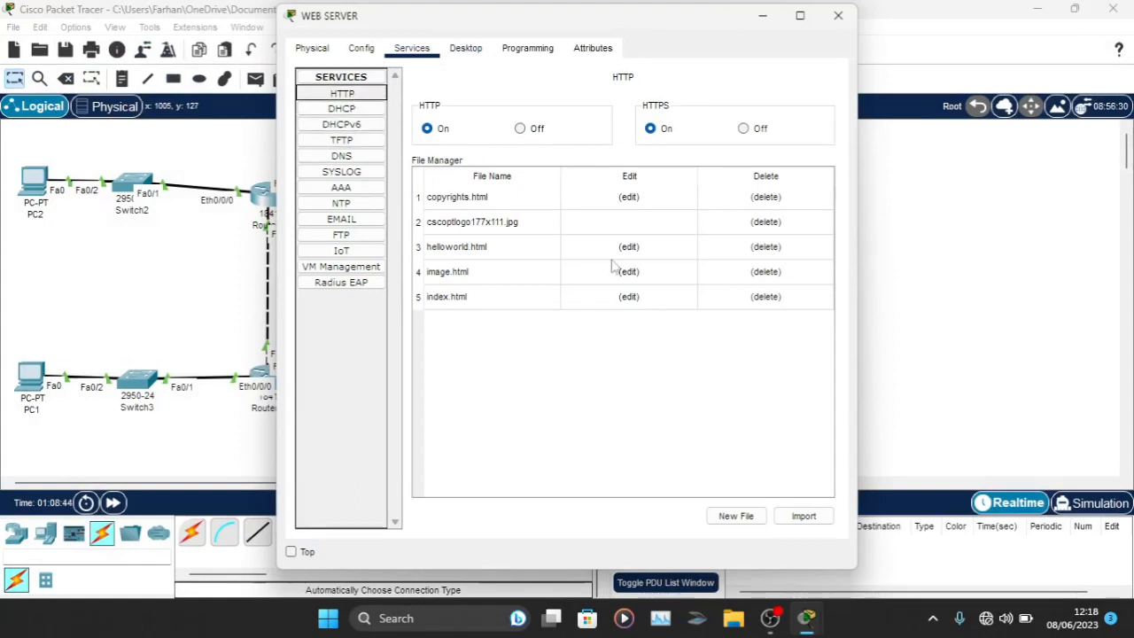
click(629, 298)
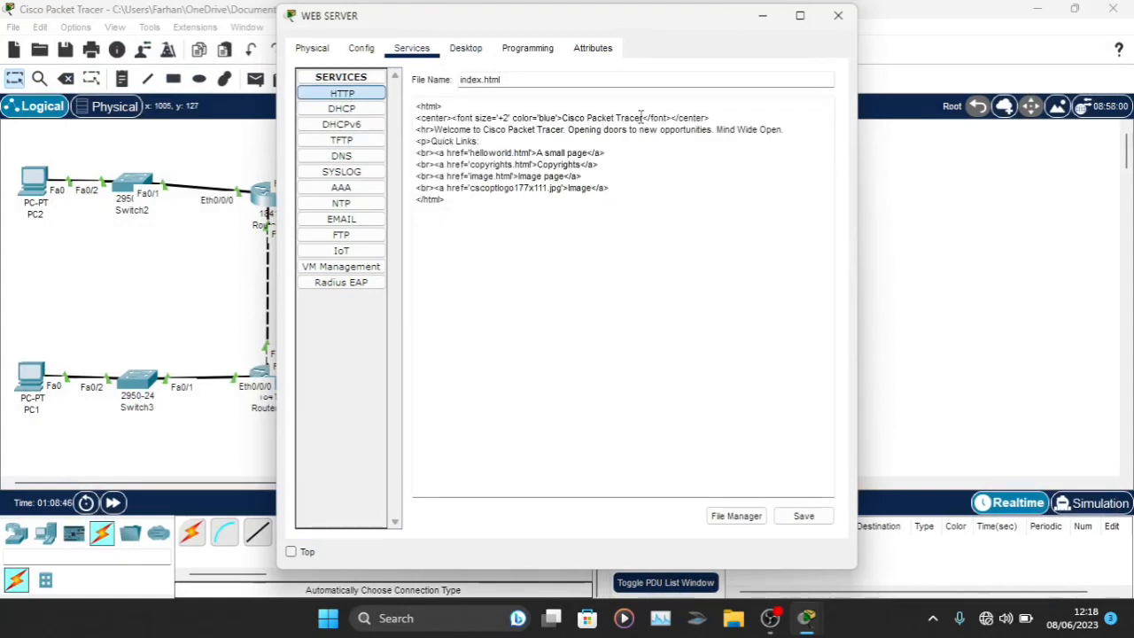
drag(640, 118, 562, 115)
key(BackSpace)
key(Caps_Lock)
text(we)
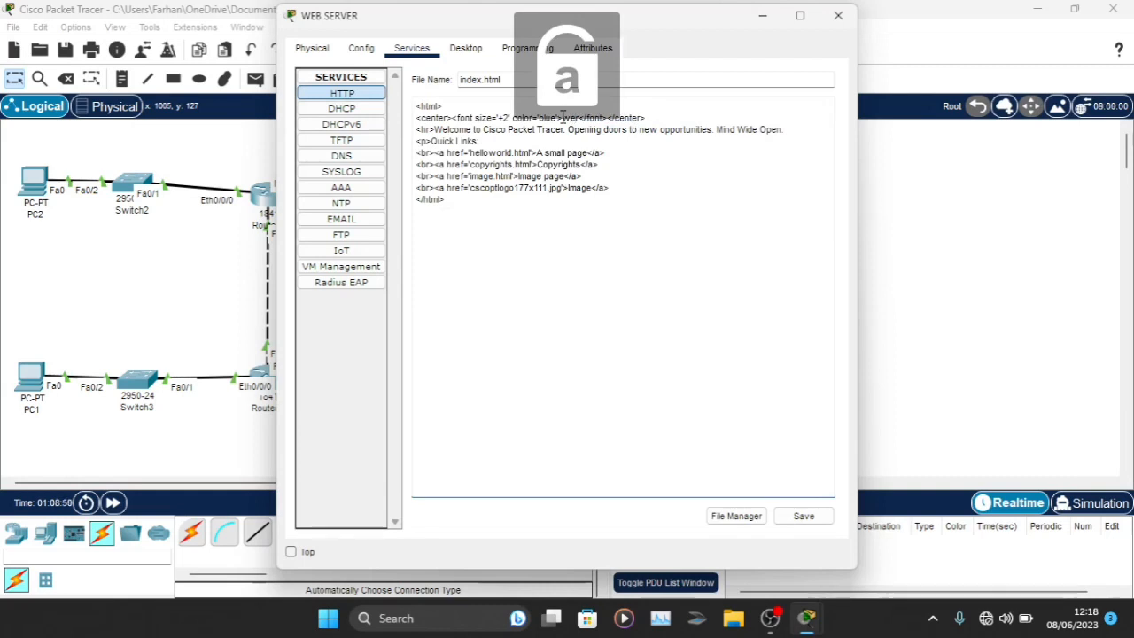
key(BackSpace)
key(BackSpace)
key(Caps_Lock)
text(WELCOME ARD)
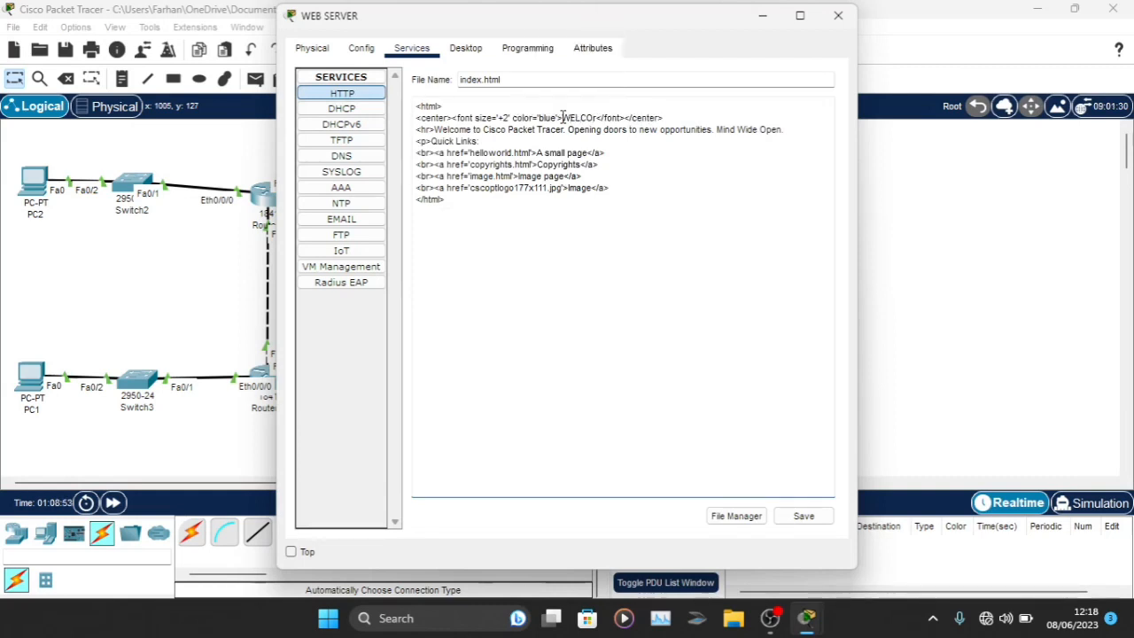
text(INARAST)
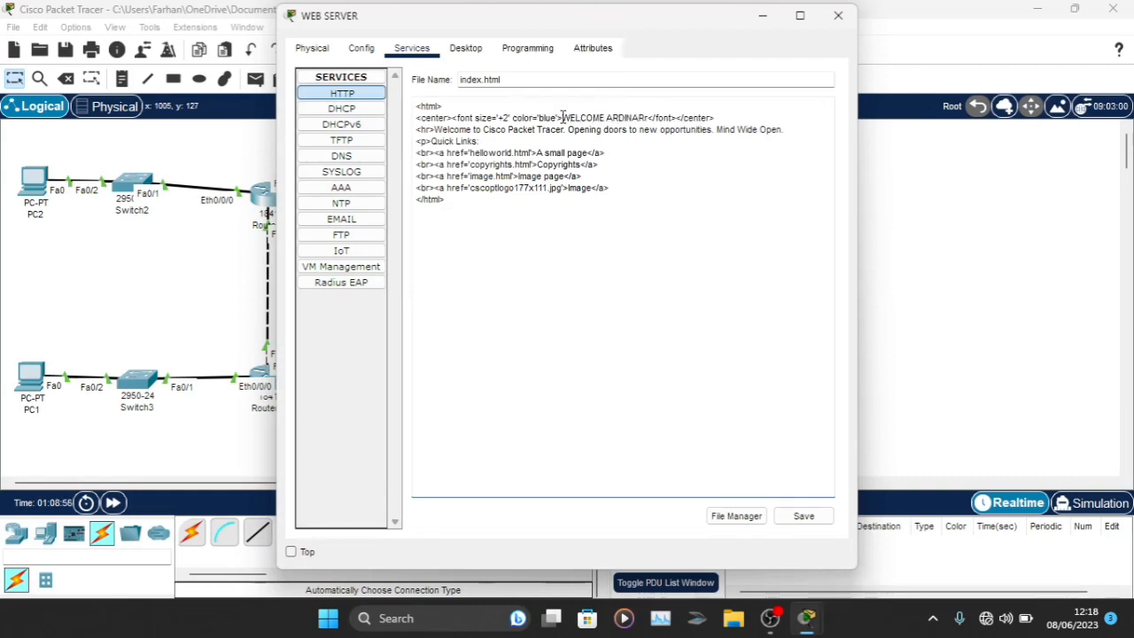
- Save index.html, overwriting the existing file, and close WEB SERVER's window
click(802, 516)
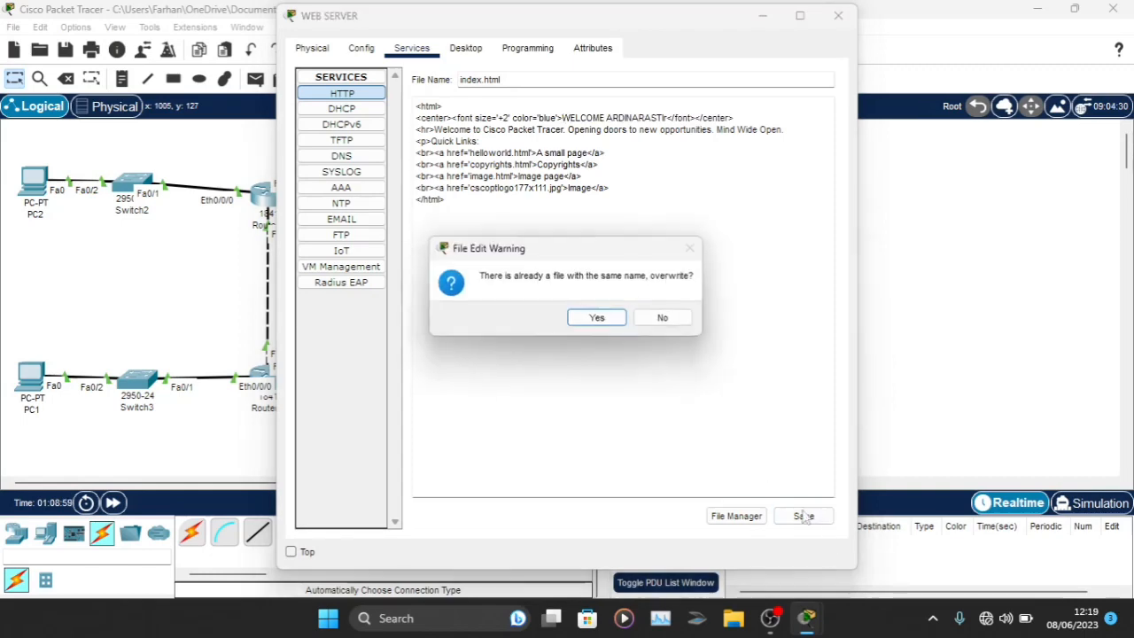
click(599, 318)
click(838, 15)
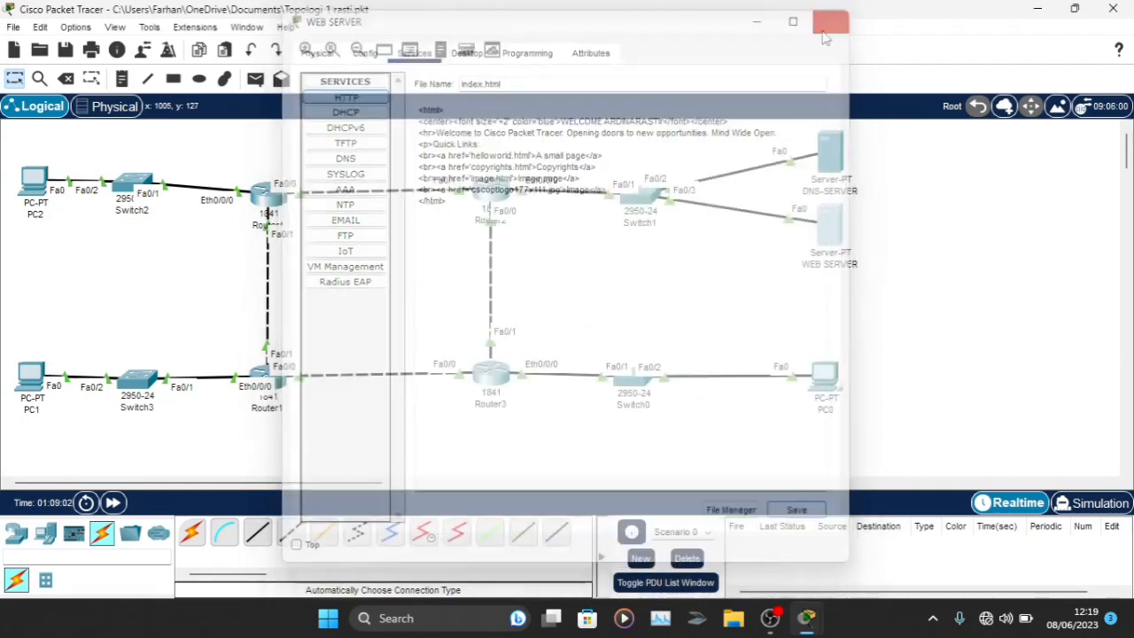
- Open the DNS service on DNS-SERVER and turn it on
click(826, 148)
click(412, 48)
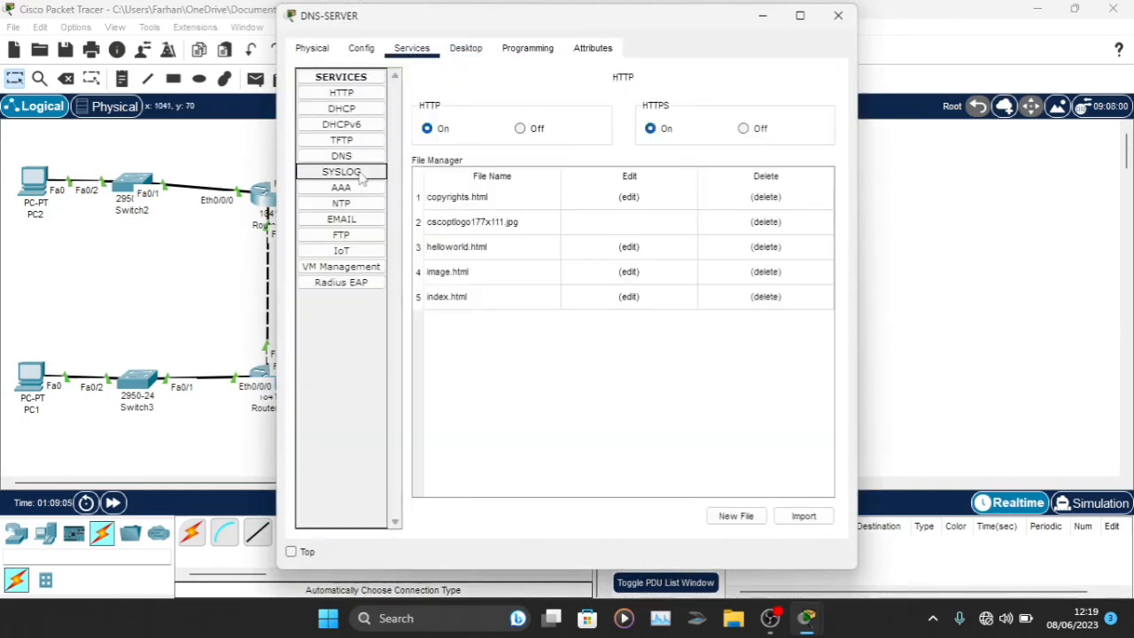
click(342, 156)
click(562, 108)
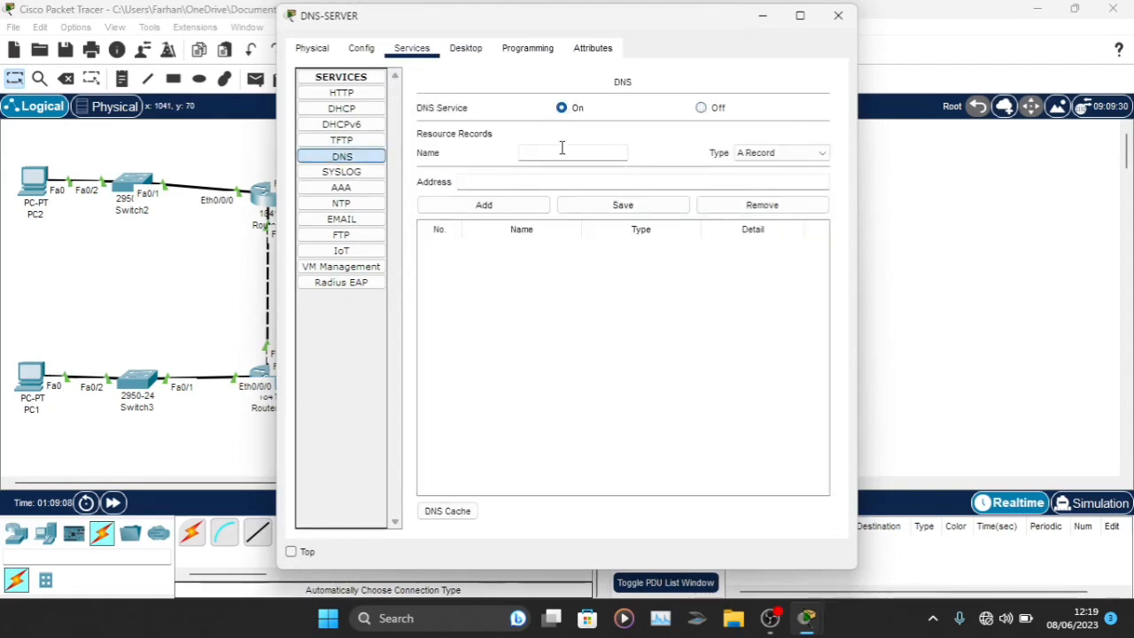
- Add a DNS A record with the site owner's short name pointing to 192.168.4.3 and close DNS-SERVER's window
key(Caps_Lock)
text(a)
key(Caps_Lock)
text(R)
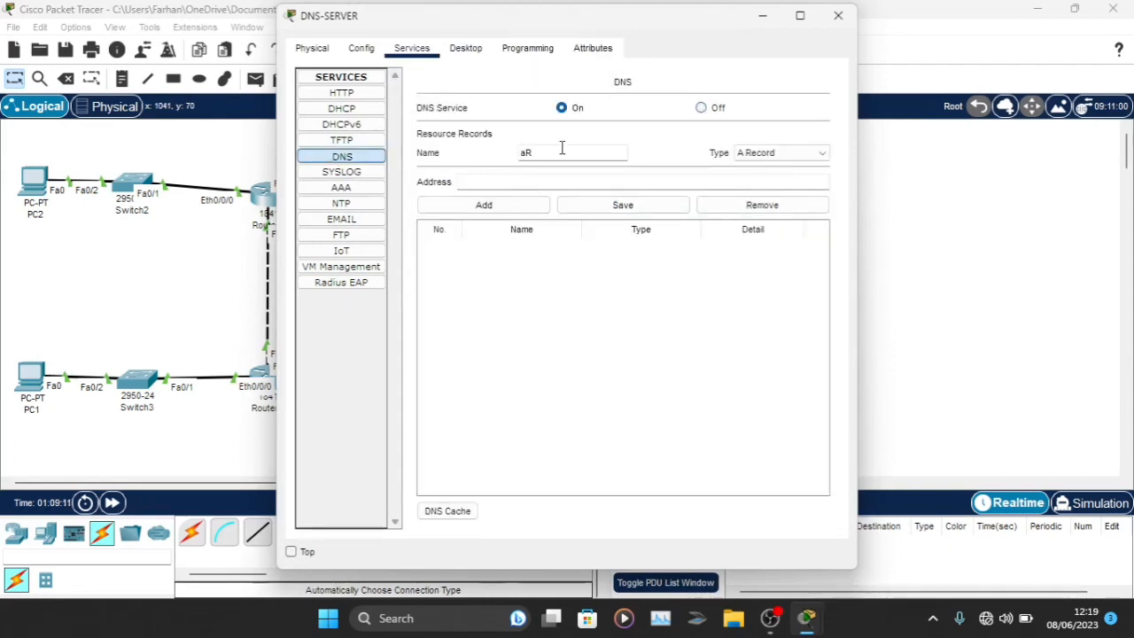
key(BackSpace)
key(BackSpace)
text(RASTI)
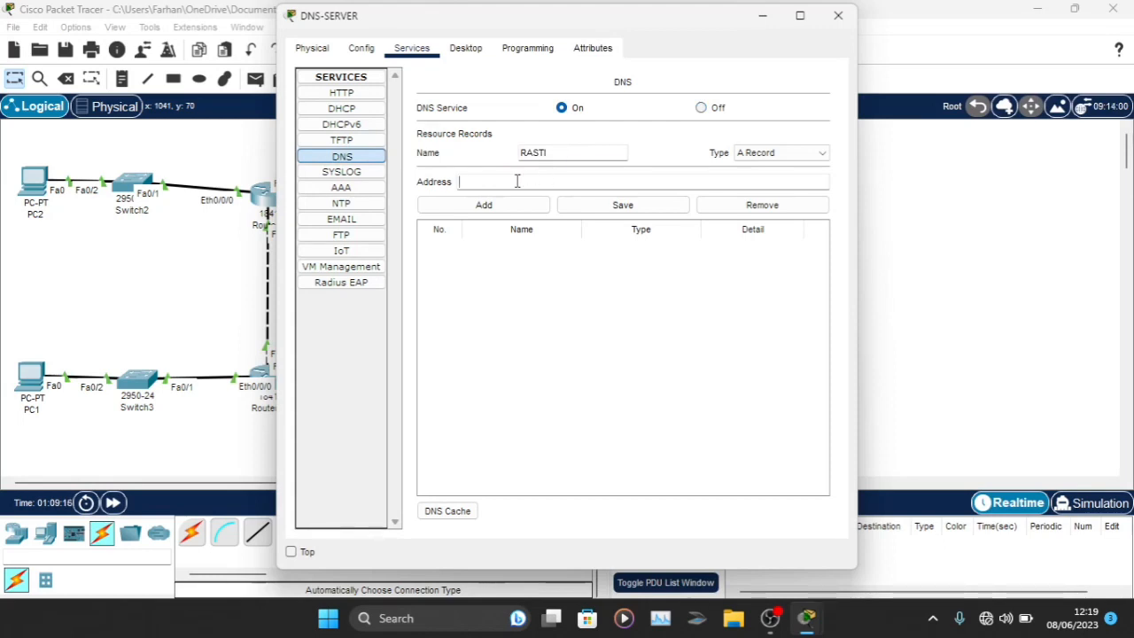
key(ctrl+v)
click(496, 206)
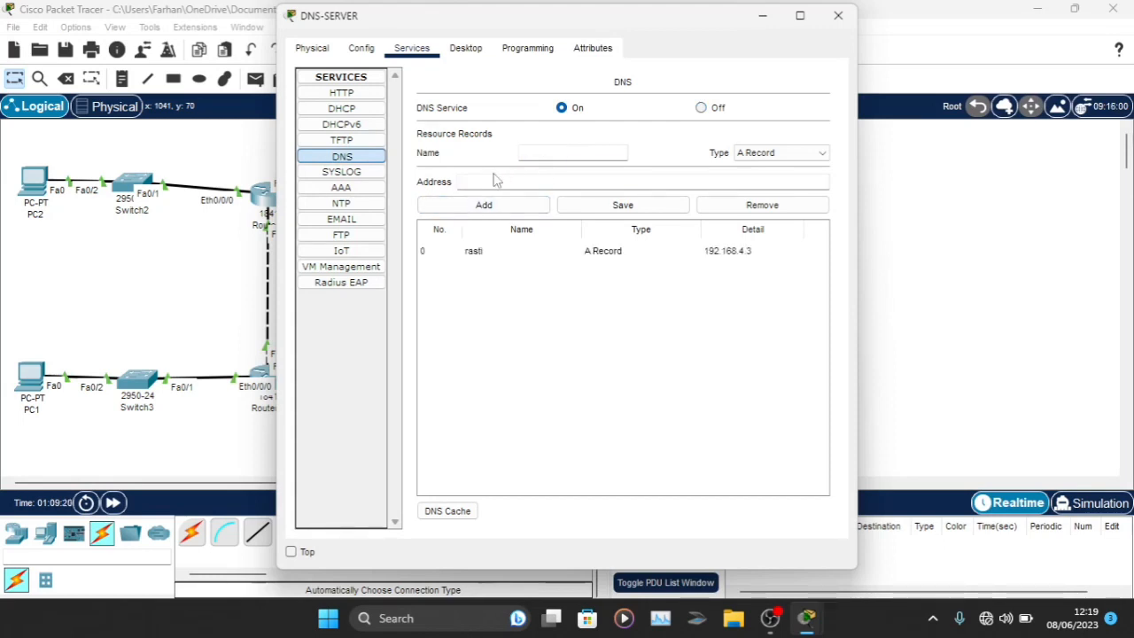
click(838, 15)
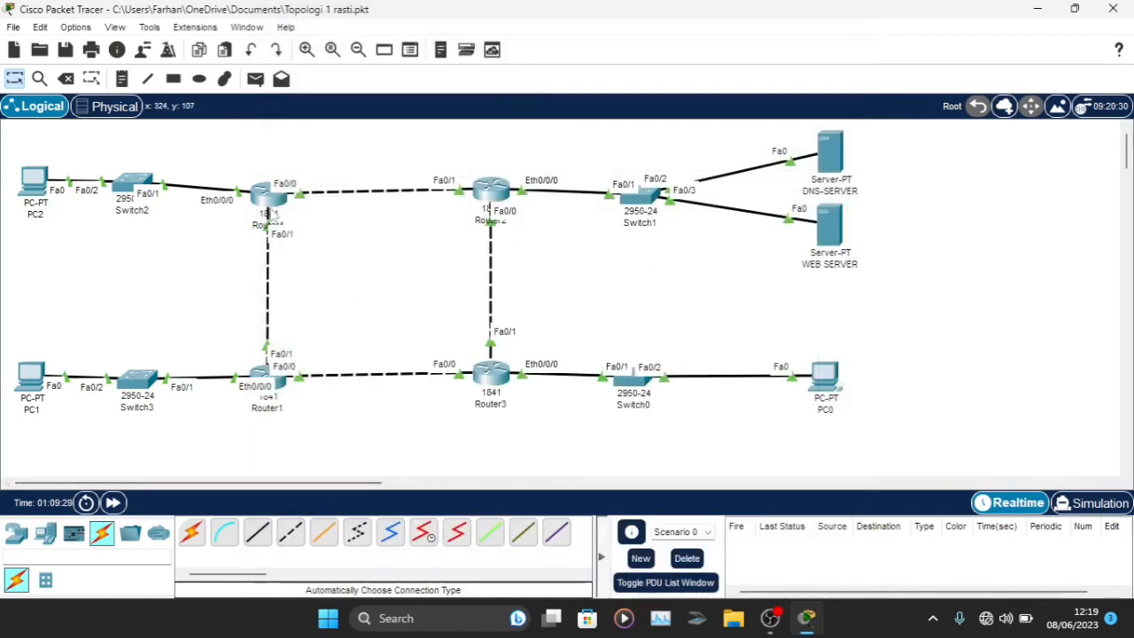
- Open Router4's command line, exit interface configuration and start EIGRP routing with autonomous system number 10
mouse_move(275, 201)
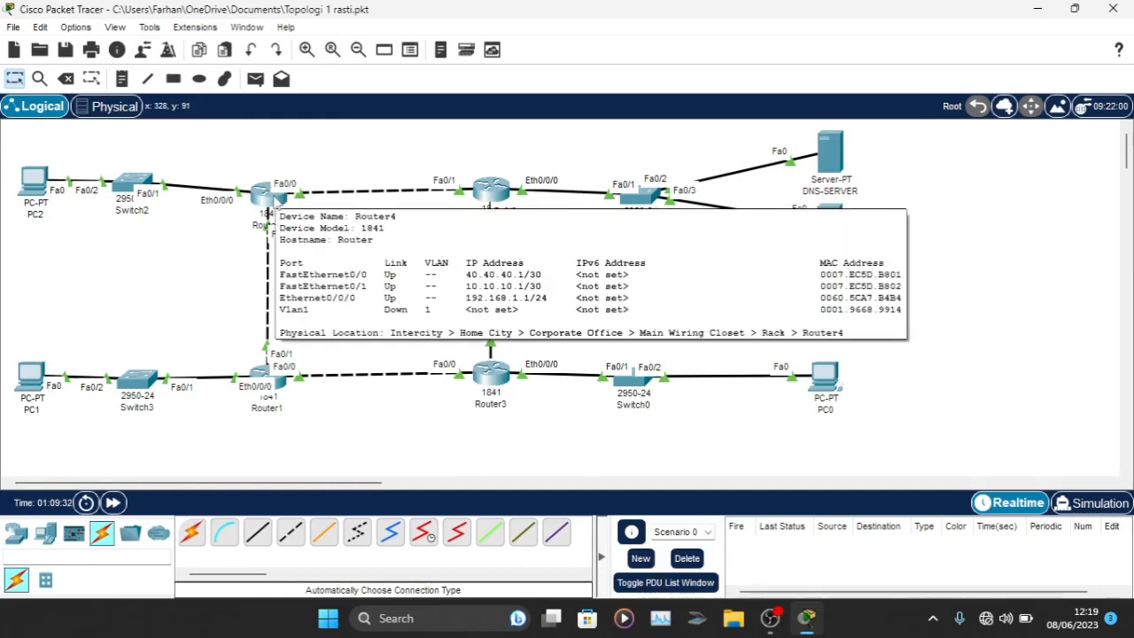
click(276, 202)
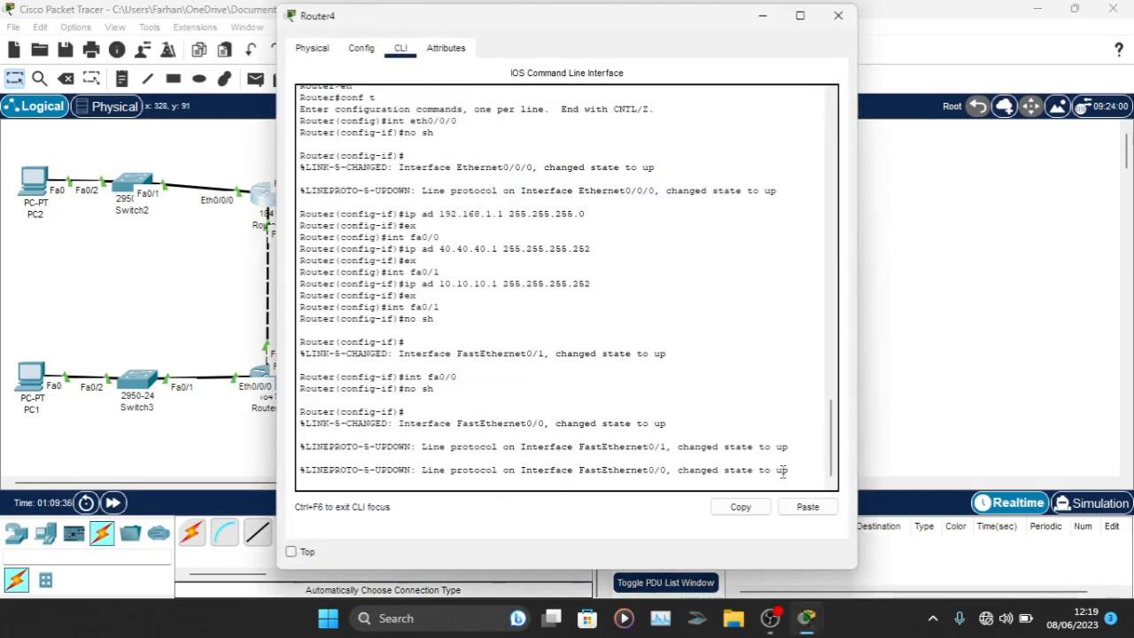
key(Return)
text(EX)
key(Return)
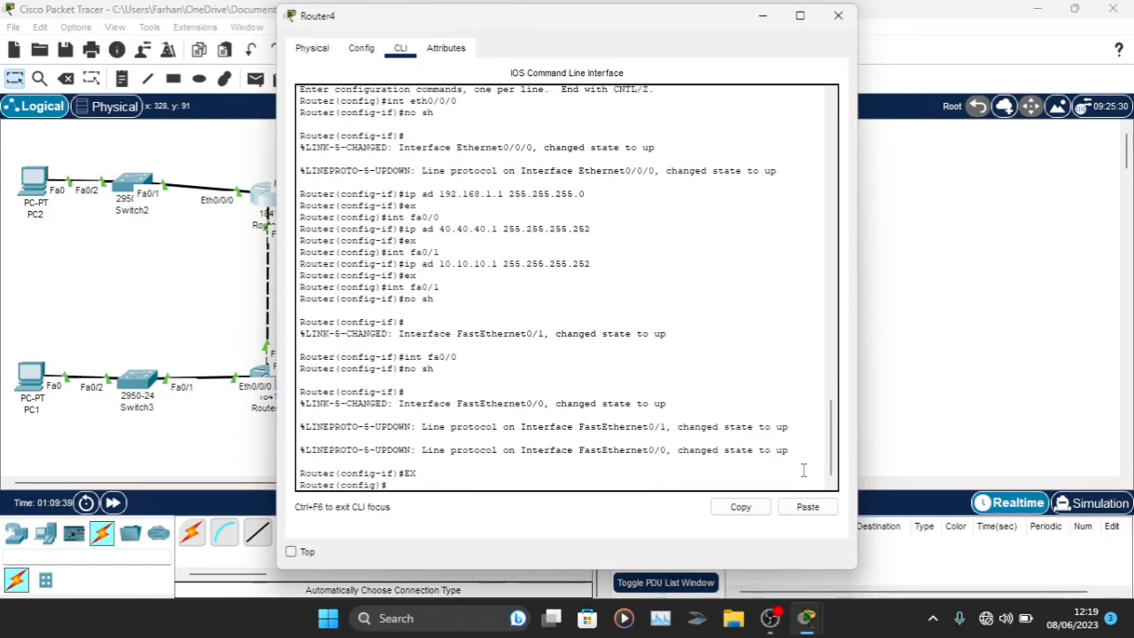
text(router eigrp 10)
key(Return)
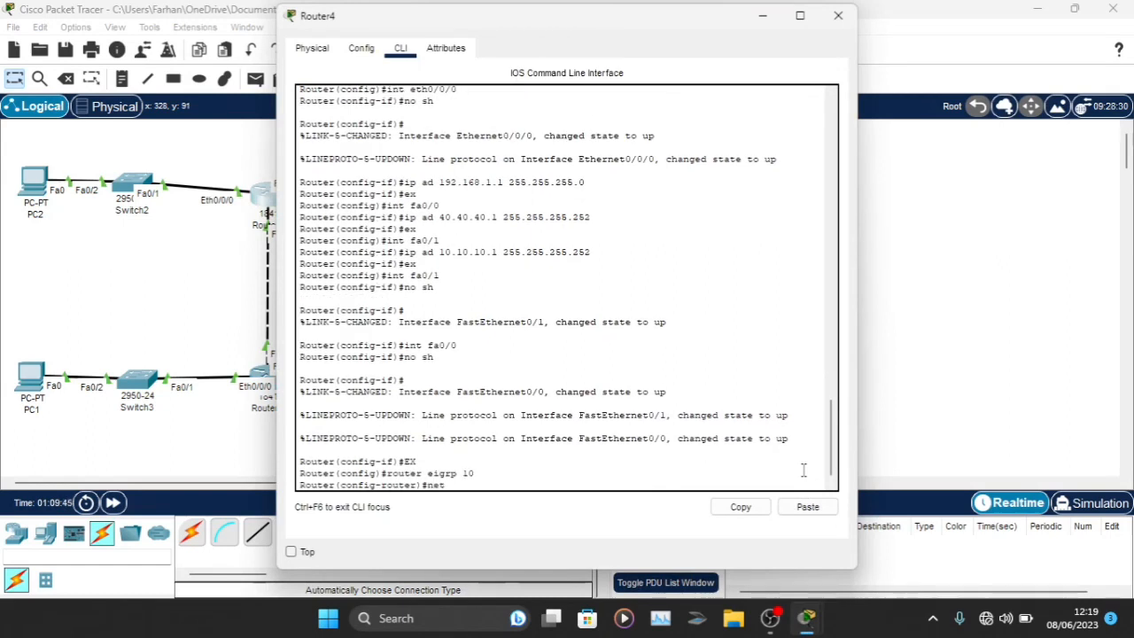
- Advertise networks 192.168.1.0 and 40.40.40.0 in Router4's EIGRP process
text(net 192.168.1.0)
key(Return)
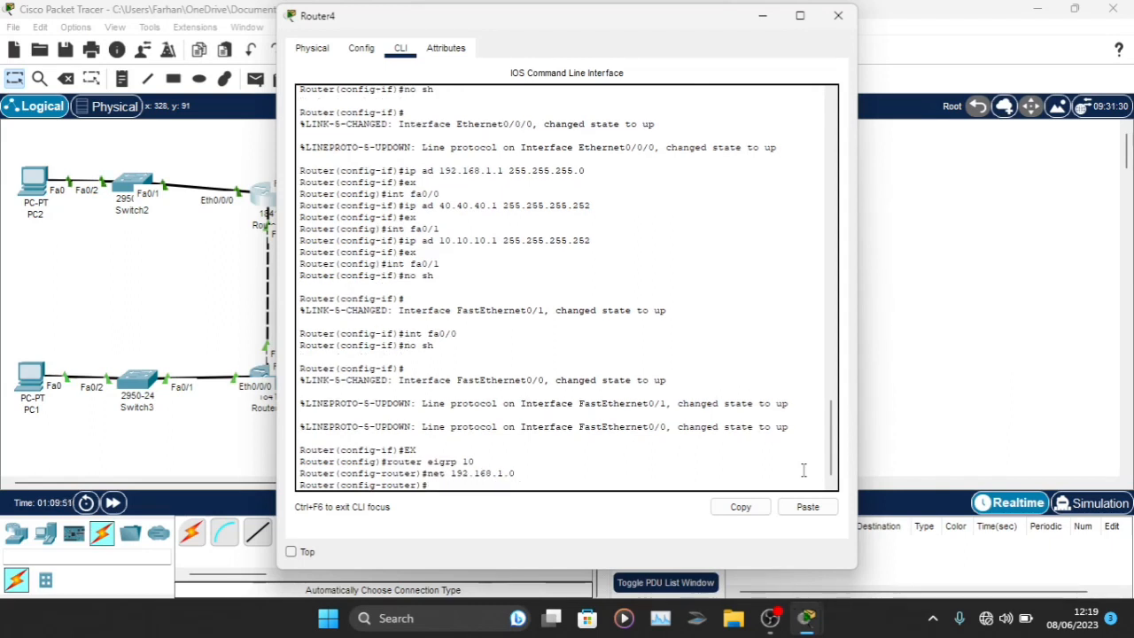
text(net 40.40.40.0)
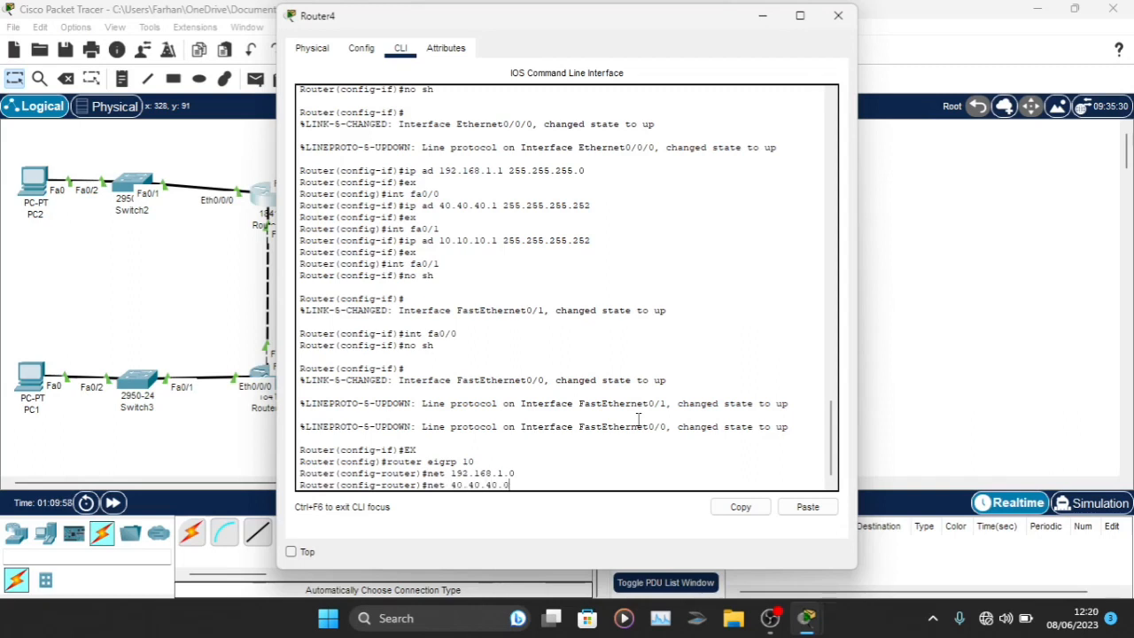
key(Return)
- Advertise network 10.10.10.0 on Router4, exit EIGRP configuration and close the router's window
key(Up)
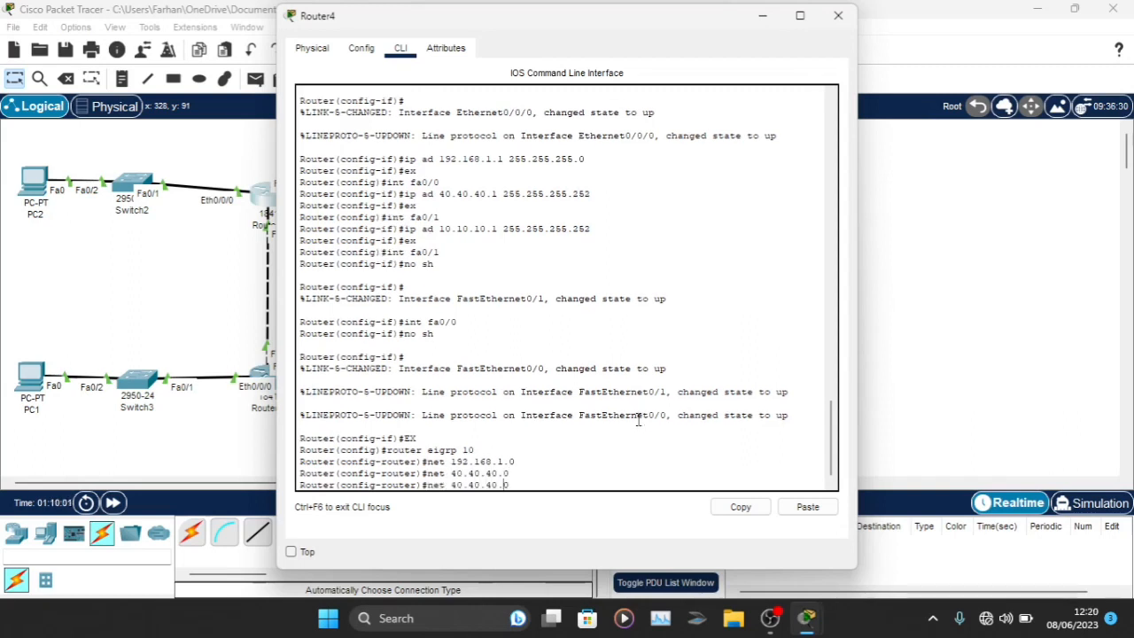
key(Left)
key(Left)
key(Left)
key(BackSpace)
key(Return)
text(ex)
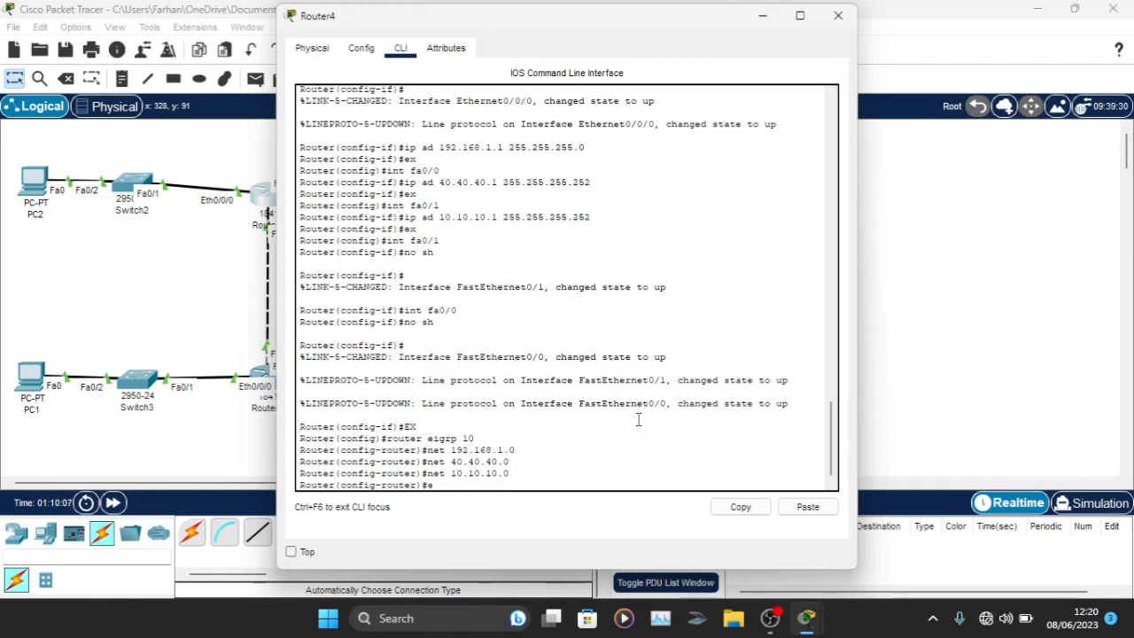
key(Return)
click(838, 15)
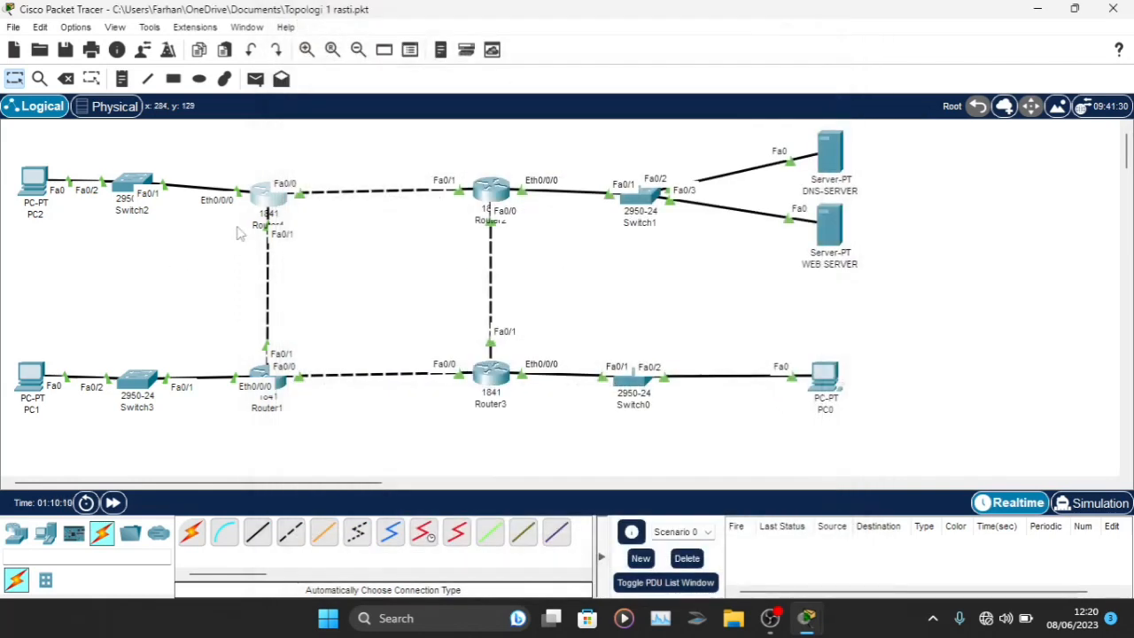
- On Router1's command line, start EIGRP routing with autonomous system number 10 and advertise network 192.168.2.0
mouse_move(273, 200)
click(278, 381)
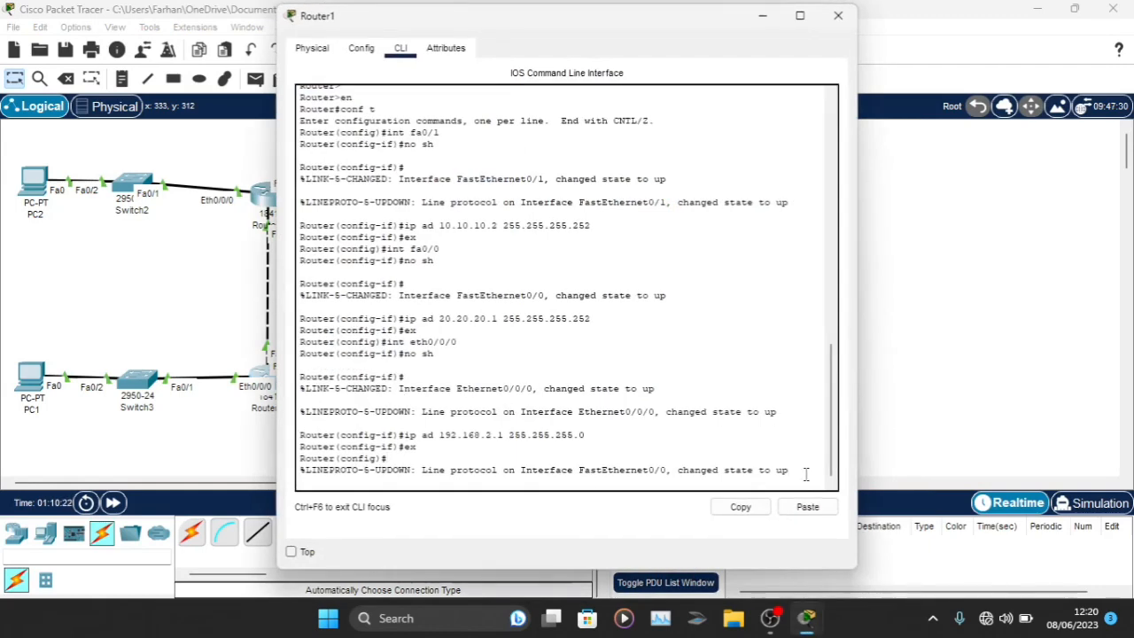
text(router ei)
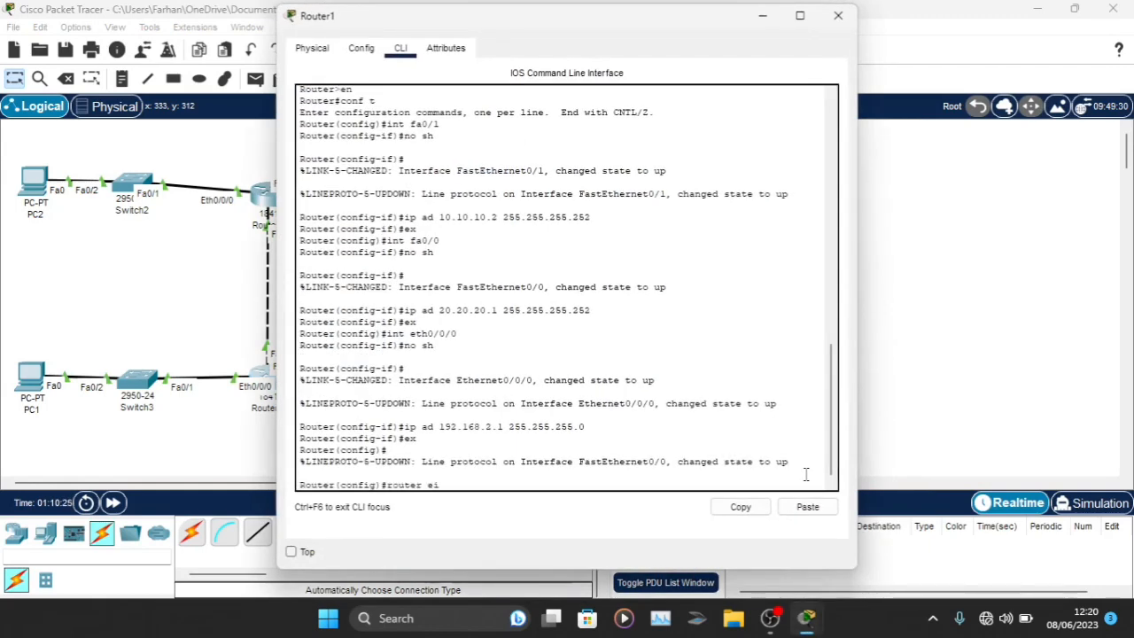
text(grp 10)
text(net)
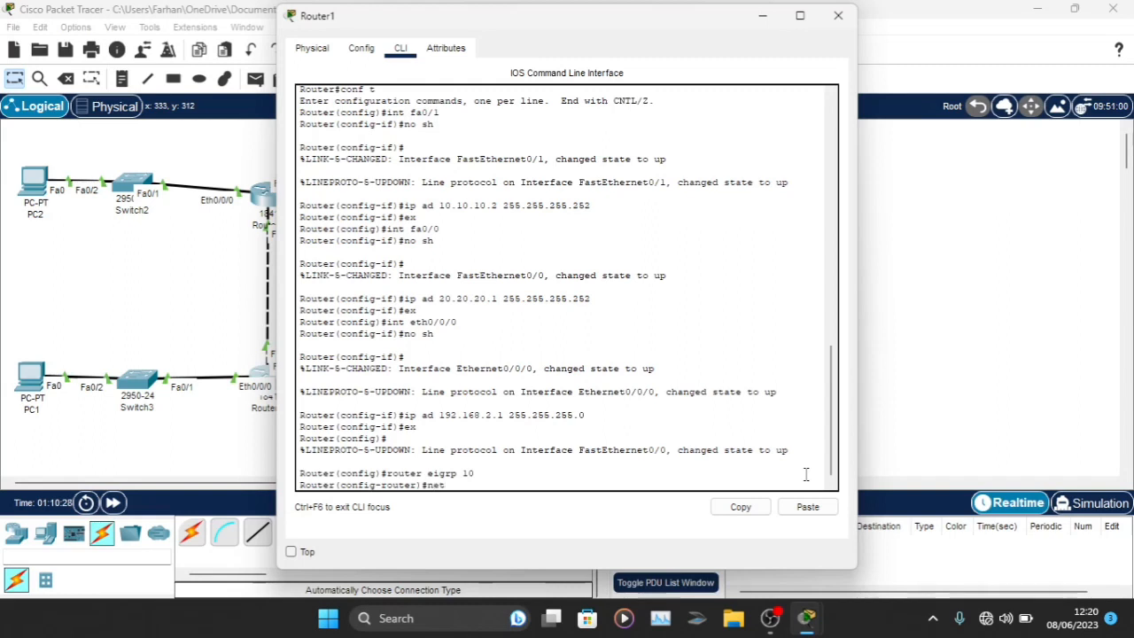
text( 192.168.2.0)
key(Return)
- Advertise networks 10.10.10.0 and 20.20.20.0 on Router1, exit EIGRP configuration and close the router's window
text(ne)
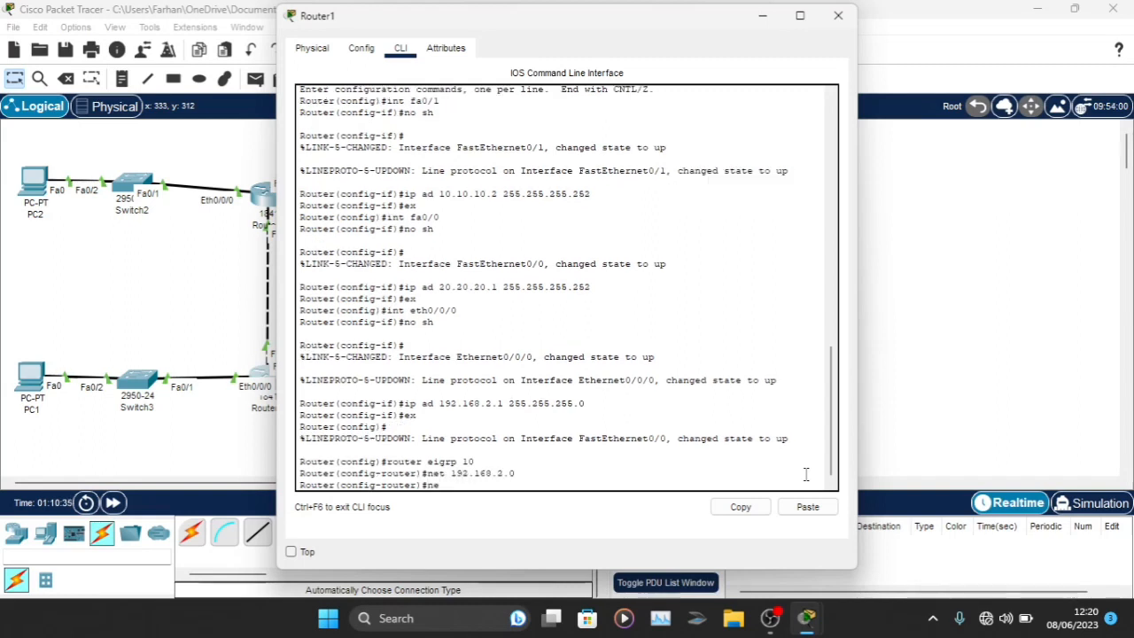
text(t 10.10.10.0)
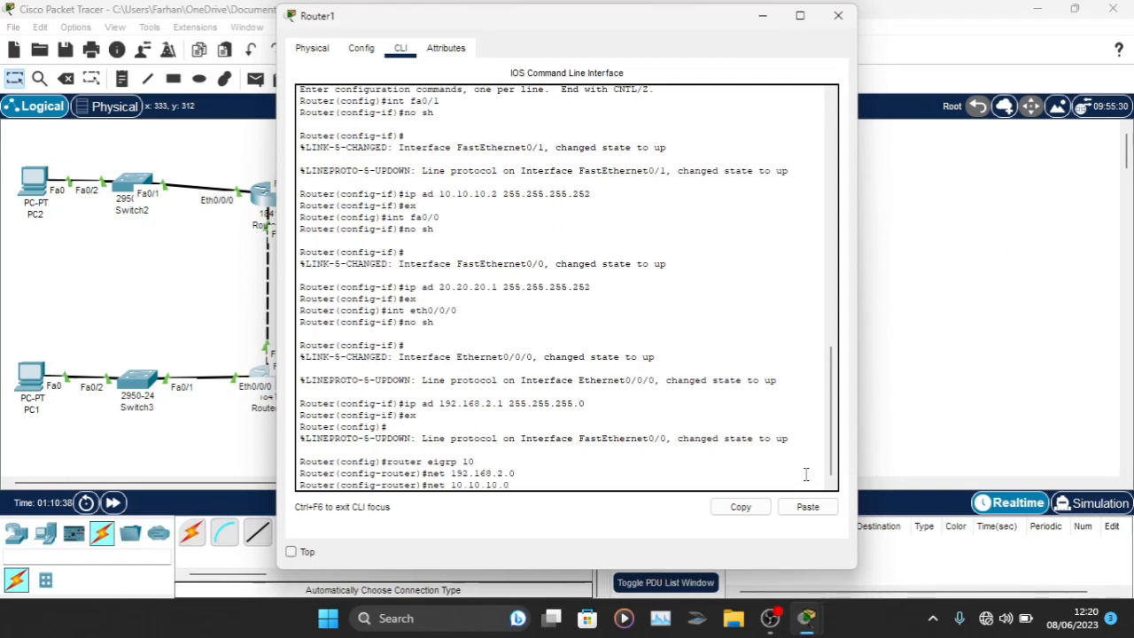
key(Return)
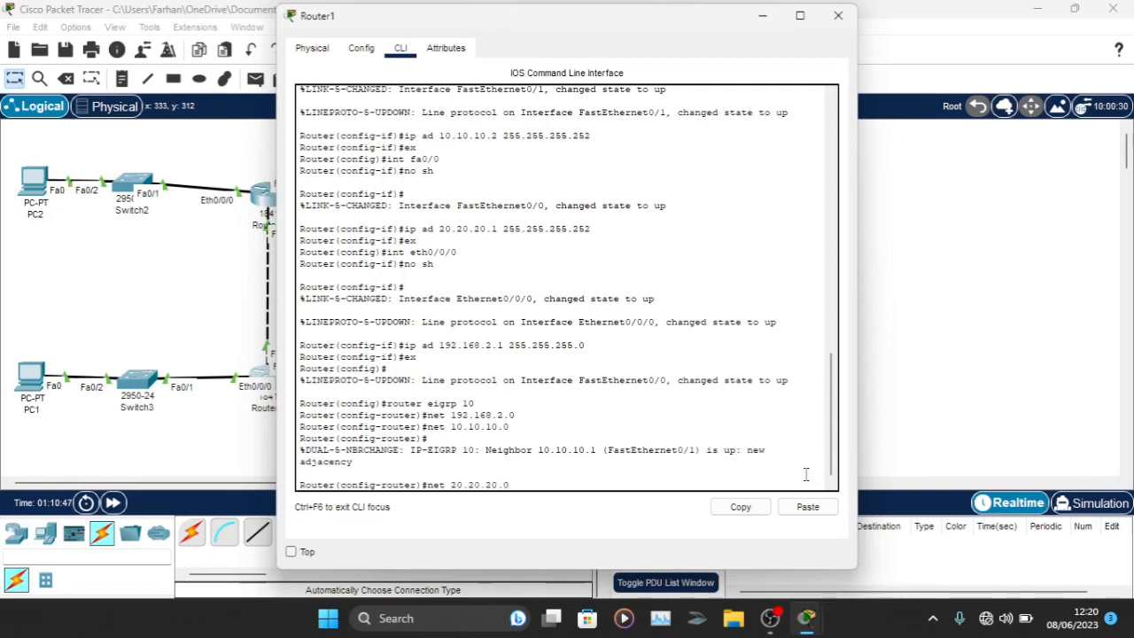
key(Return)
text(ex)
key(Return)
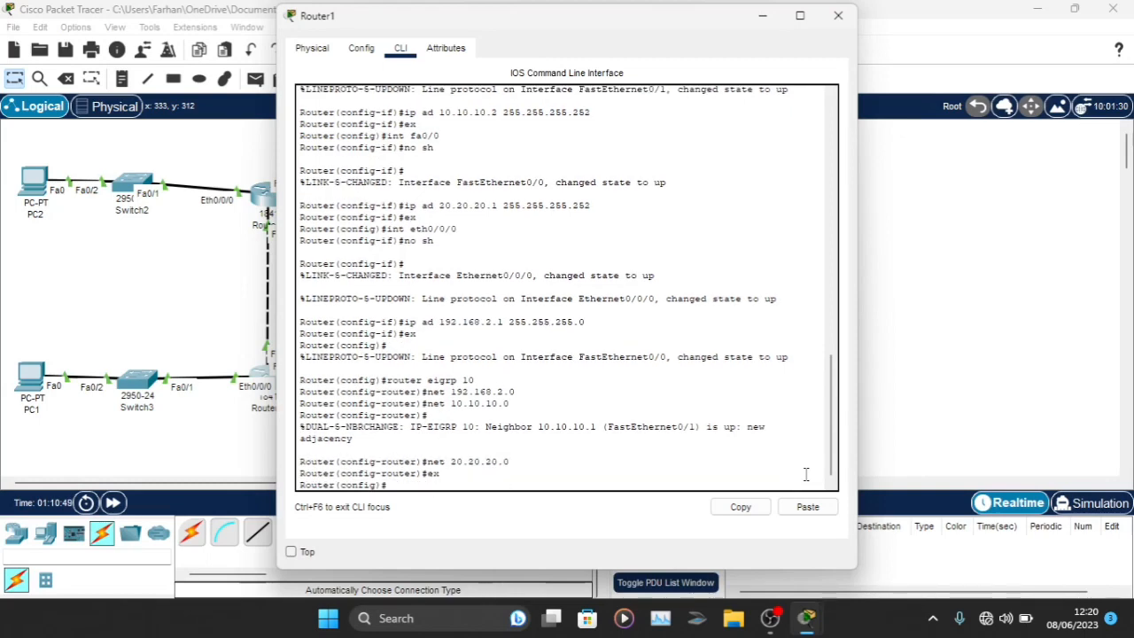
click(838, 16)
- On Router3's command line, start EIGRP routing with autonomous system number 1 and advertise network 192.168.3.0
drag(306, 484, 390, 465)
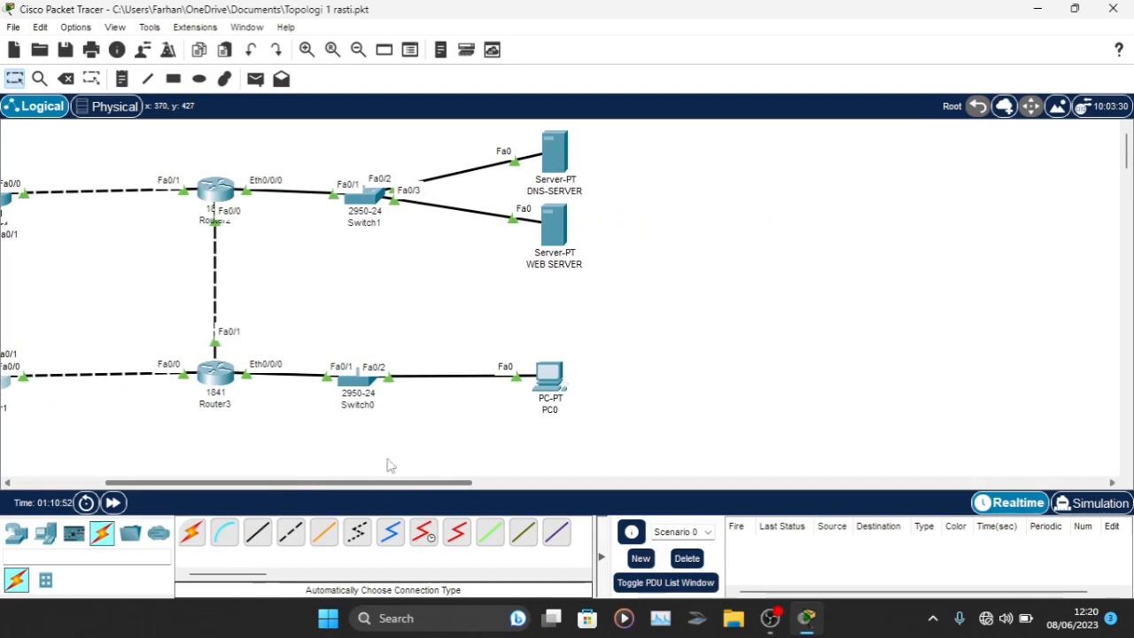
click(217, 376)
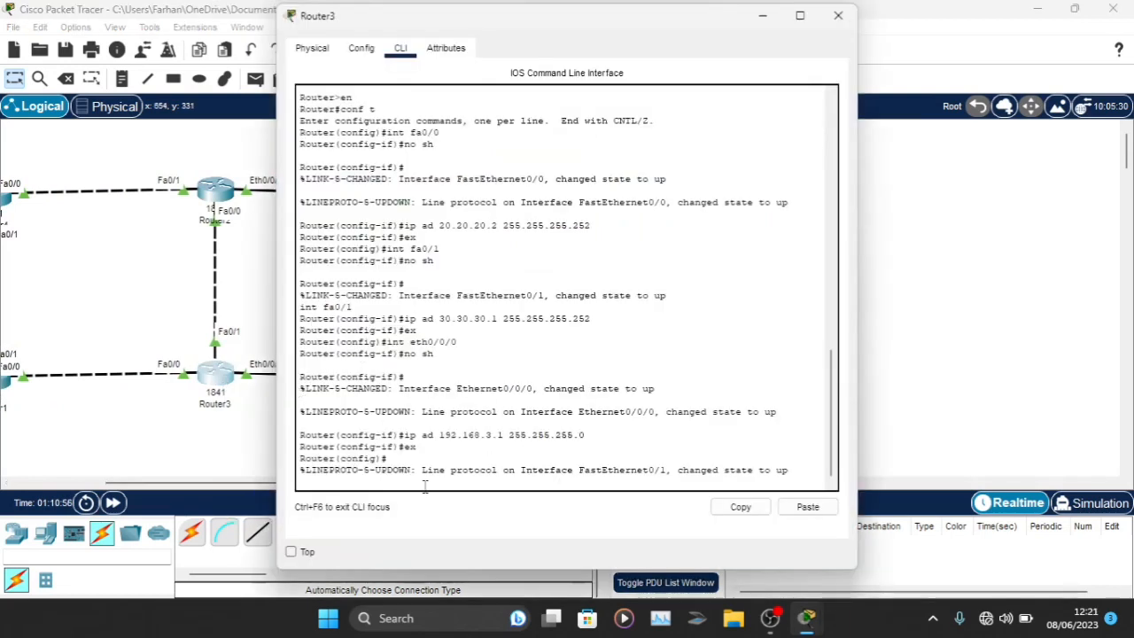
key(Return)
text(router e)
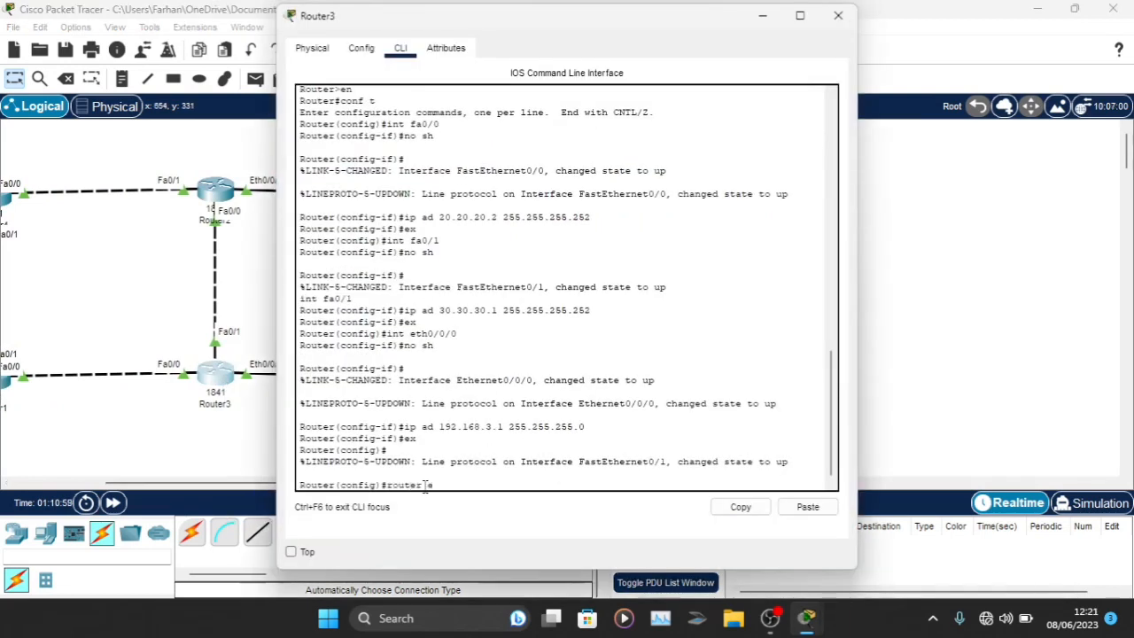
text(igrp 1)
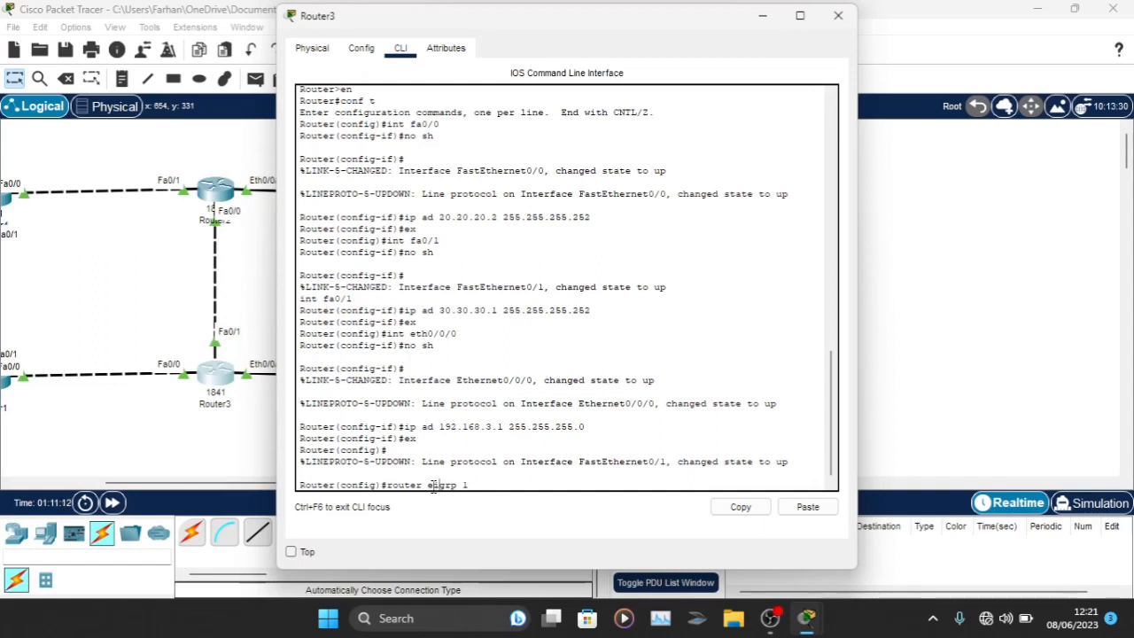
key(Return)
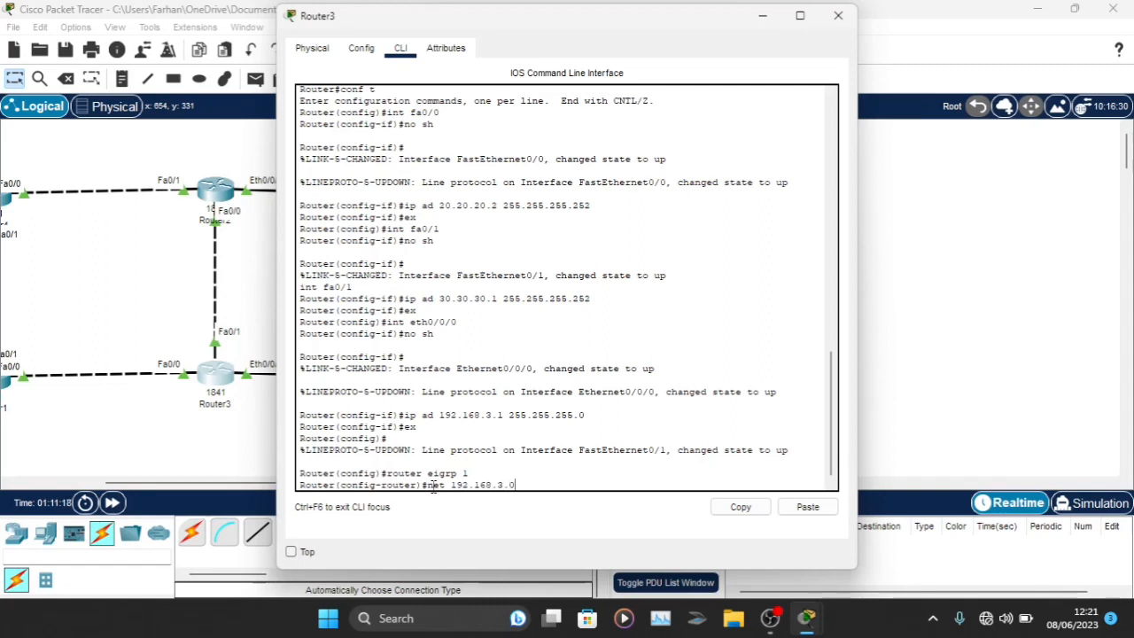
key(Return)
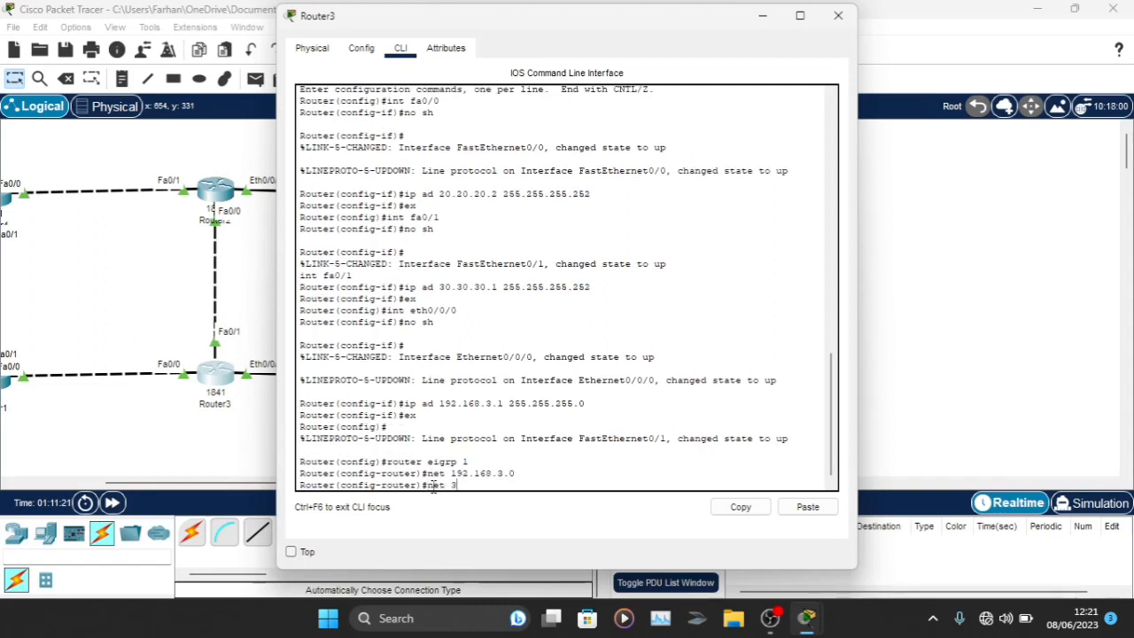
- Advertise networks 30.30.30.0 and 20.20.20.0 on Router3, exit EIGRP configuration and close the router's window
text(net 30.30.30.0)
key(Return)
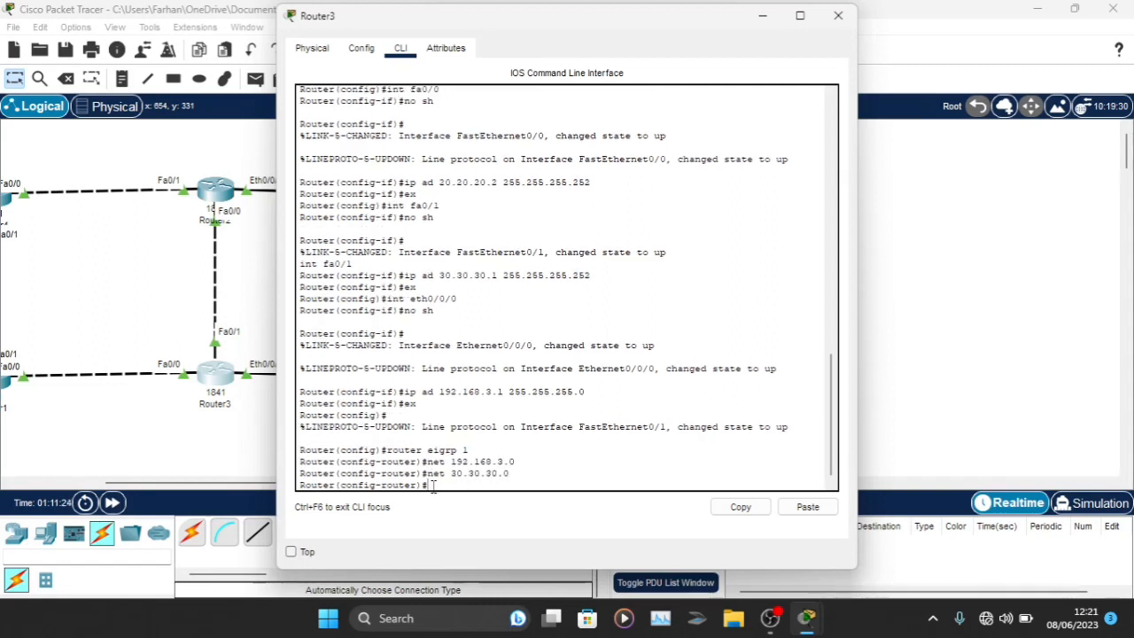
text(net 20.20.20.0)
key(Return)
text(e)
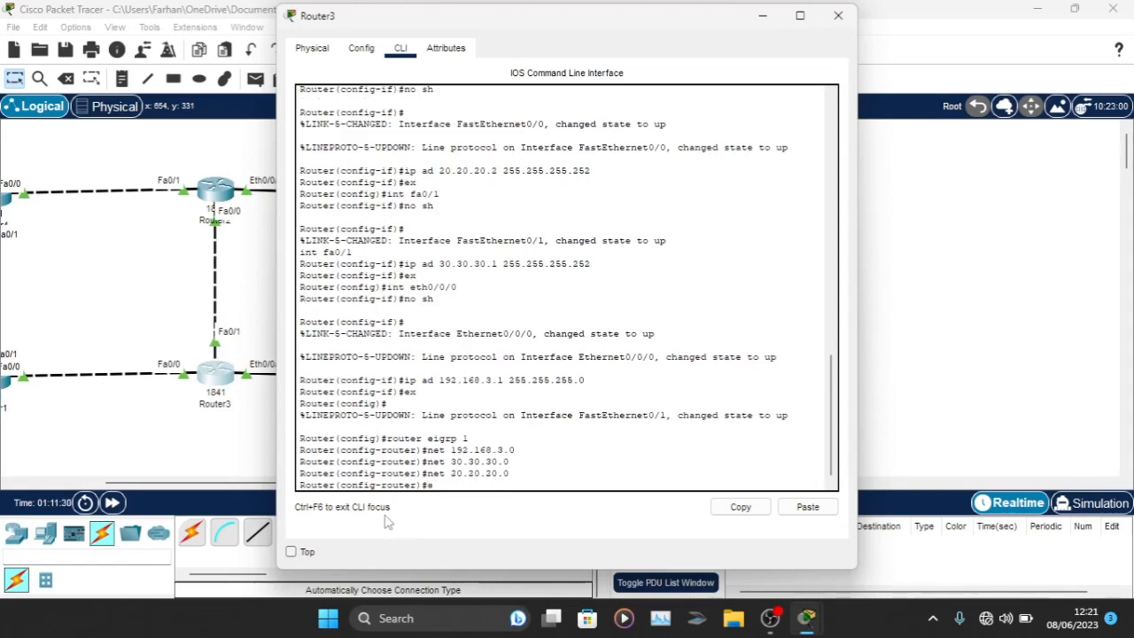
text(x)
key(Return)
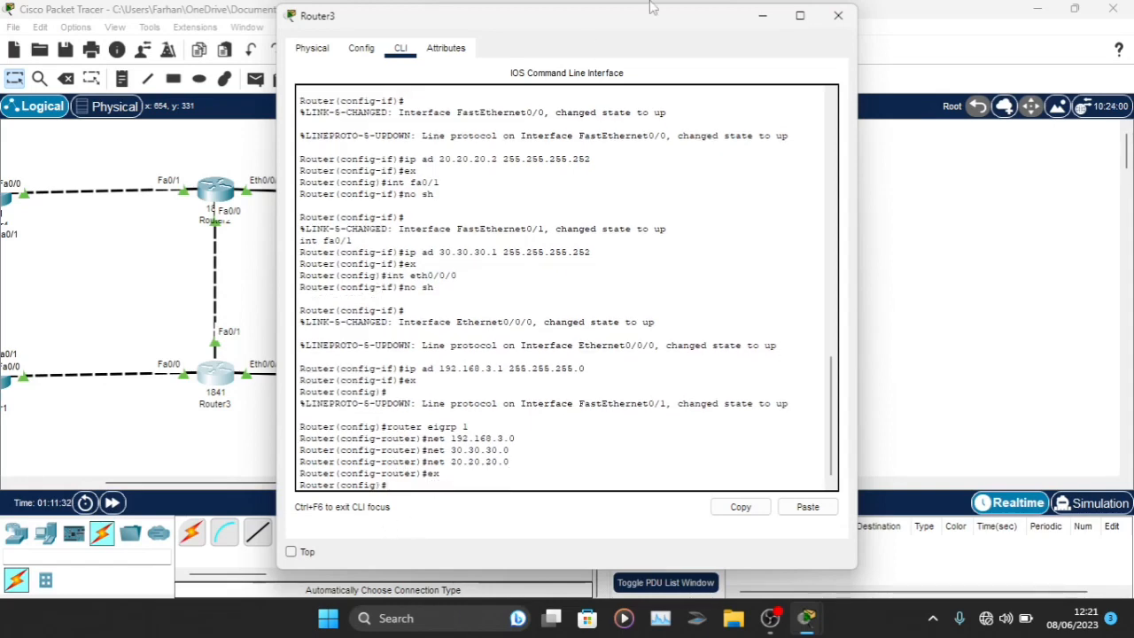
click(839, 15)
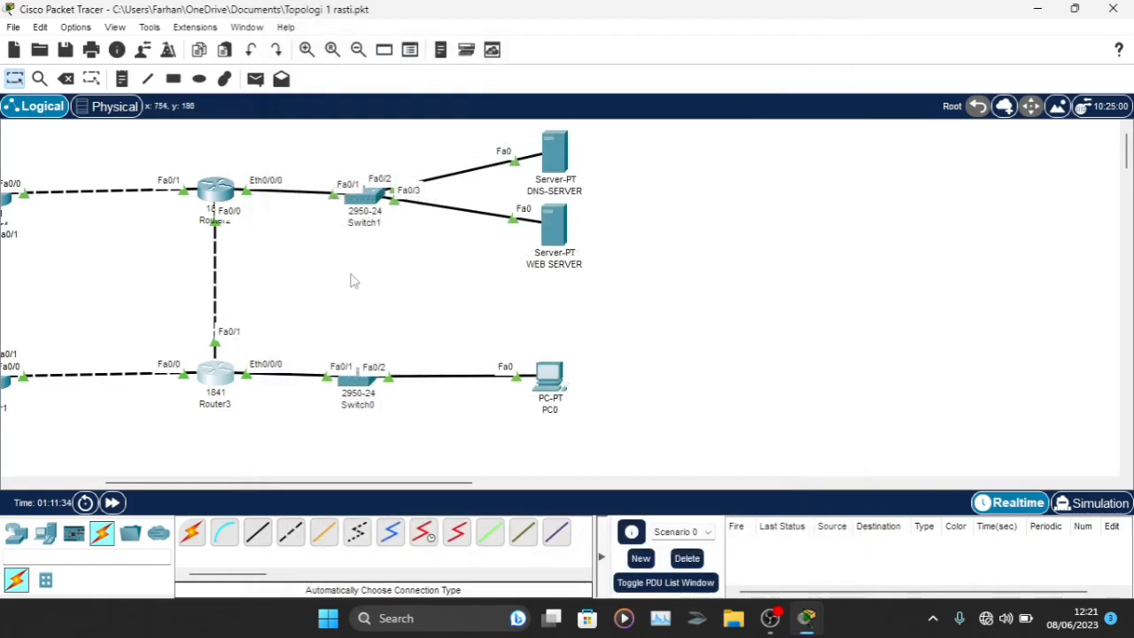
- Start EIGRP routing with autonomous system number 10 on Router2 and dismiss the router's window
click(226, 194)
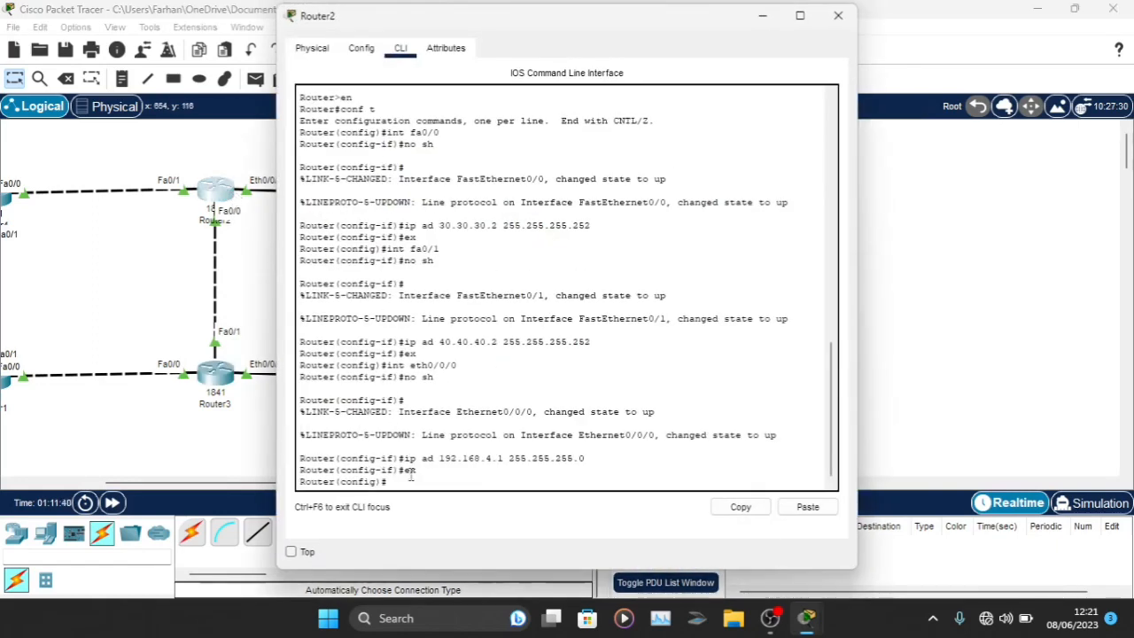
text(router eig)
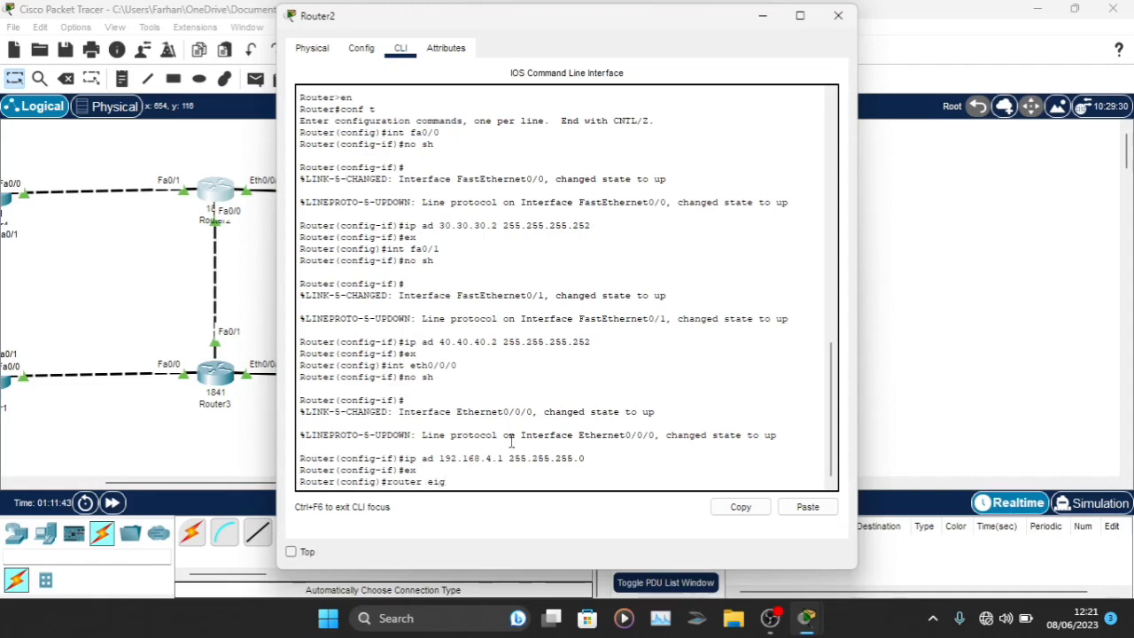
text(rp 10)
key(Return)
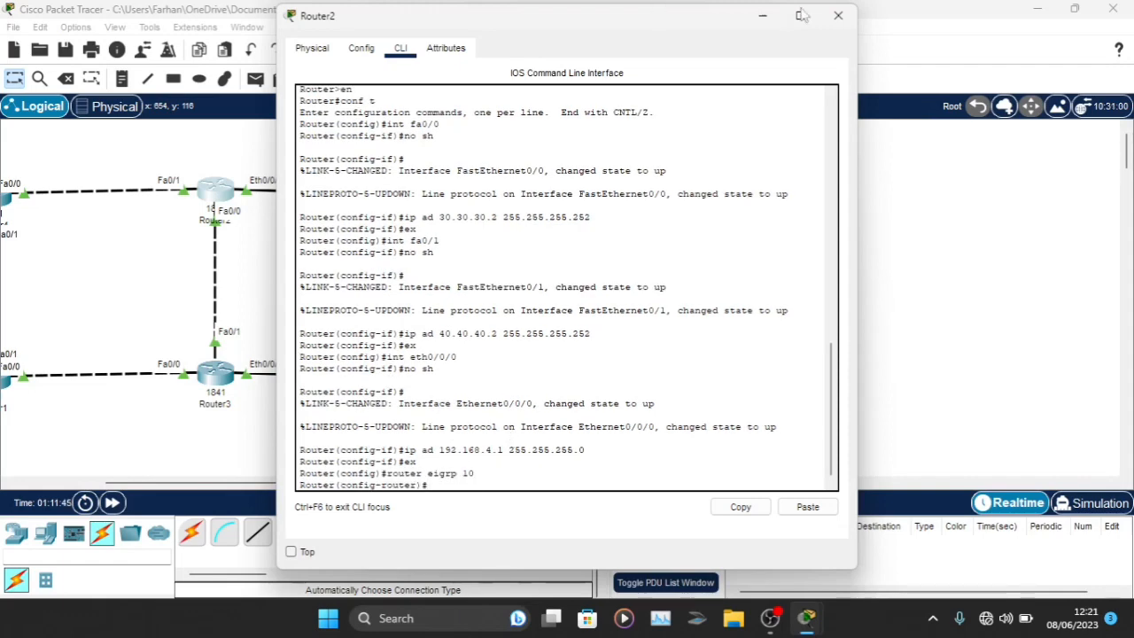
click(775, 21)
- Check the EIGRP autonomous system number entered on Router1 and close its window
drag(397, 482, 284, 480)
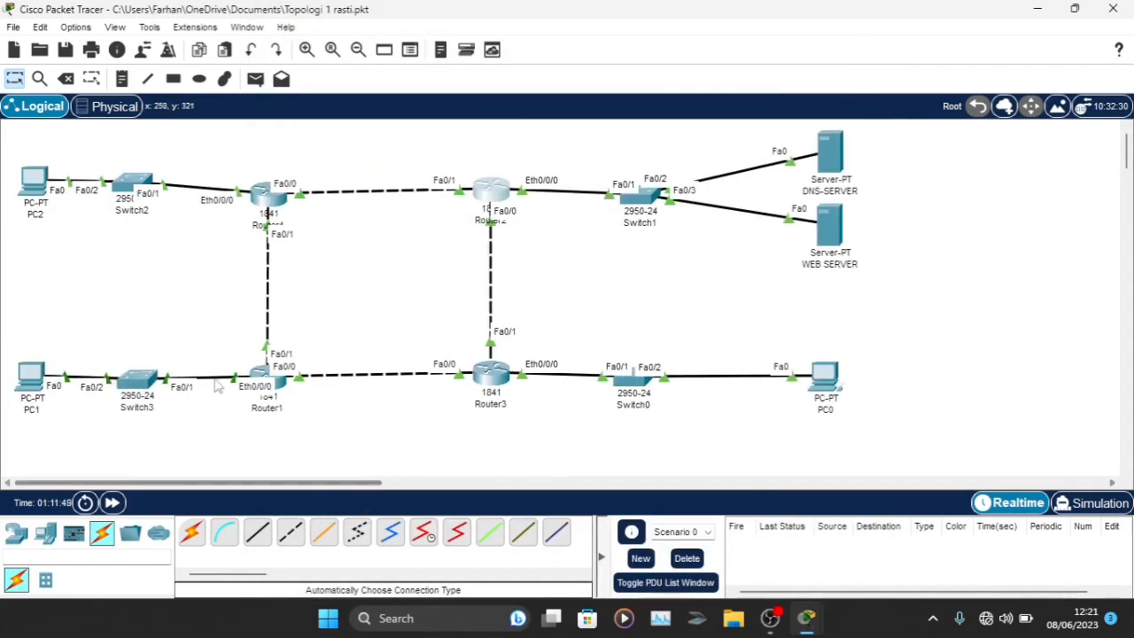
click(265, 376)
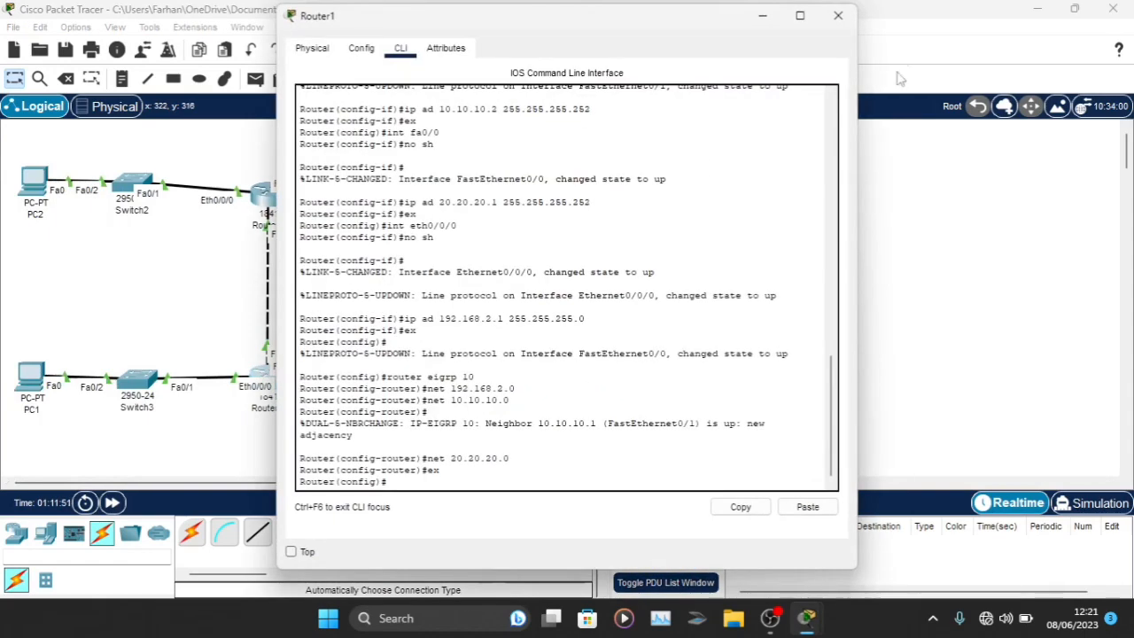
click(838, 15)
- Reopen Router3's command line and start EIGRP routing with autonomous system number 10
click(492, 376)
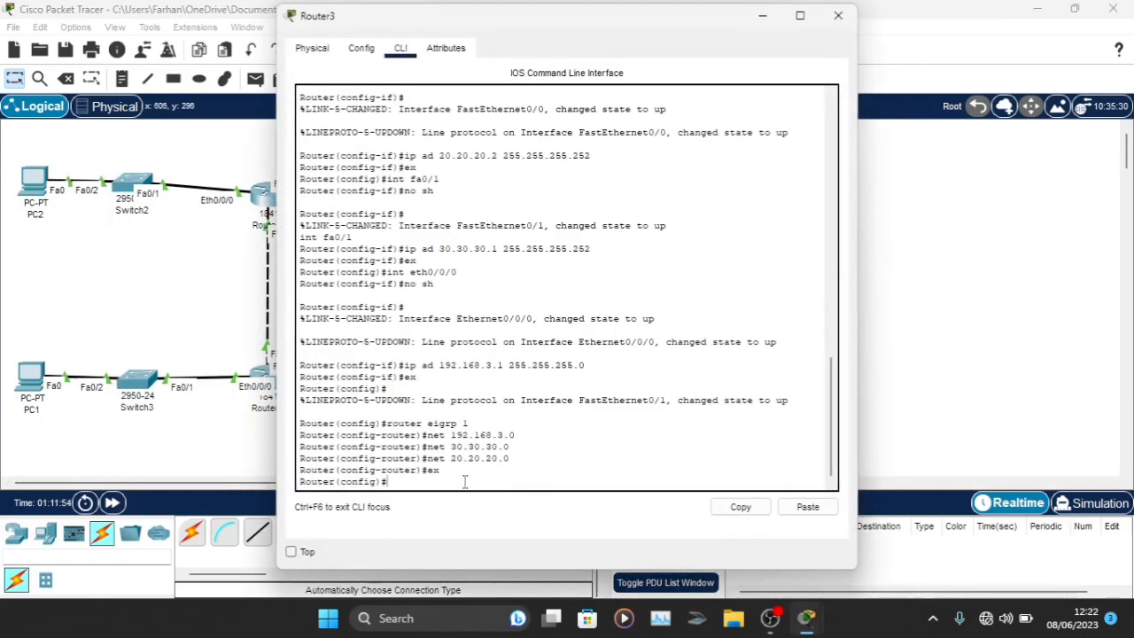
key(Up)
key(Up)
key(Up)
key(Up)
key(Up)
text(0)
key(Return)
- Advertise networks 192.168.3.0 and 30.30.30.0 in Router3's EIGRP 10 process
key(Up)
key(Up)
key(Up)
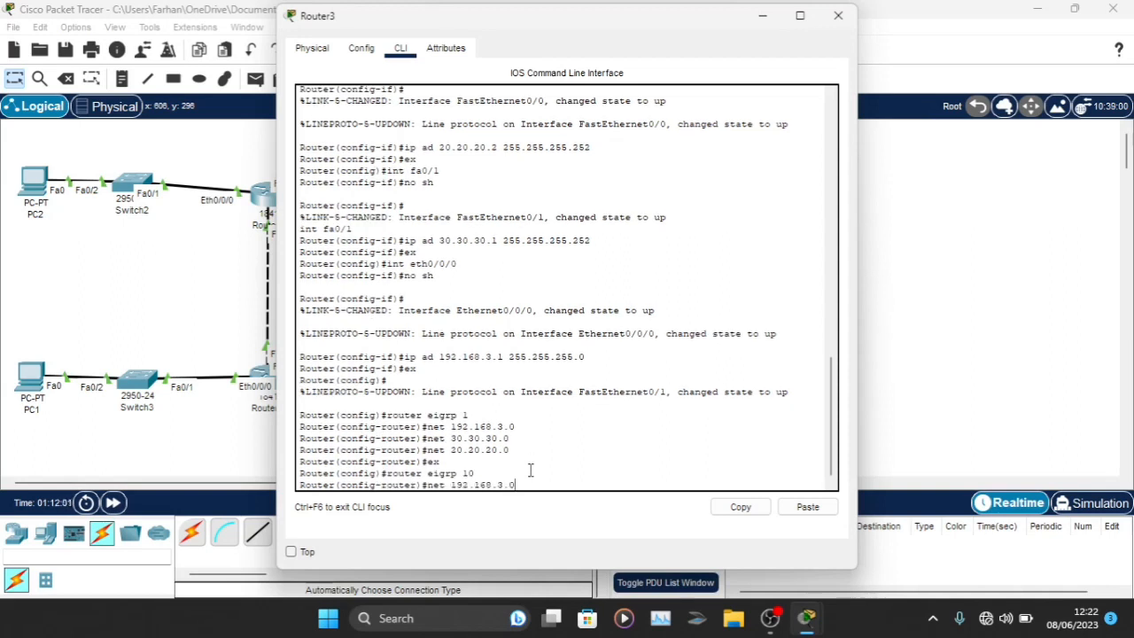
key(Return)
key(Up)
key(Up)
key(Up)
key(Up)
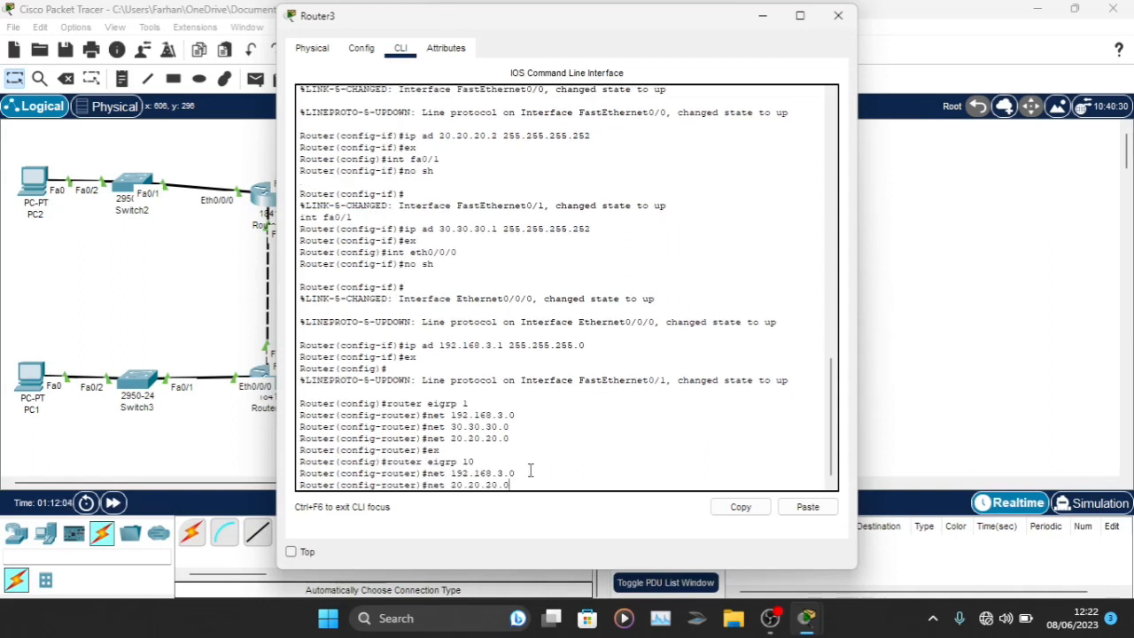
key(Up)
key(Return)
- Advertise network 20.20.20.0 in Router3's EIGRP 10 process and close the router's window
key(Up)
key(Up)
key(Up)
key(Up)
key(Up)
key(Return)
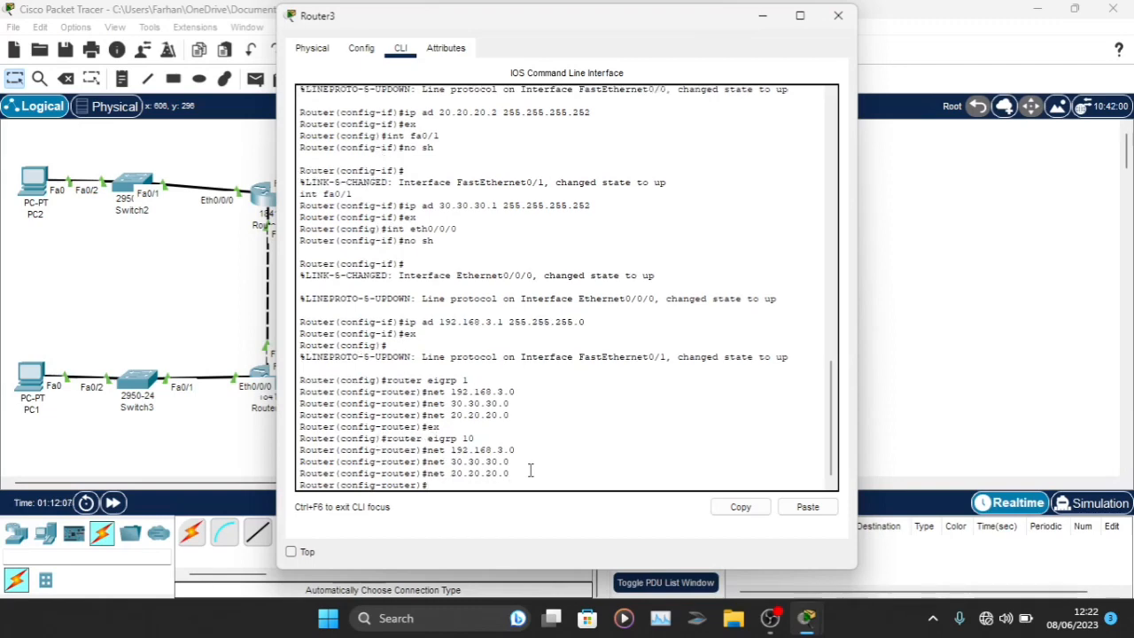
click(838, 15)
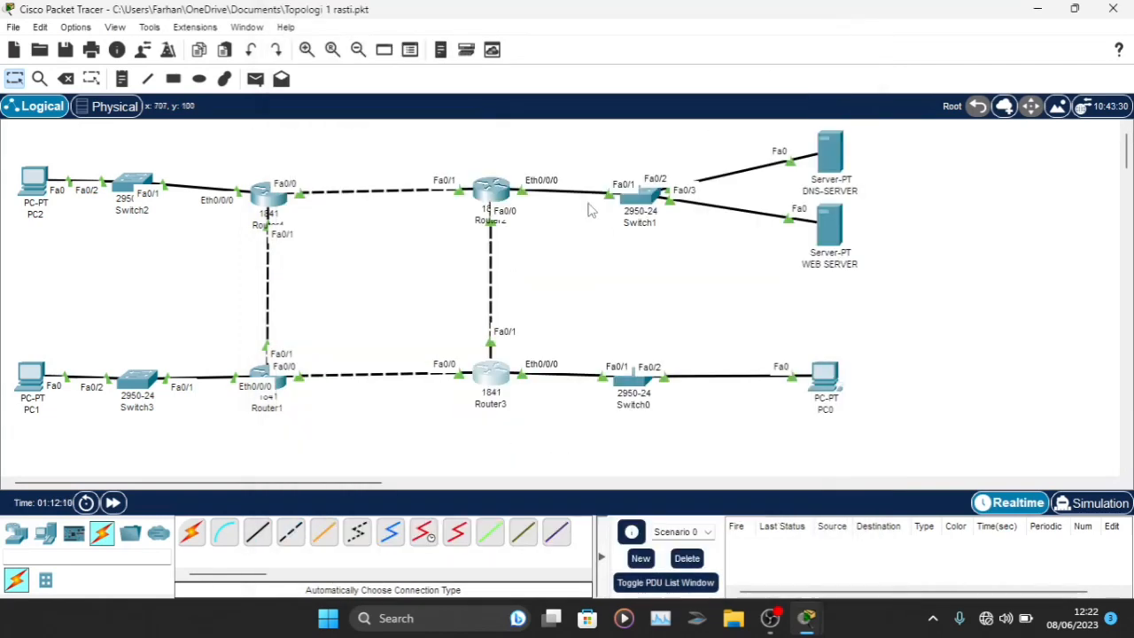
- Return to Router2's command line and advertise networks 192.168.4.0 and 30.30.30.0 in its EIGRP process
click(470, 286)
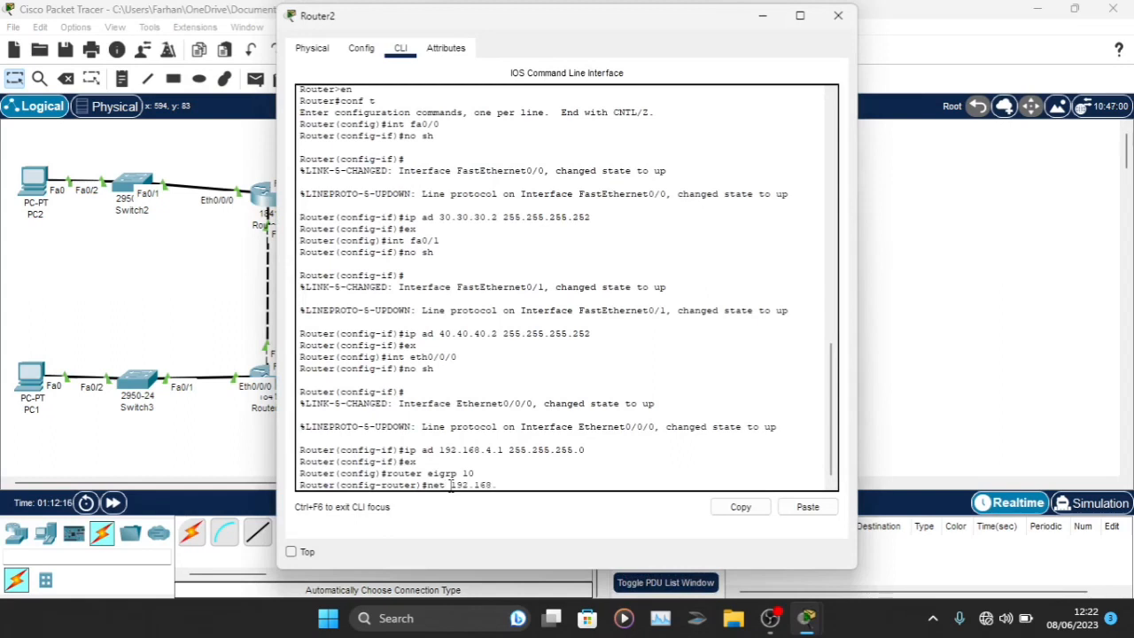
key(Return)
text(net )
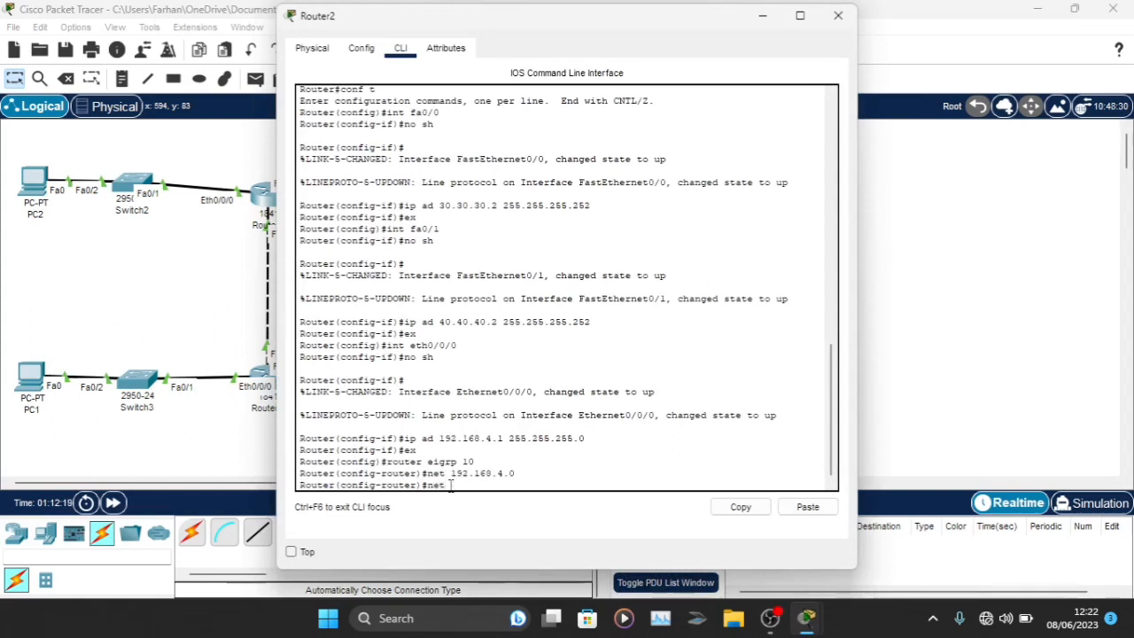
text(30.30.30..0)
key(Return)
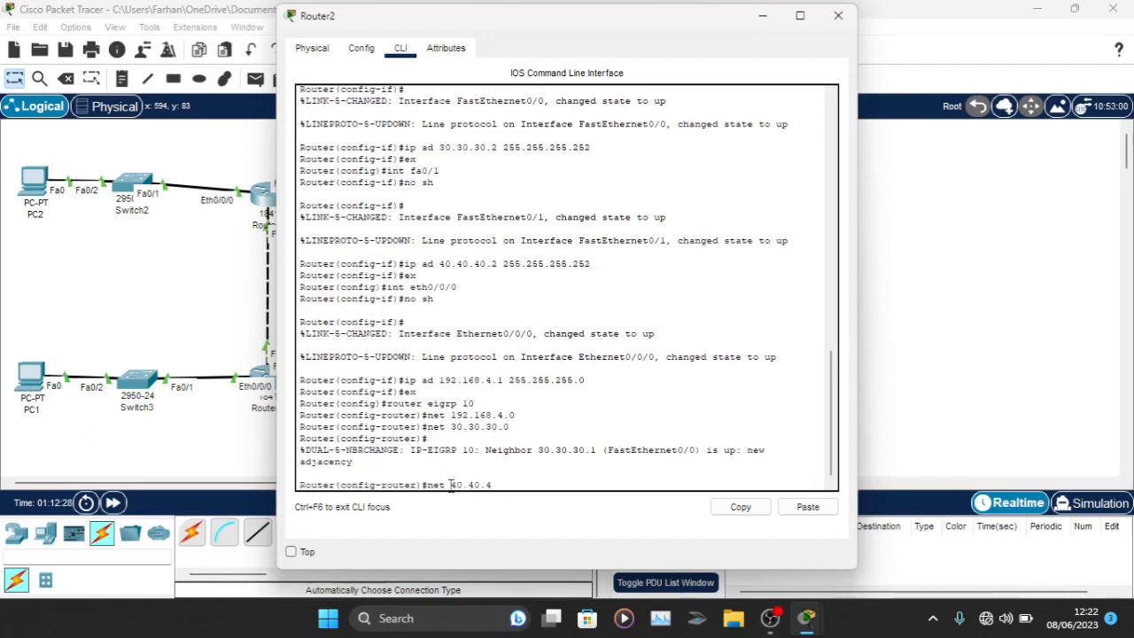
- Advertise network 40.40.40.0 in Router2's EIGRP 10 process and close the router's window
text(40.40.40.0)
key(Return)
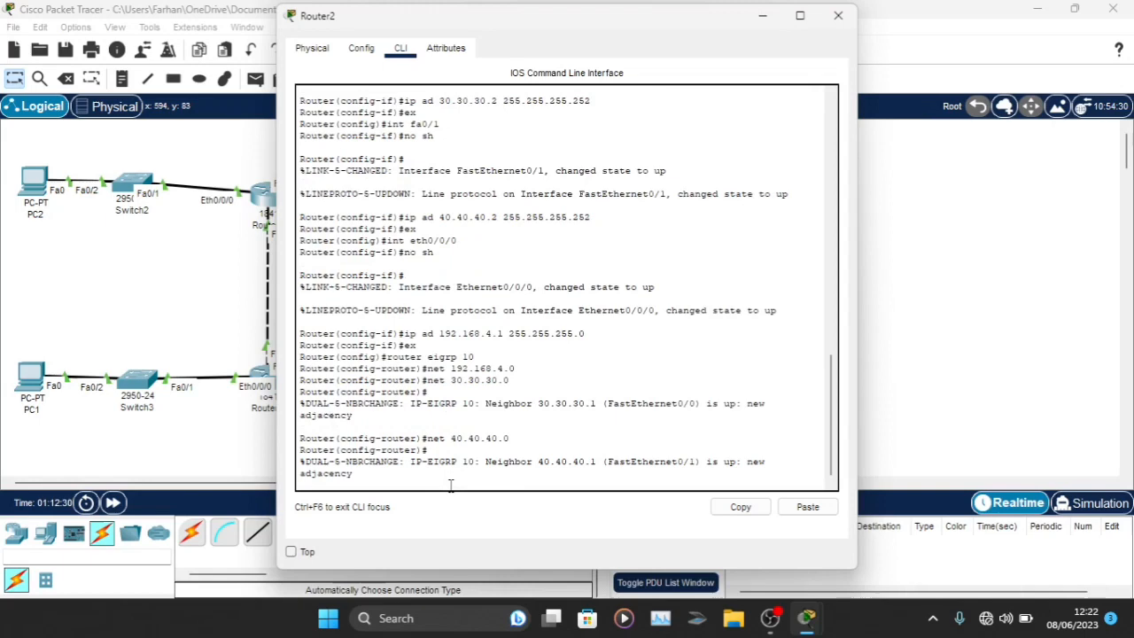
click(838, 15)
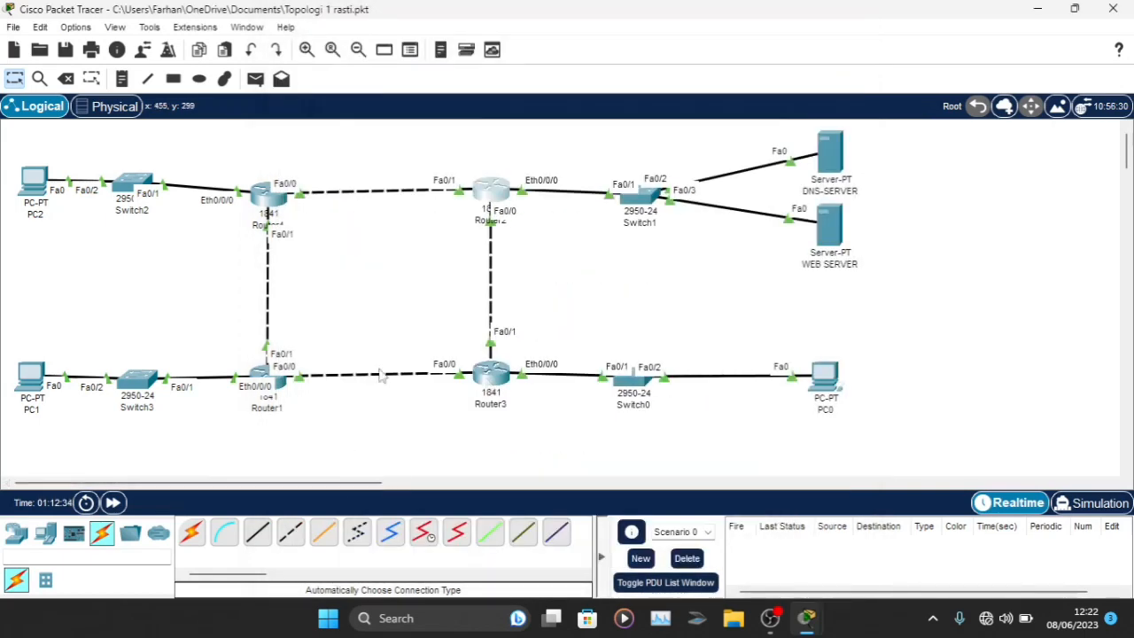
- Test connectivity with simple PDUs from PC1 to PC2 and from PC1 to PC0, and delete the scenario's PDUs
click(255, 79)
click(31, 377)
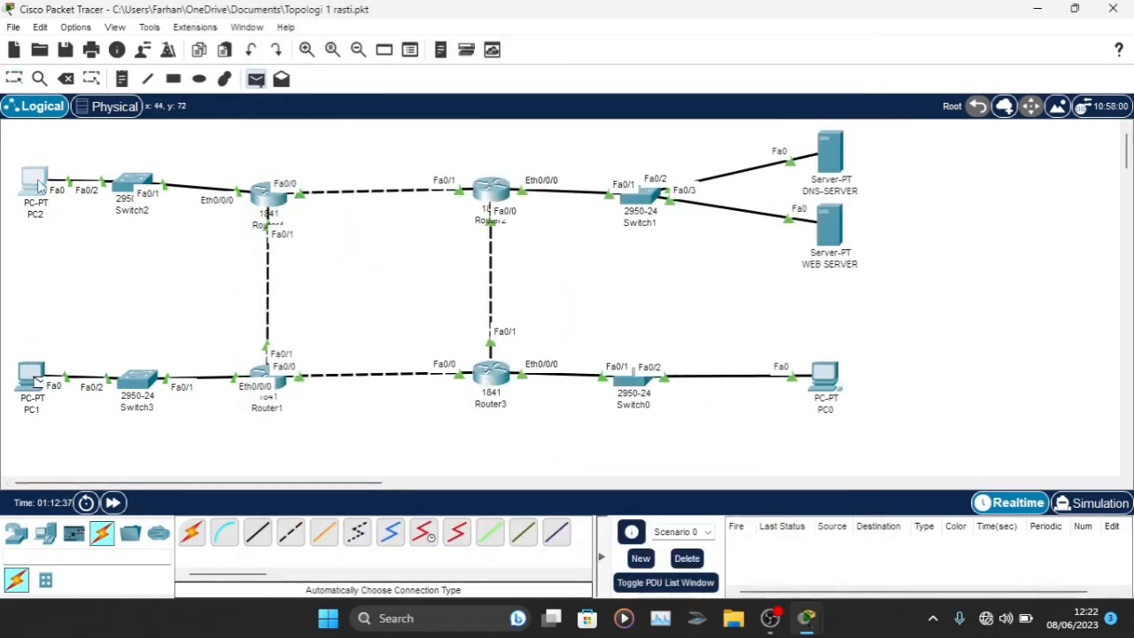
click(34, 181)
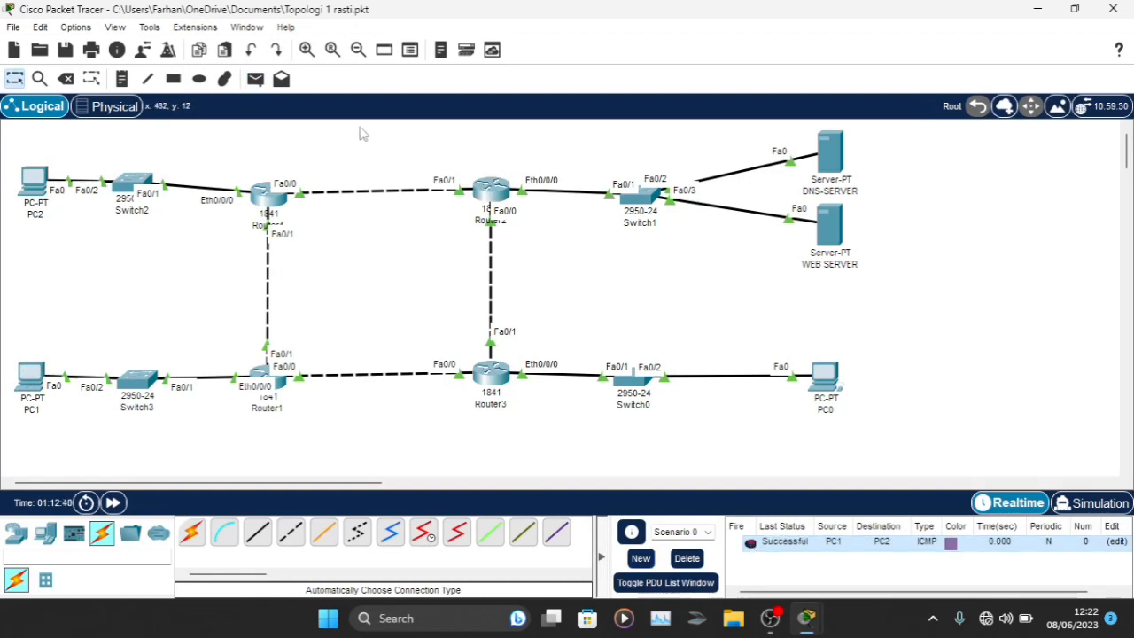
click(255, 79)
click(825, 374)
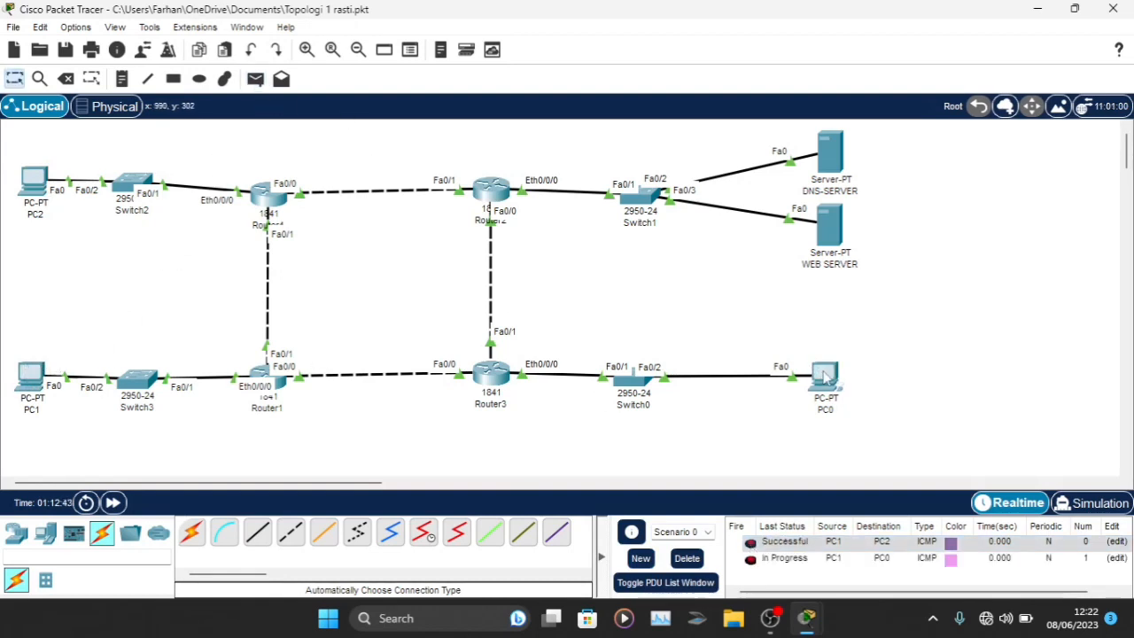
click(752, 561)
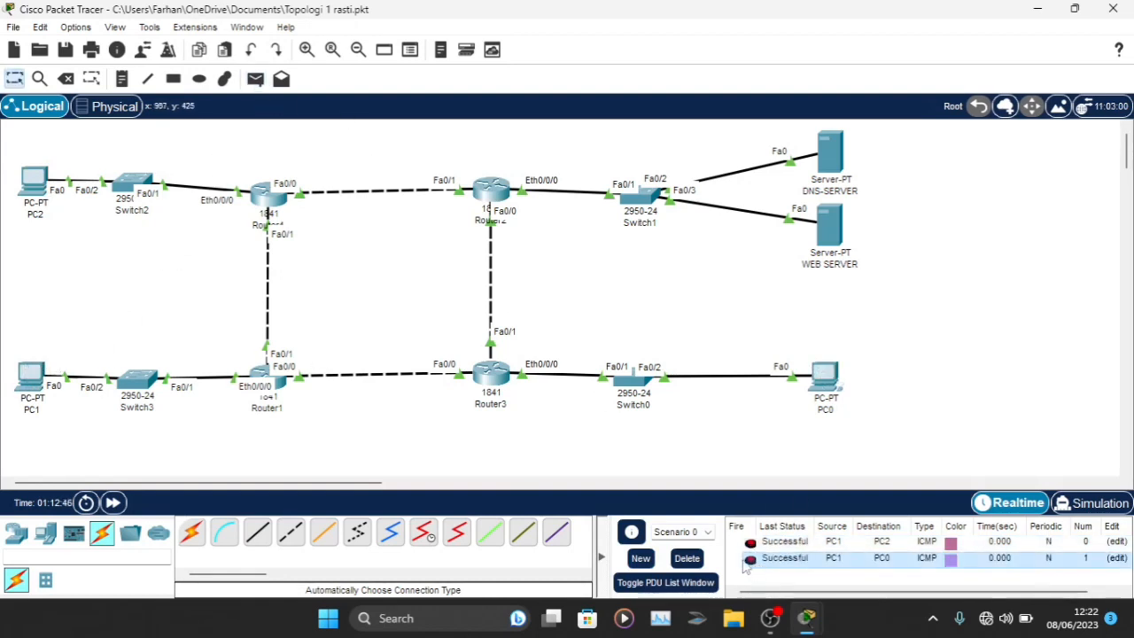
click(687, 558)
- Send simple test PDUs from Router4 to PC0 and from DNS-SERVER to PC0
click(255, 79)
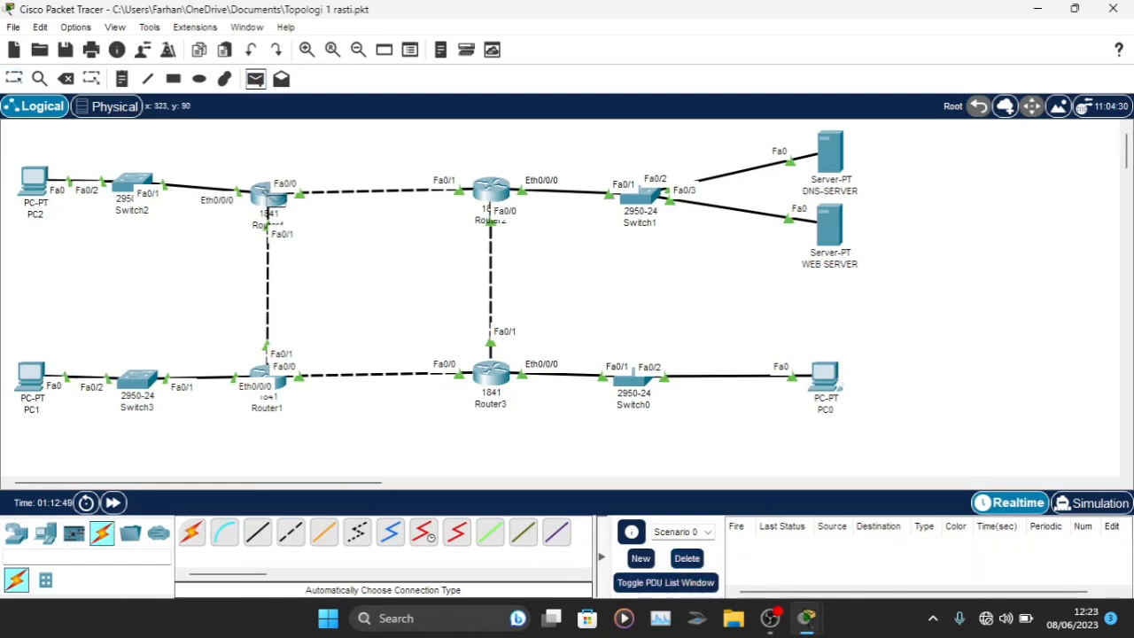
click(266, 195)
click(826, 374)
click(255, 79)
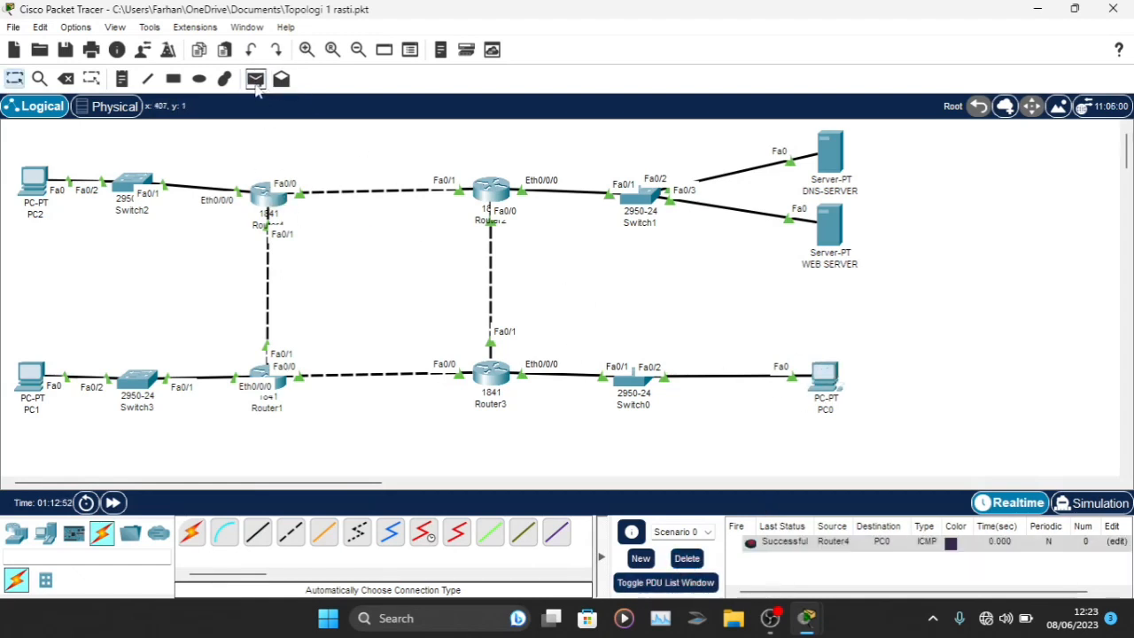
click(830, 152)
click(819, 365)
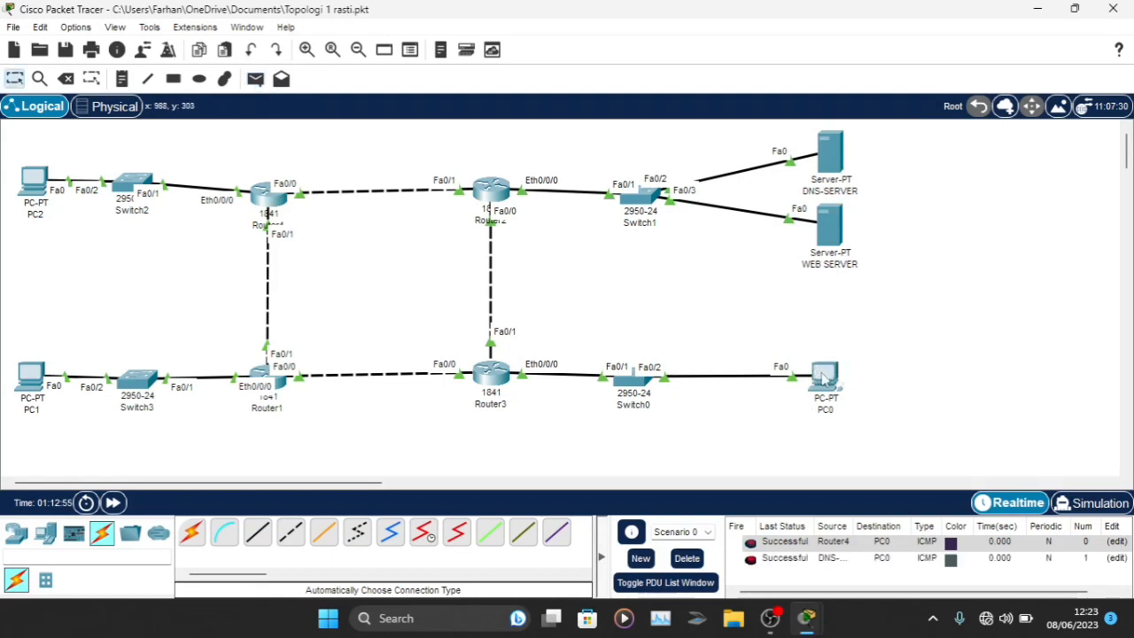
- Send a simple test PDU from WEB SERVER to PC2 and clear the scenario's PDU list
click(255, 79)
click(830, 226)
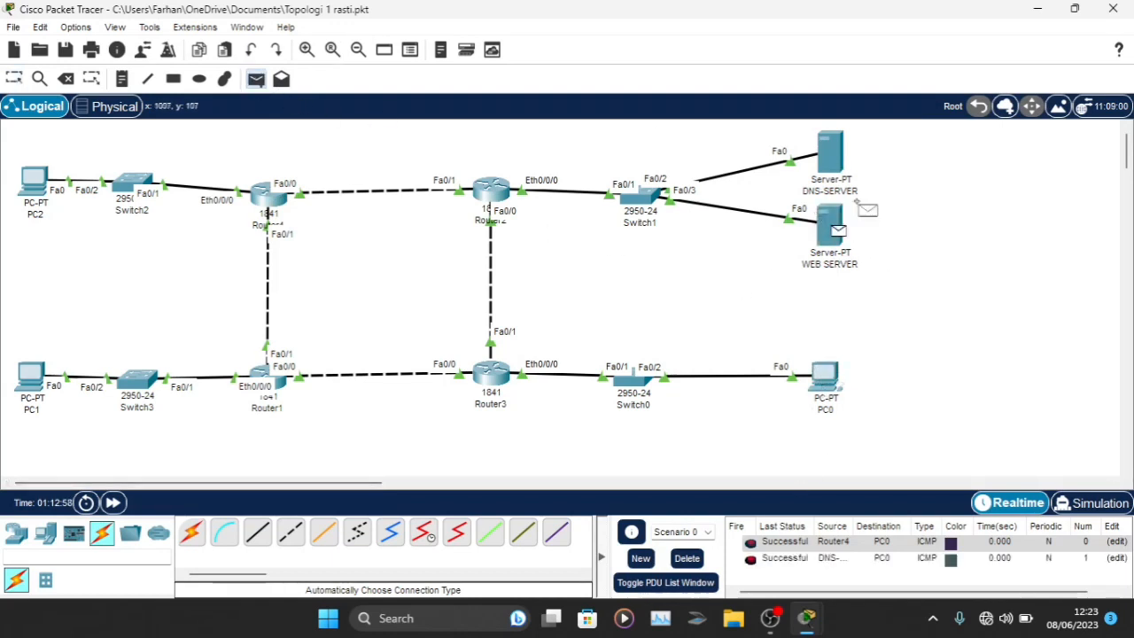
click(33, 181)
click(687, 559)
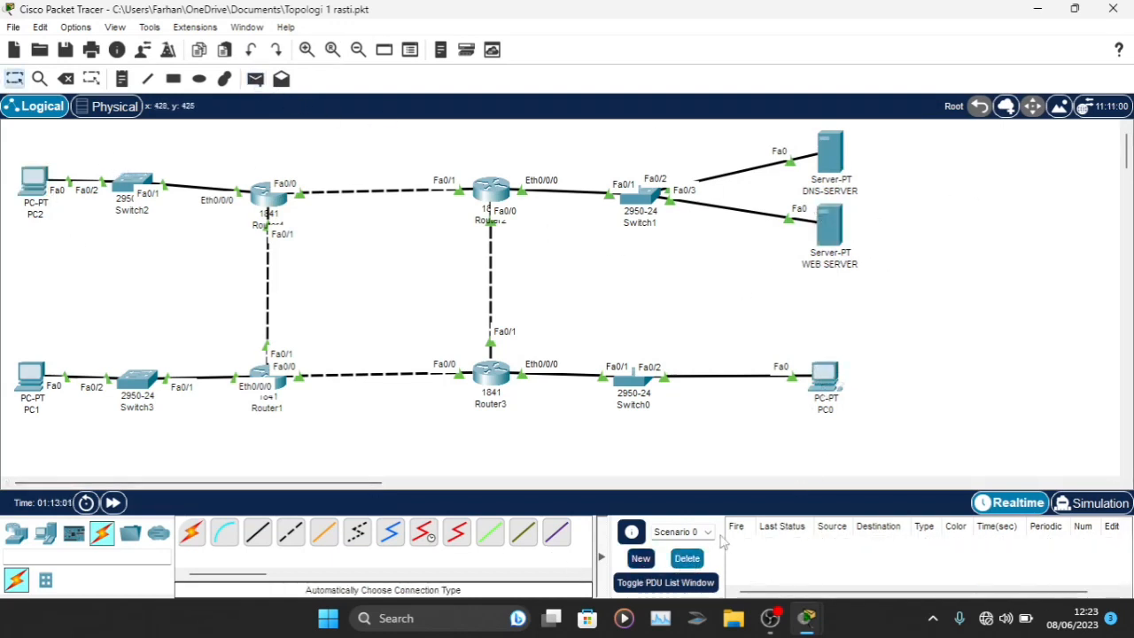
- Load the site rasti in PC0's web browser to test DNS and web access, and close PC0's window
click(824, 377)
click(762, 159)
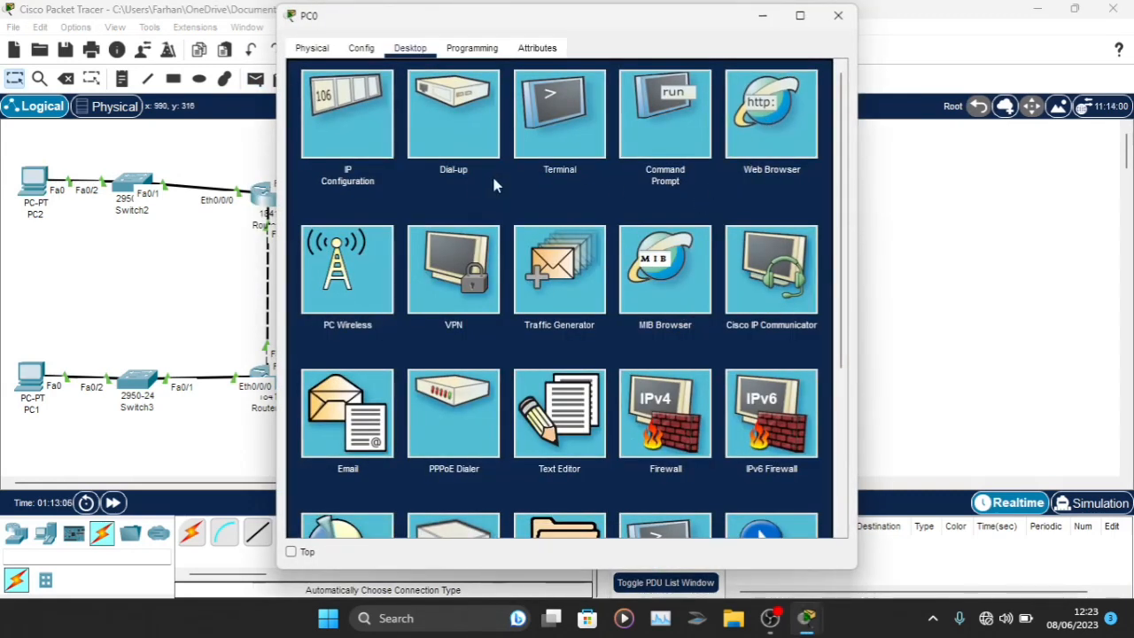
text(r)
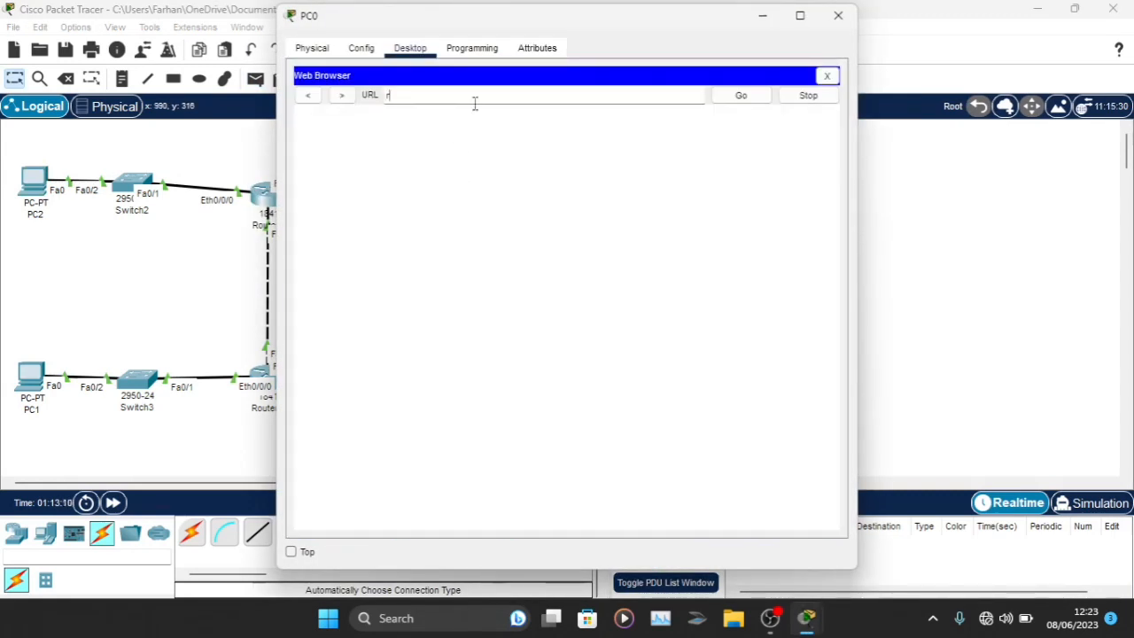
text(asti)
key(Return)
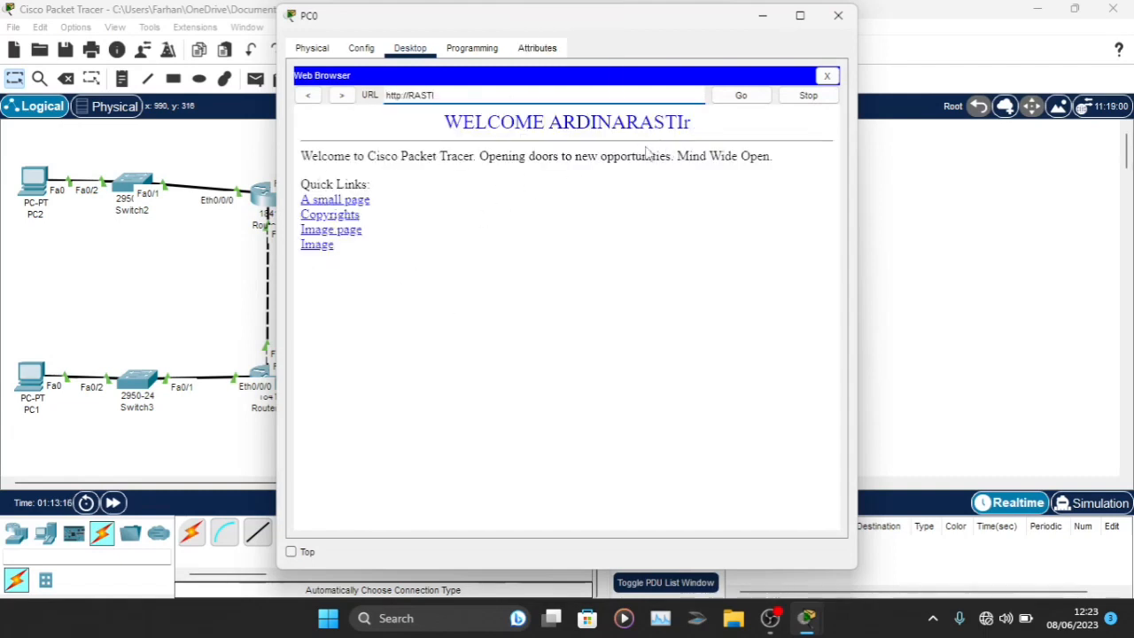
click(837, 15)
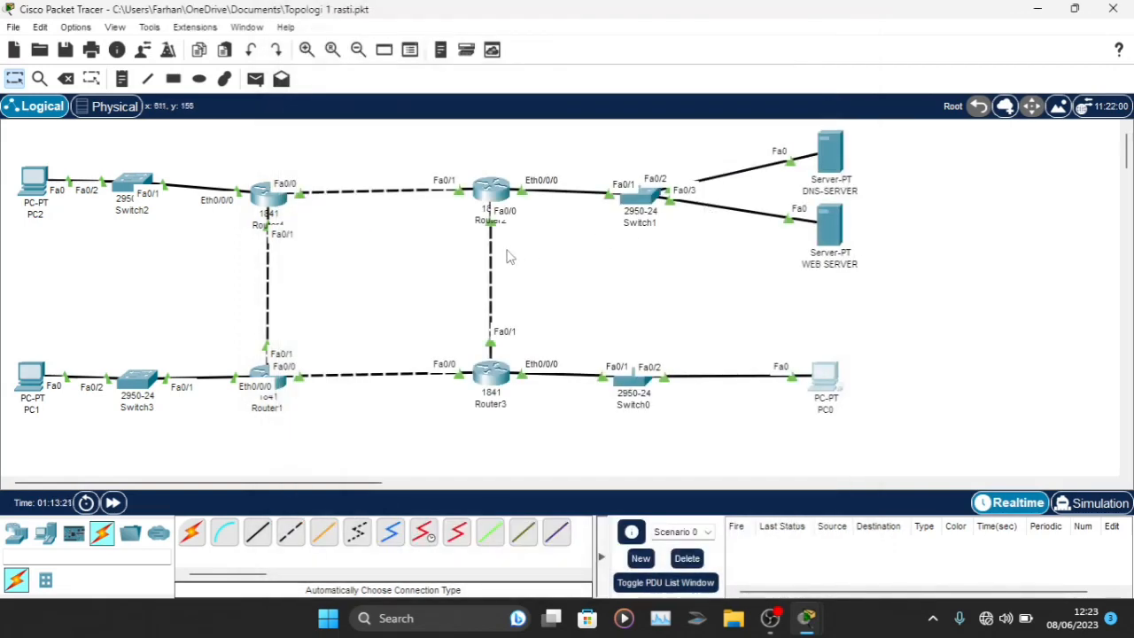
click(769, 620)
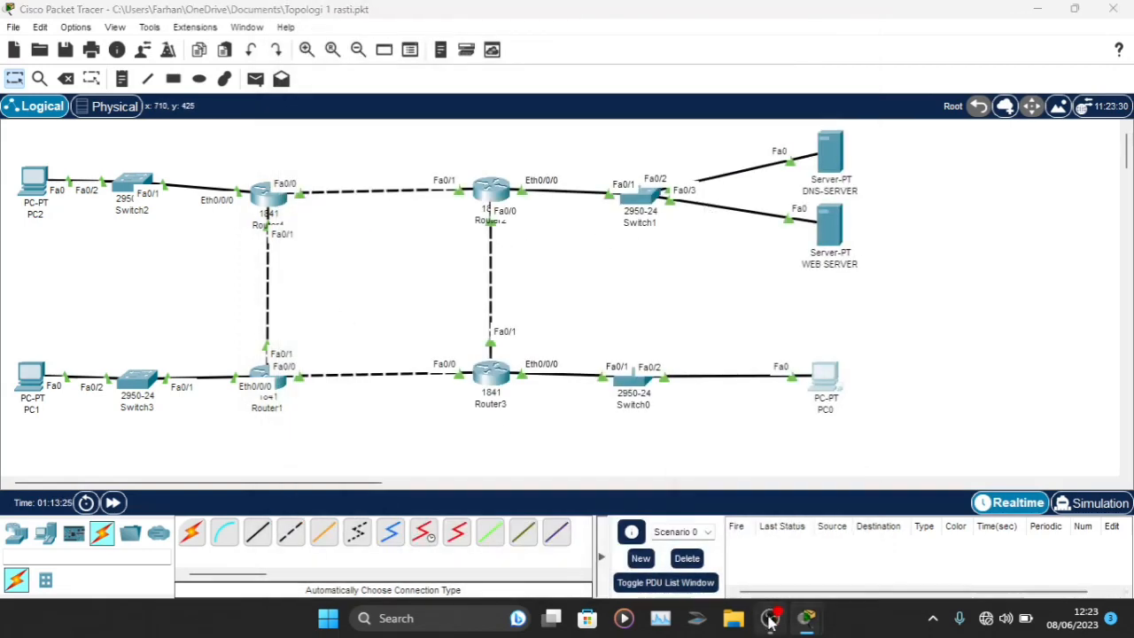